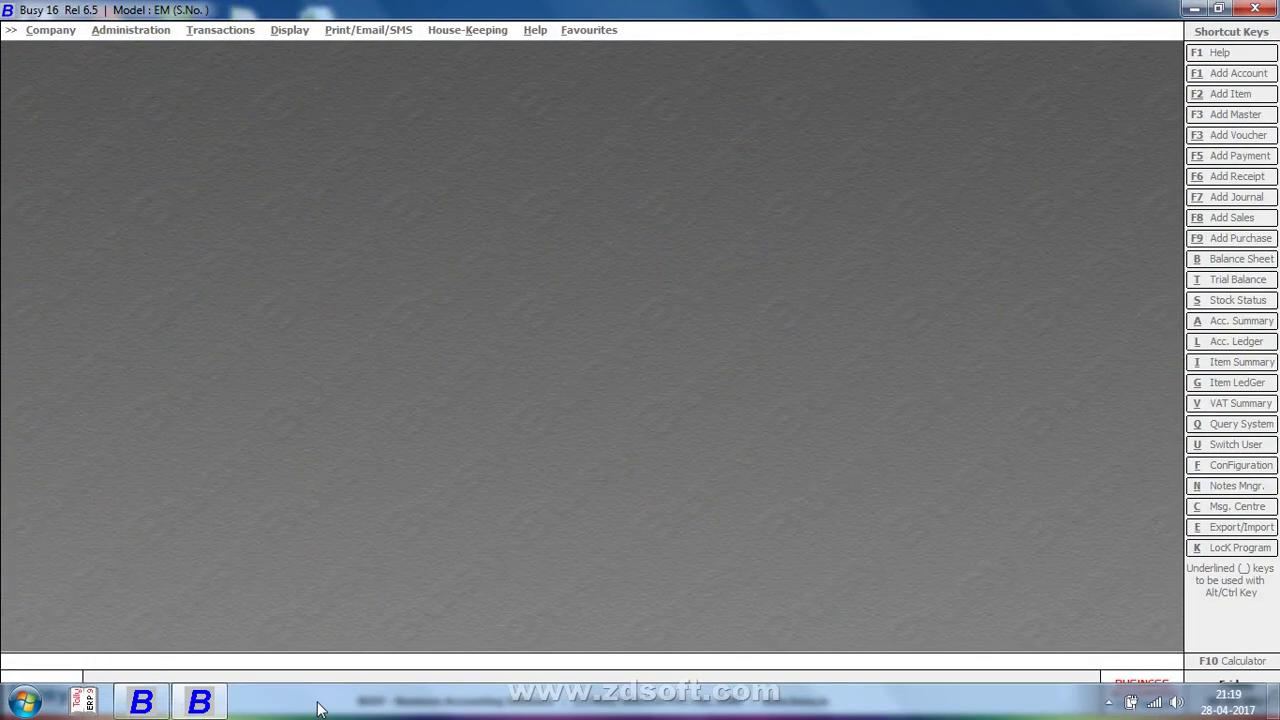
In BUSY 17, start a new company named 'Busy 17.0'
click(752, 406)
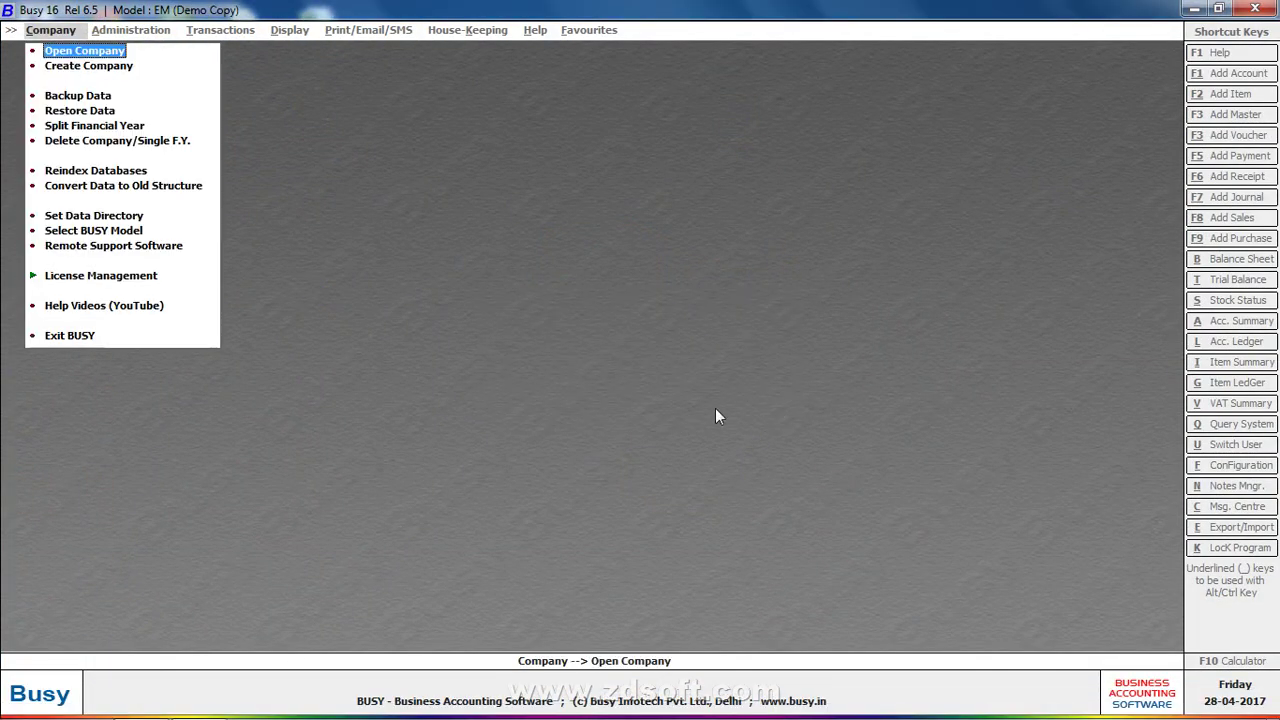
click(155, 703)
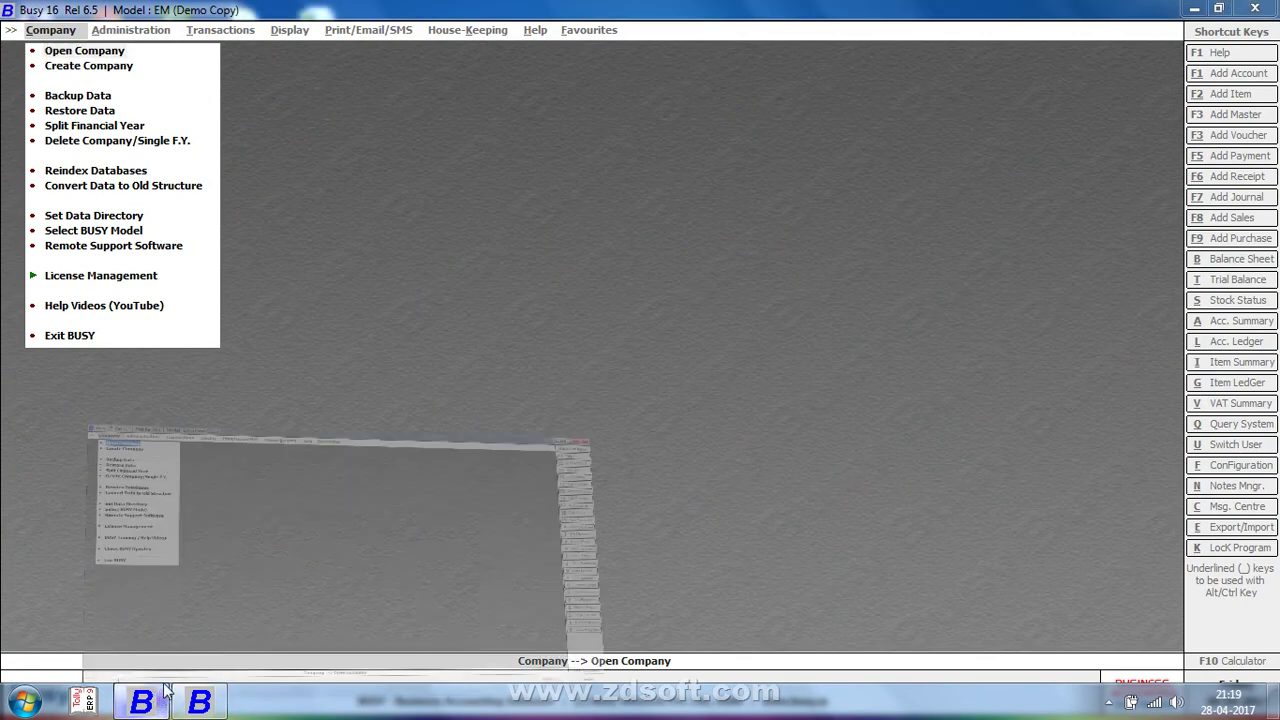
click(105, 67)
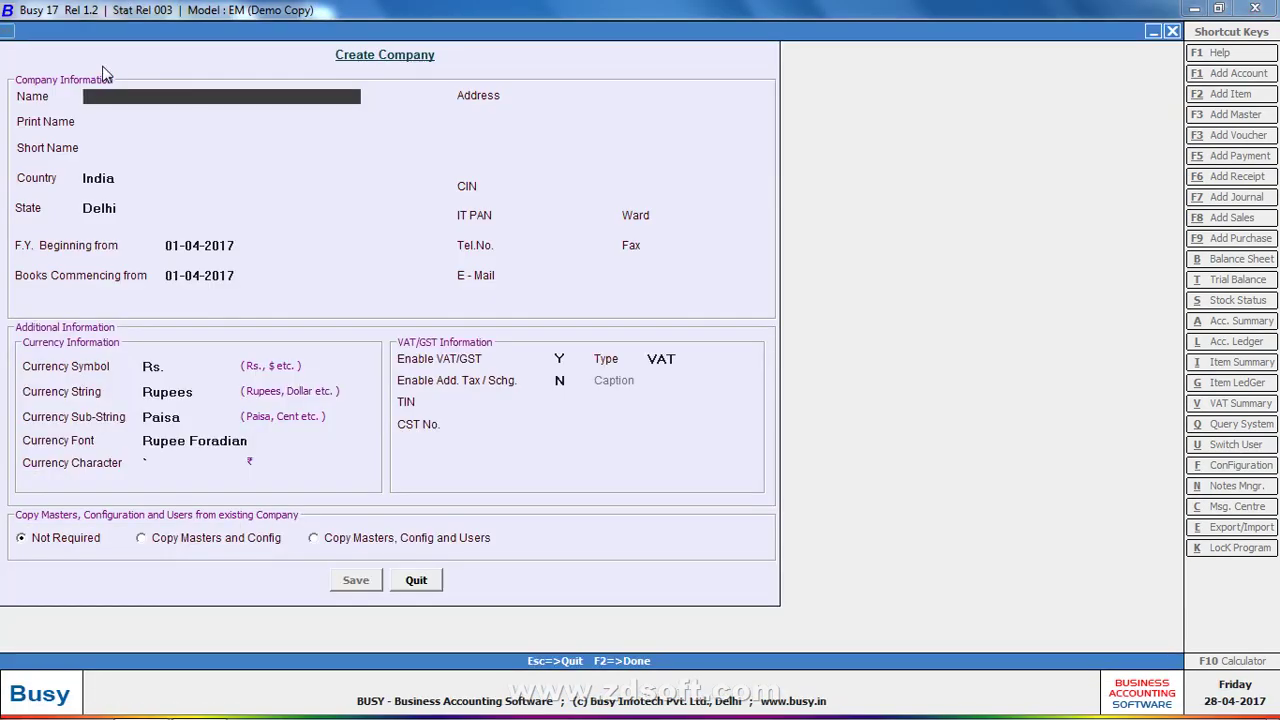
text(busy 17.0)
key(F2)
key(Return)
Enter the company's TIN and confirm saving the Busy 17.0 company
click(582, 402)
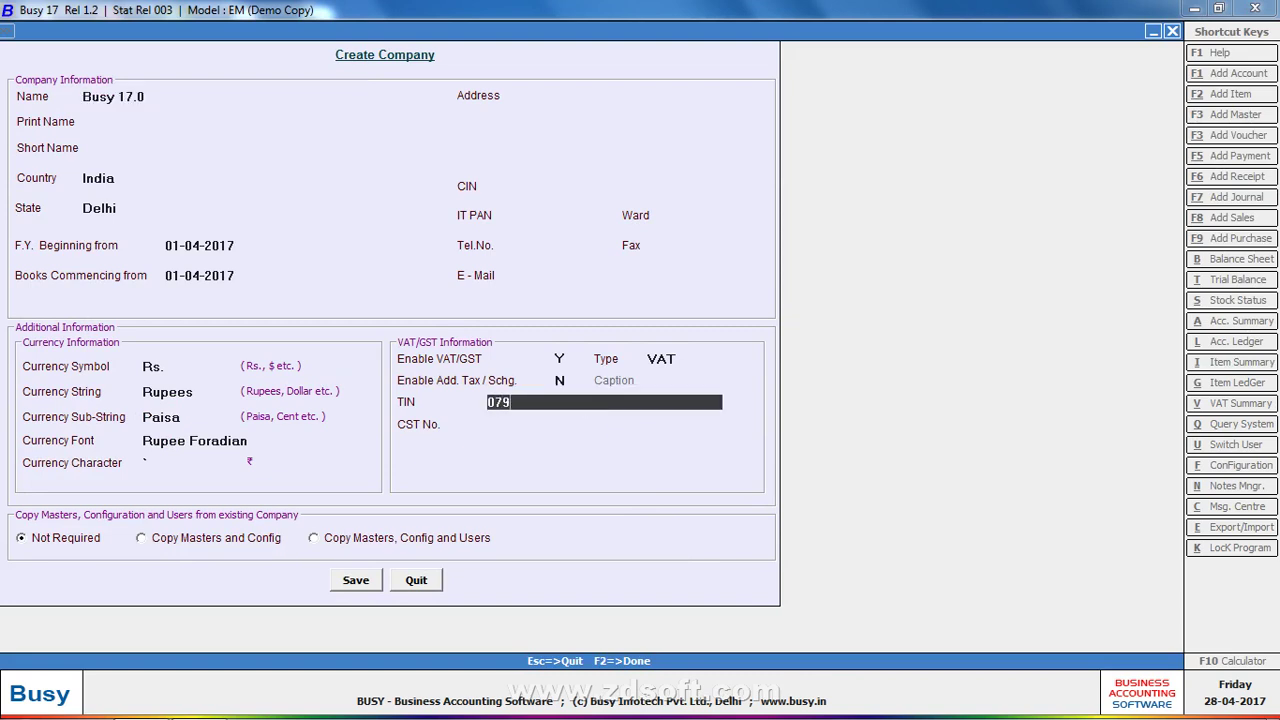
key(Return)
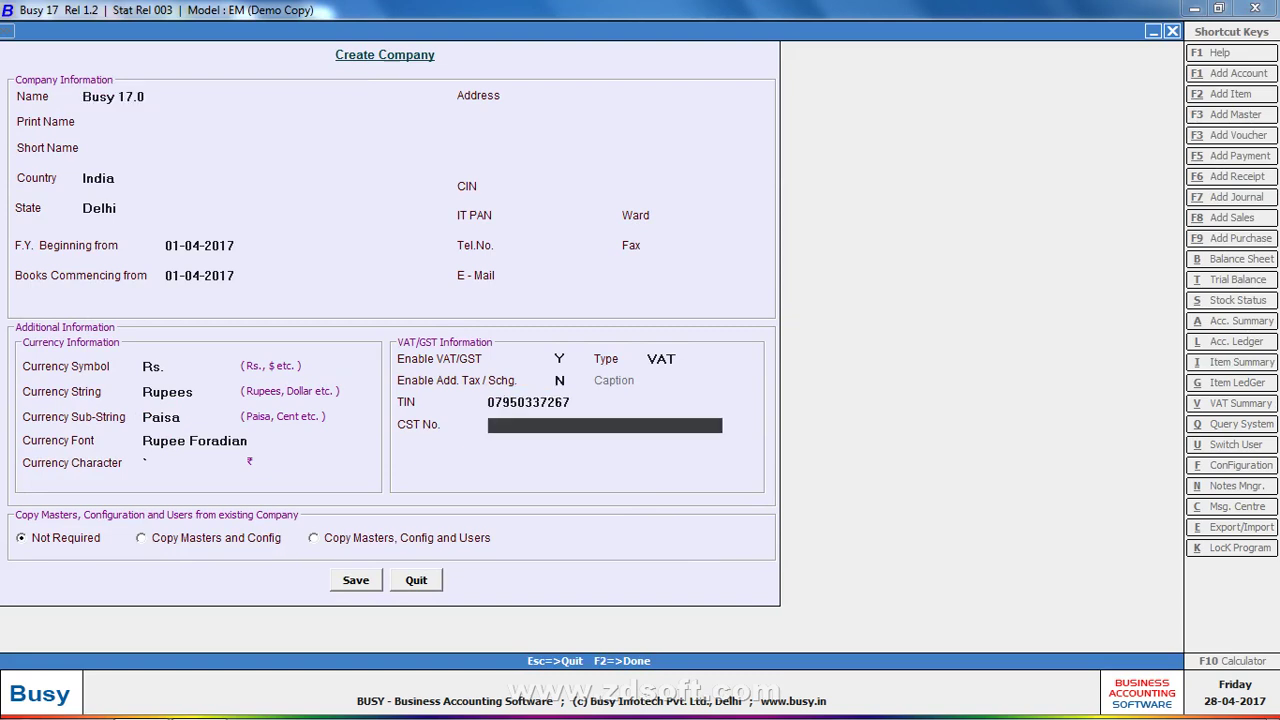
click(358, 588)
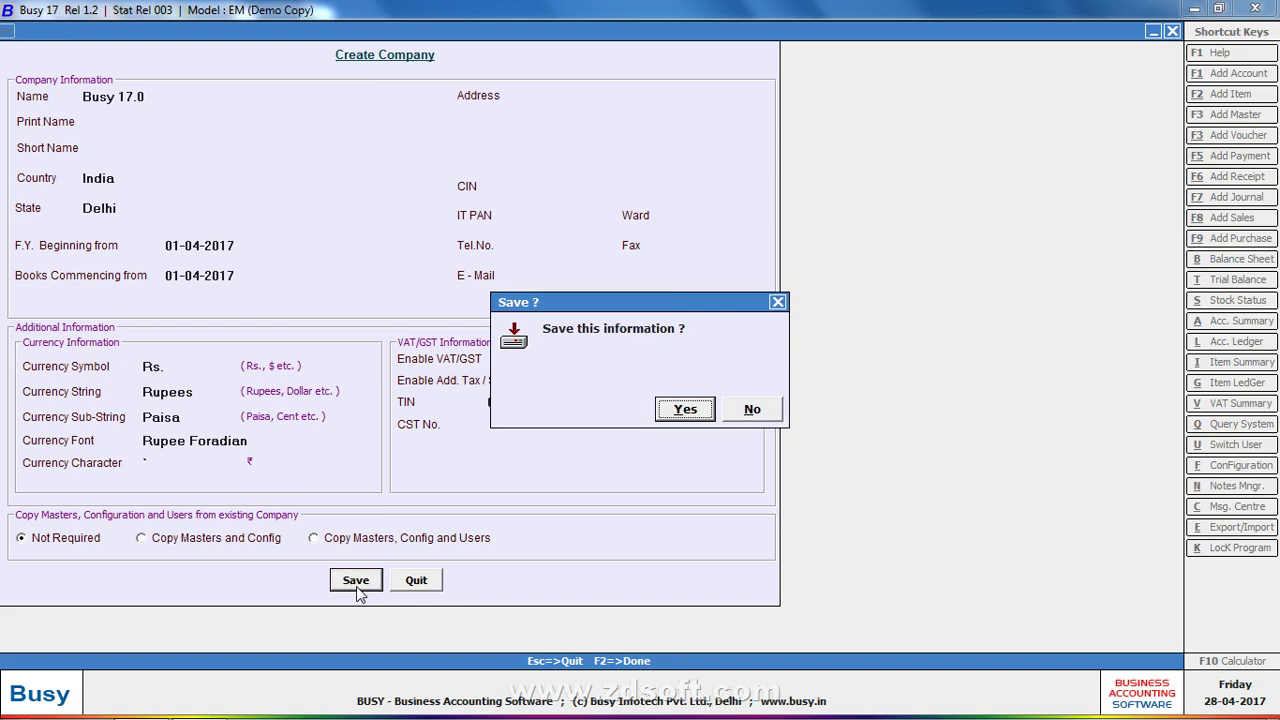
click(684, 409)
In BUSY 16, create company 'Busy 16.0' with its TIN and save it
click(199, 703)
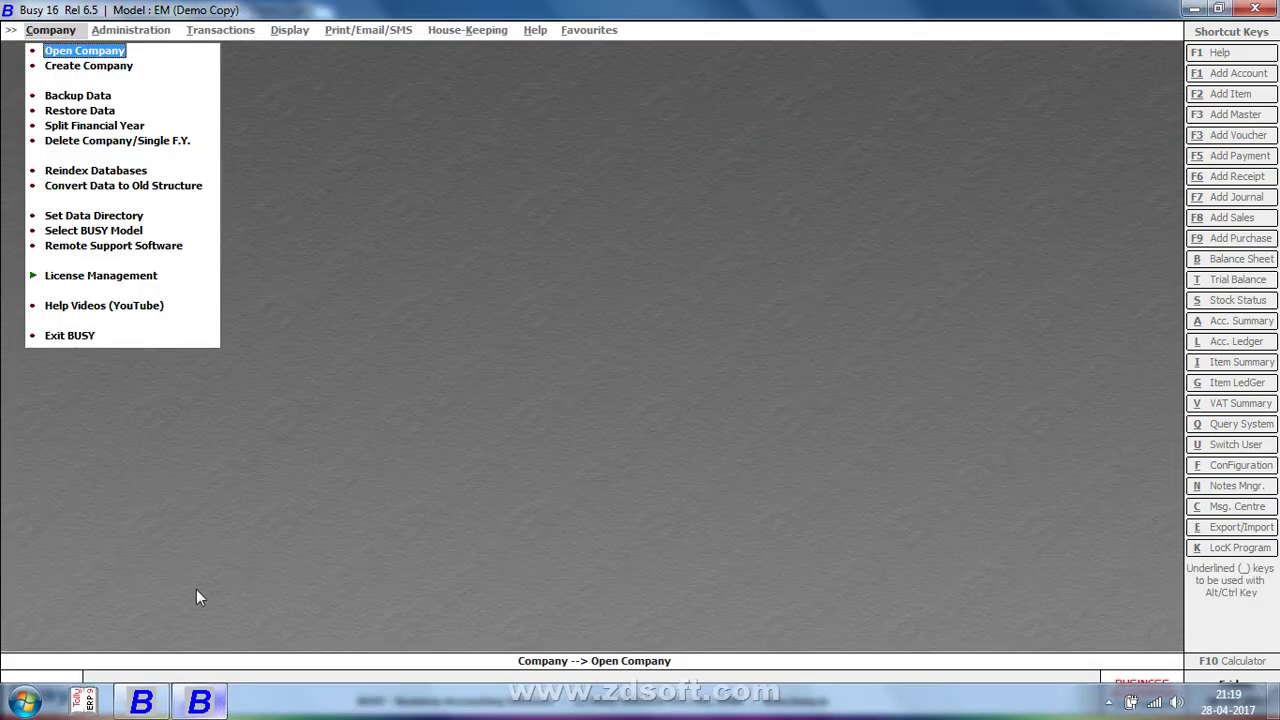
key(Down)
key(Return)
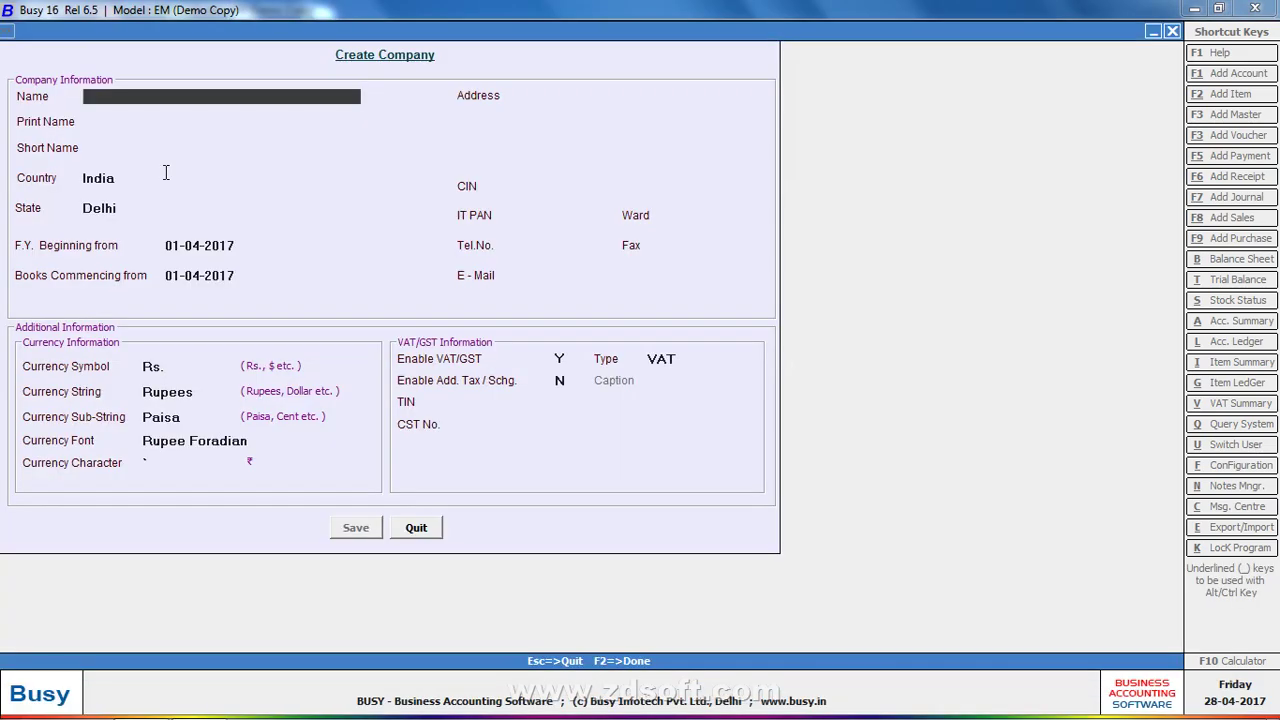
text(busy 16.0)
click(579, 401)
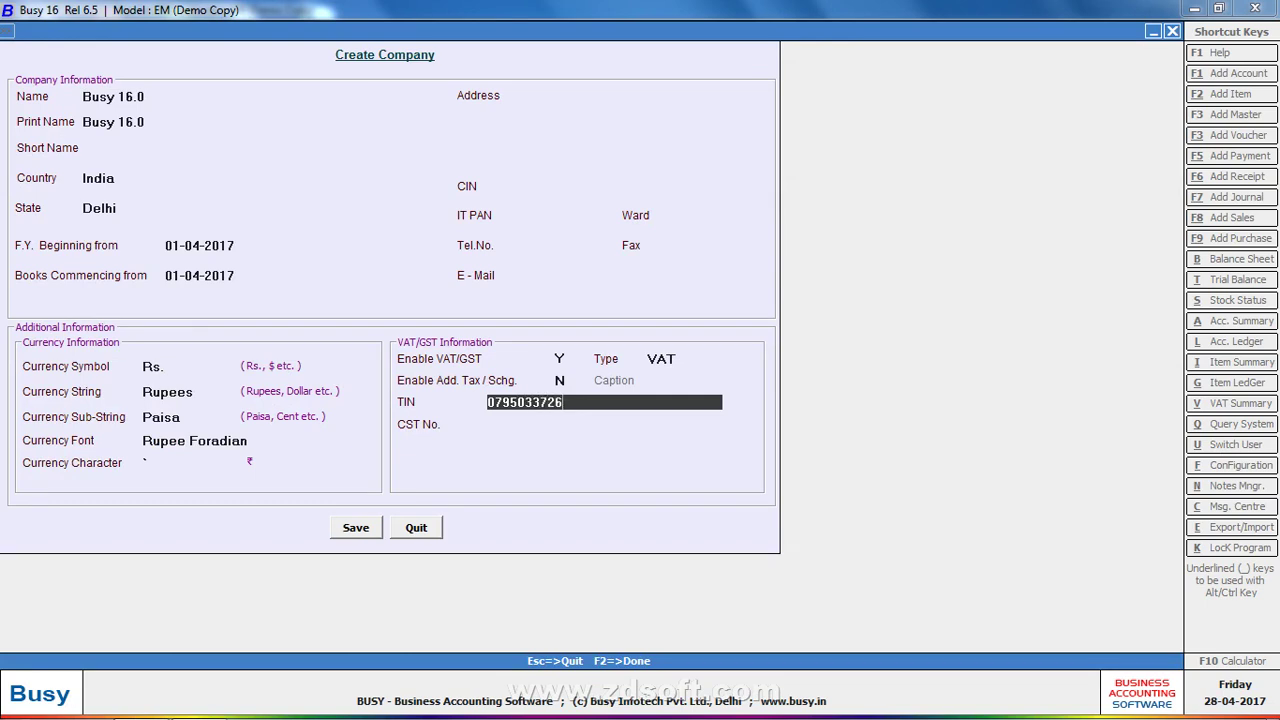
key(Return)
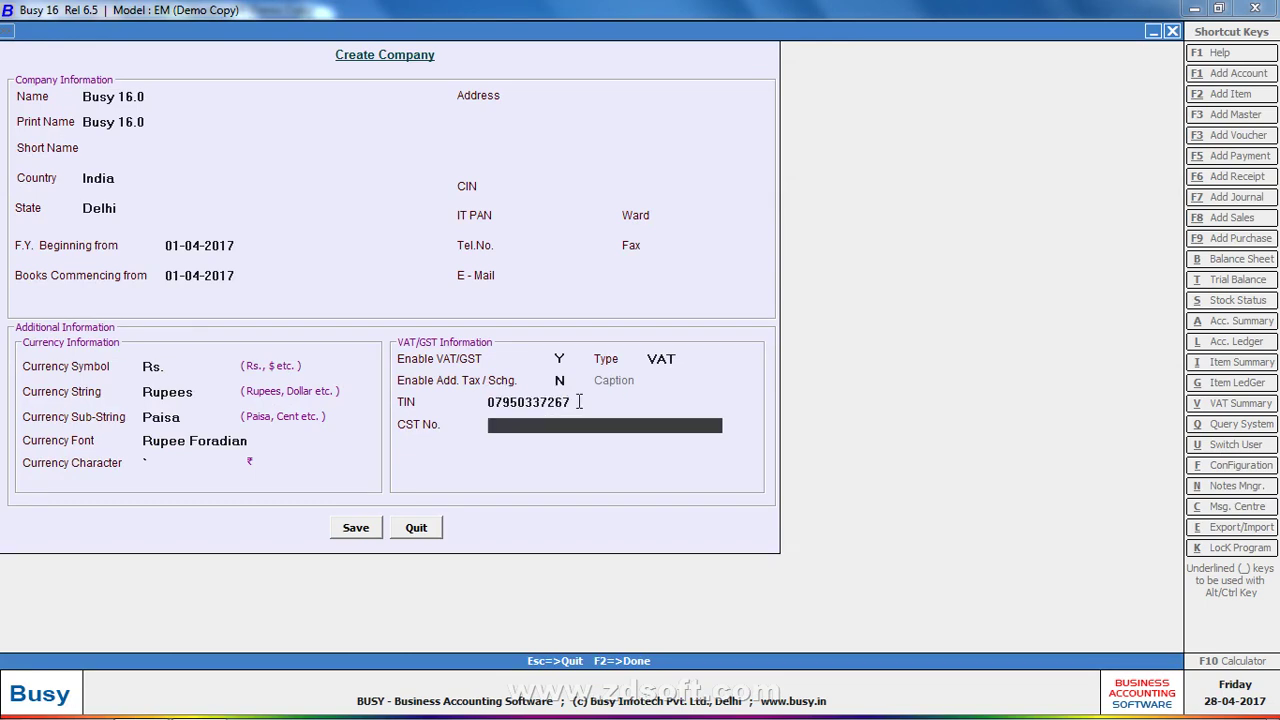
key(Return)
key(Return)
key(Return)
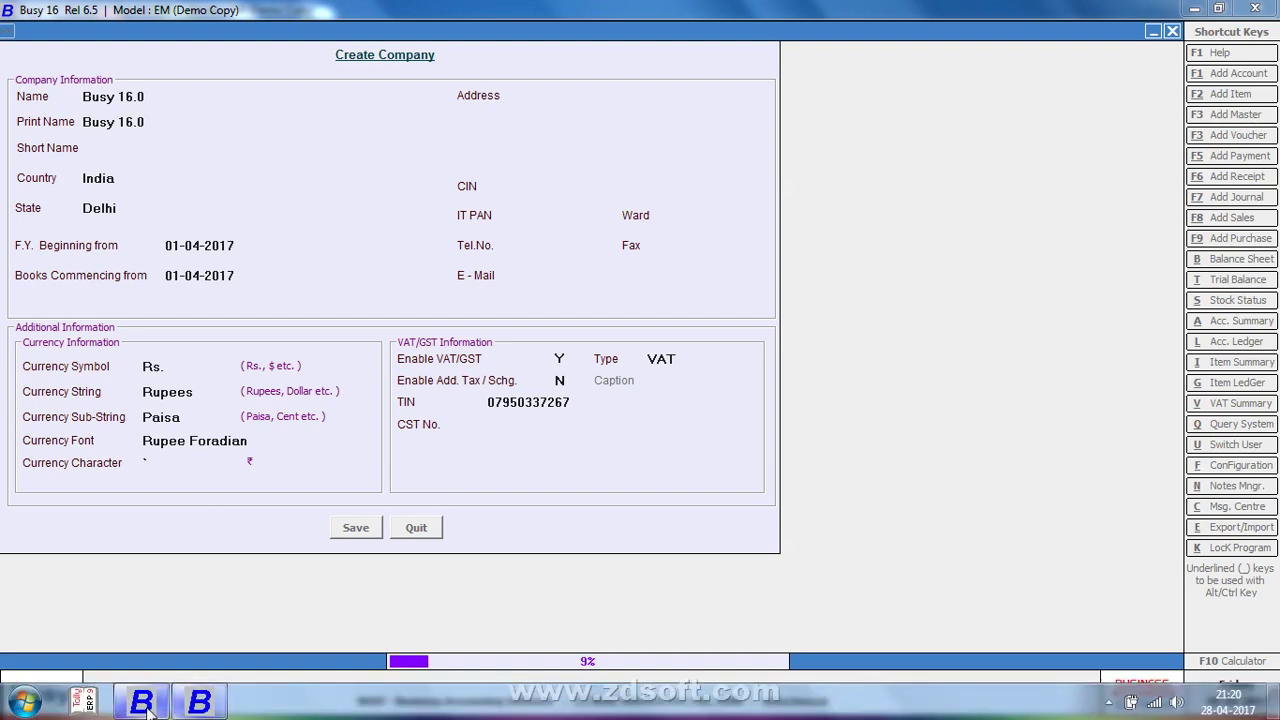
Bring the BUSY 17 window to the front while BUSY 16 saves its company
click(143, 703)
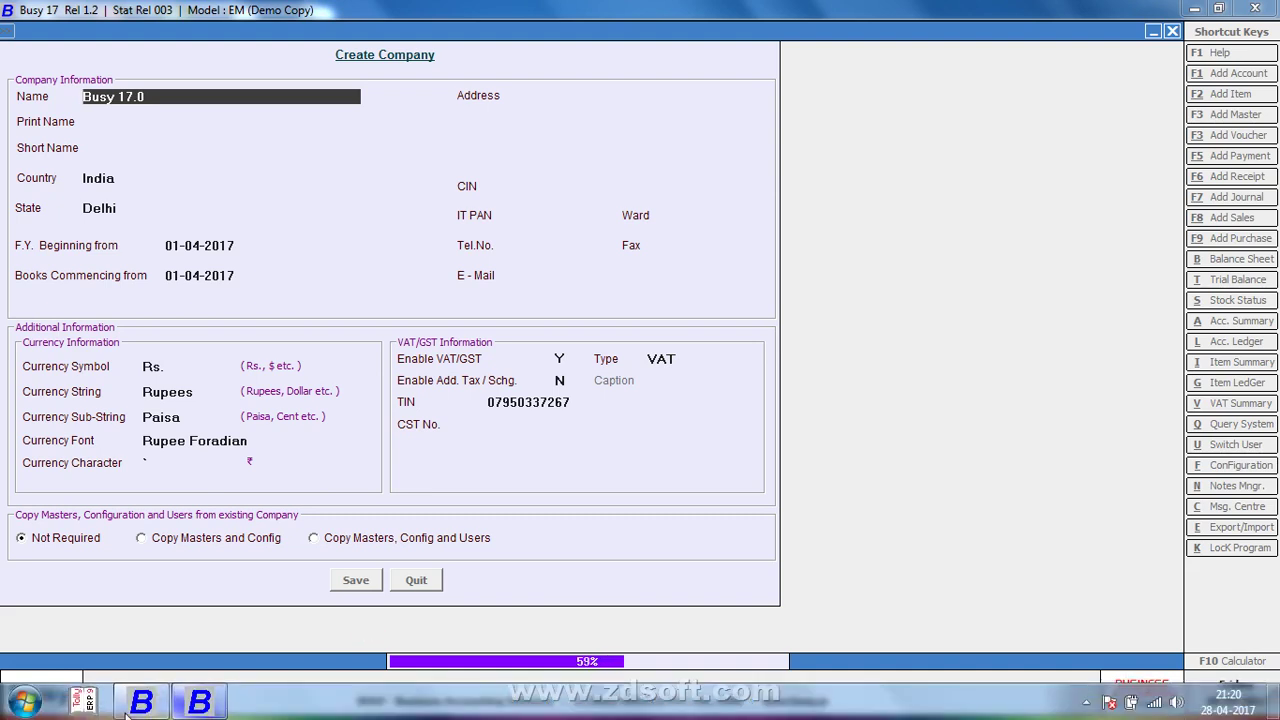
Check on the BUSY 16 window, then return to BUSY 17 until Busy 17.0 is created
right_click(218, 703)
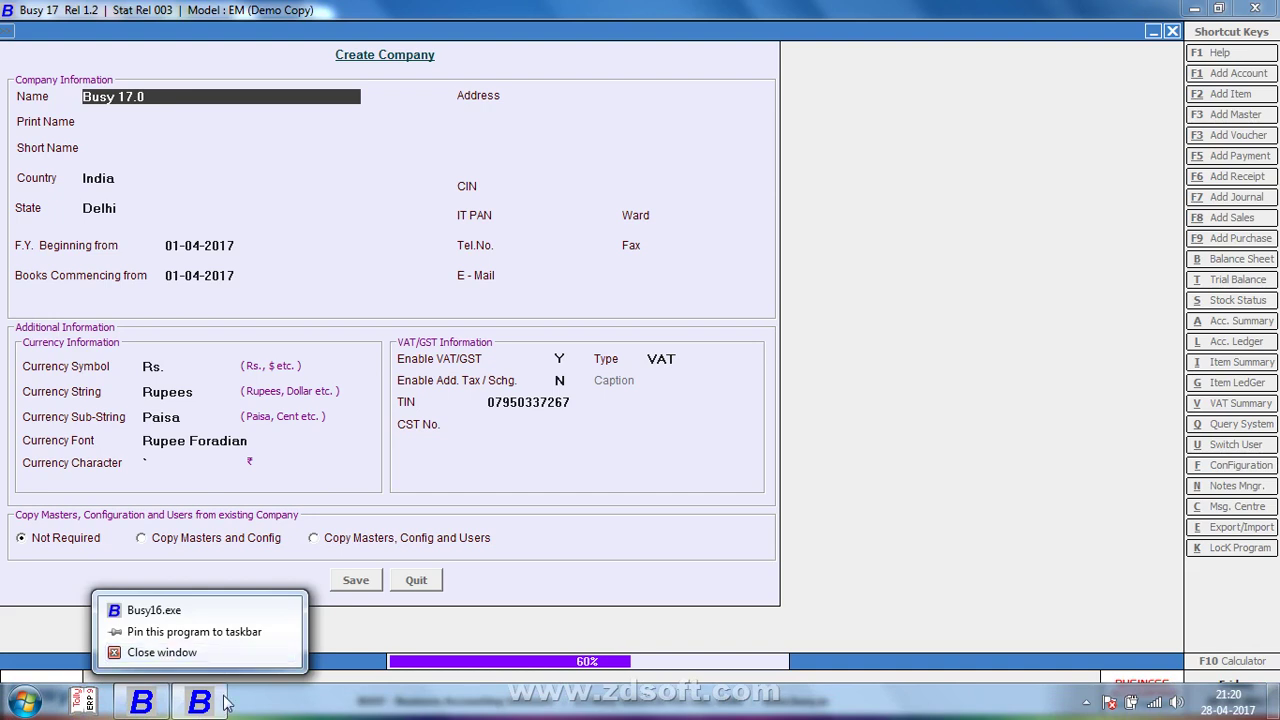
click(224, 705)
click(226, 708)
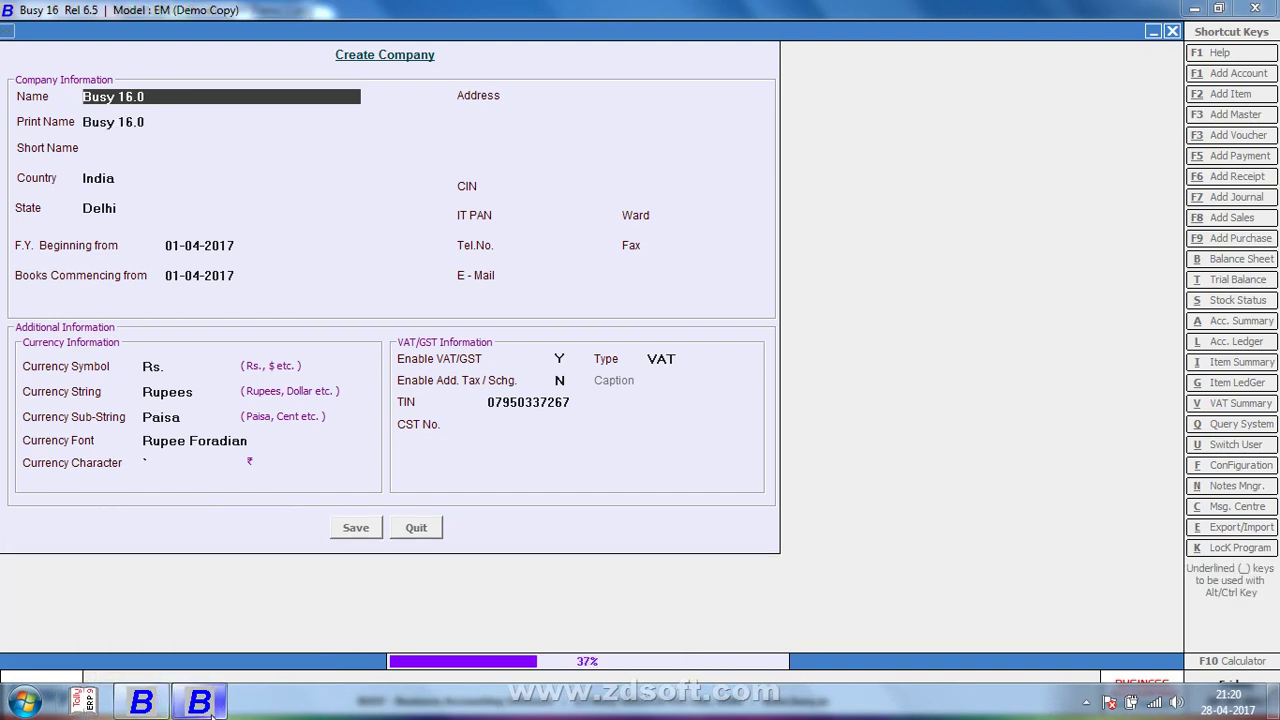
click(143, 706)
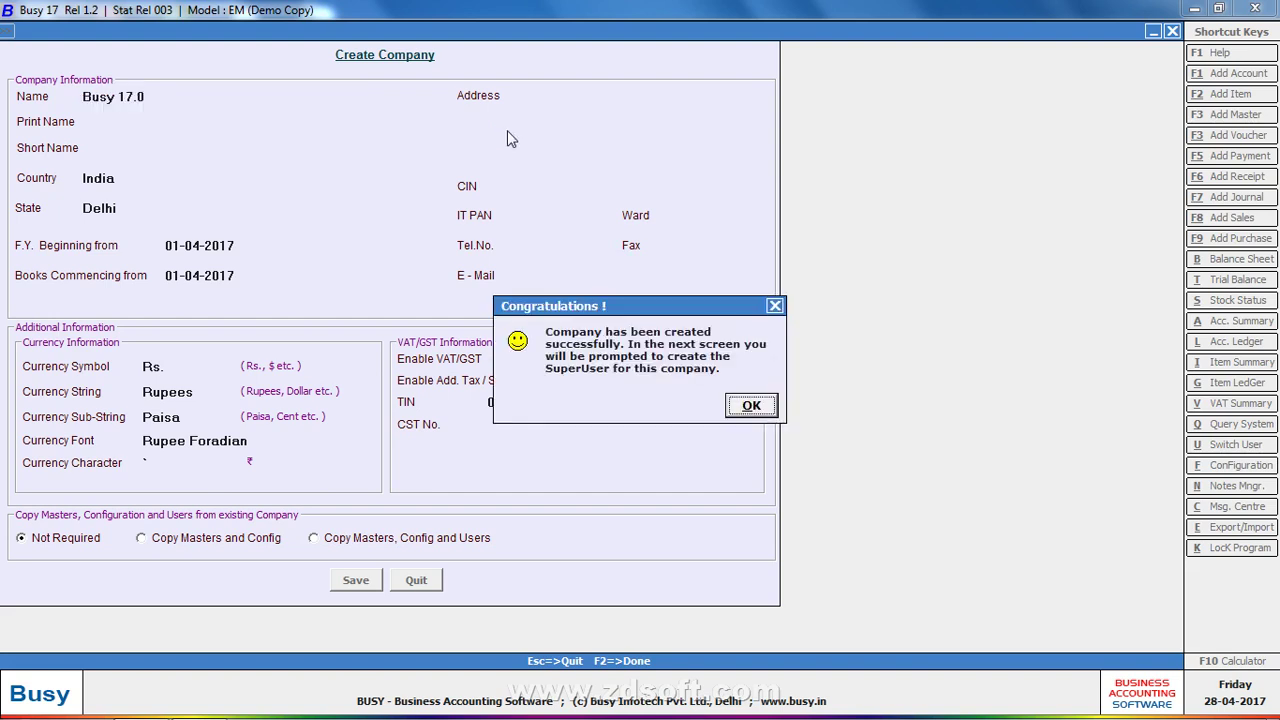
Acknowledge the company-created message and save a SuperUser with a username and password
key(Return)
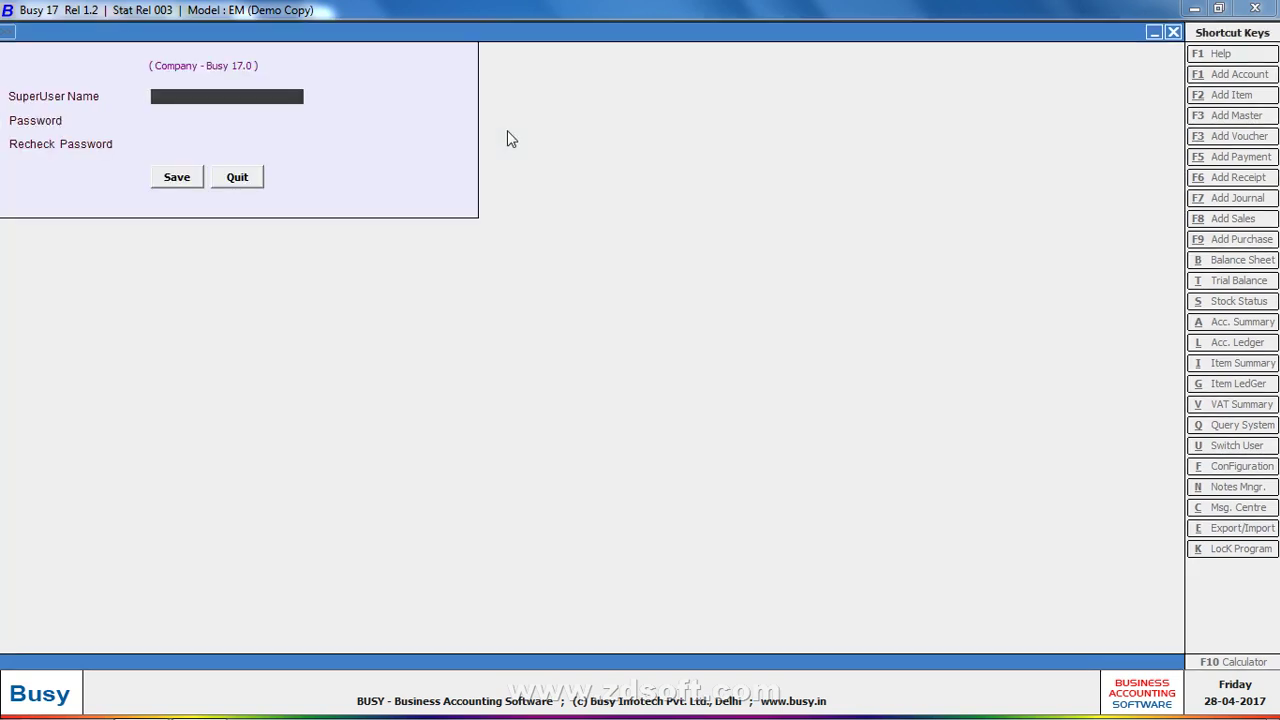
text(a)
key(Return)
text(a)
key(Return)
text(a)
key(Return)
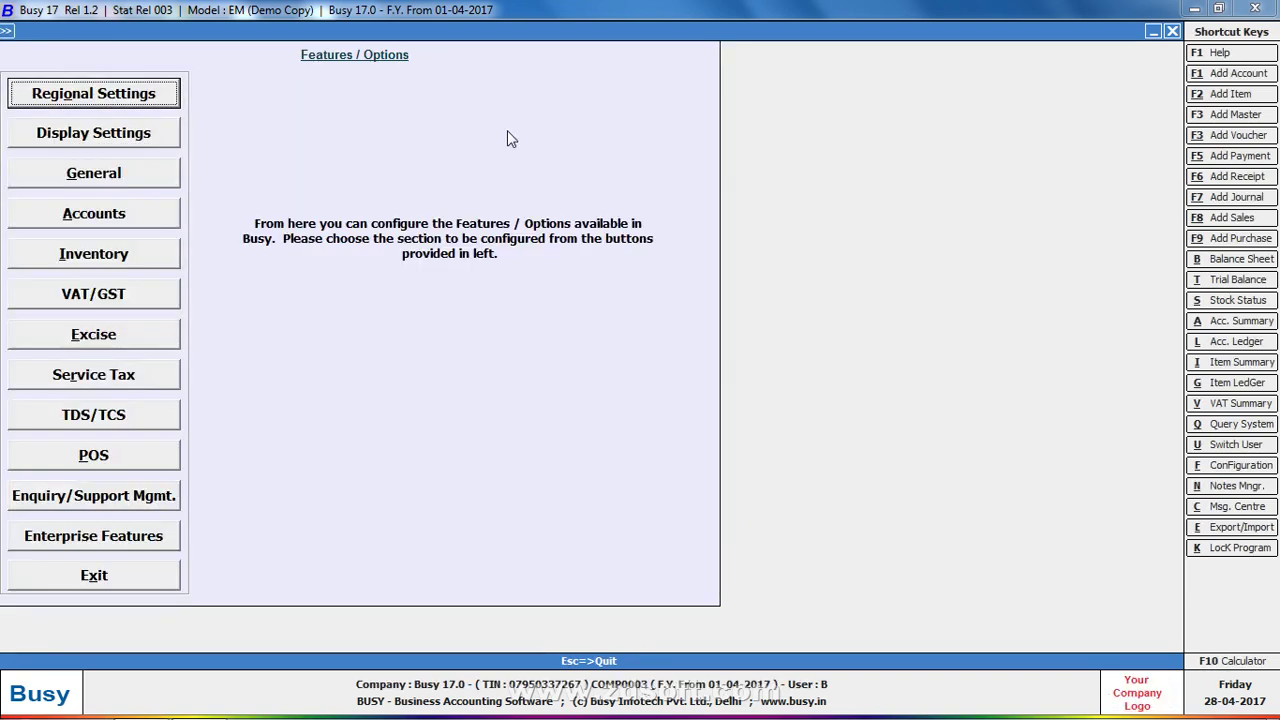
Skip Features/Options and add a new purchase voucher from Transactions > Purchase
key(Escape)
key(Right)
key(Right)
key(Down)
key(Return)
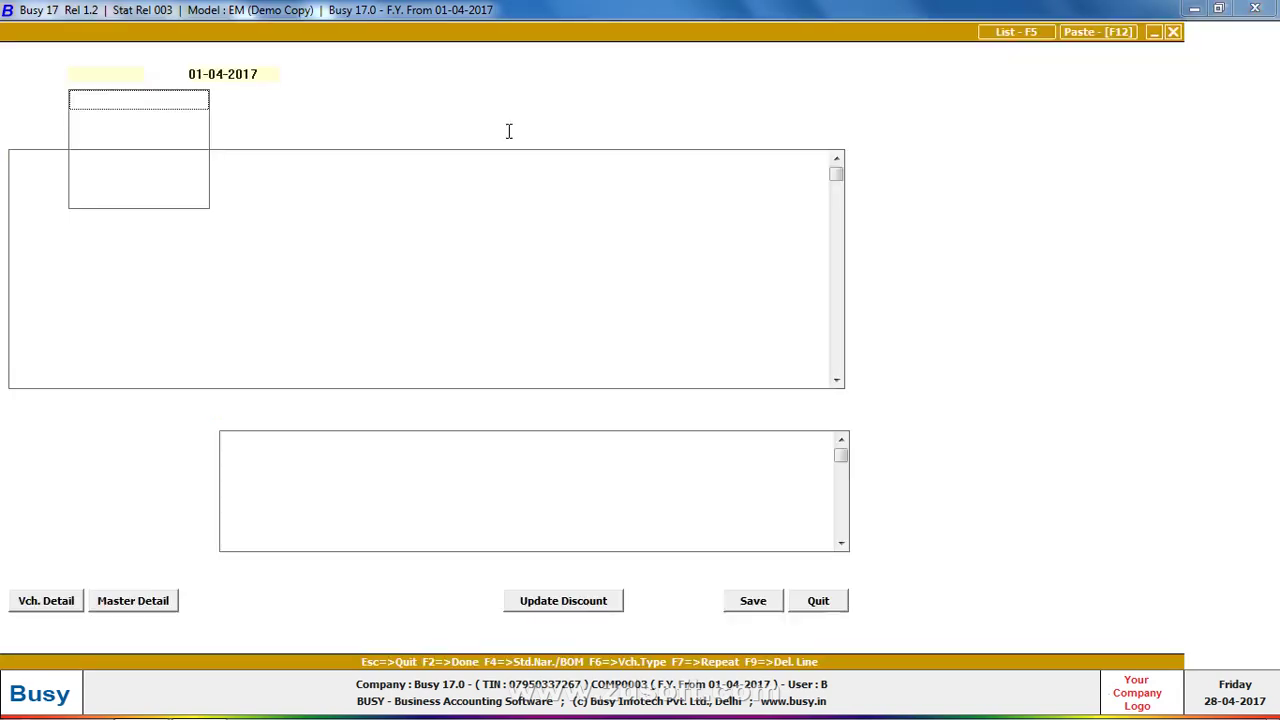
Date the voucher 02-04-2017, enter its voucher number, and type 'mu' as purchase type
key(Return)
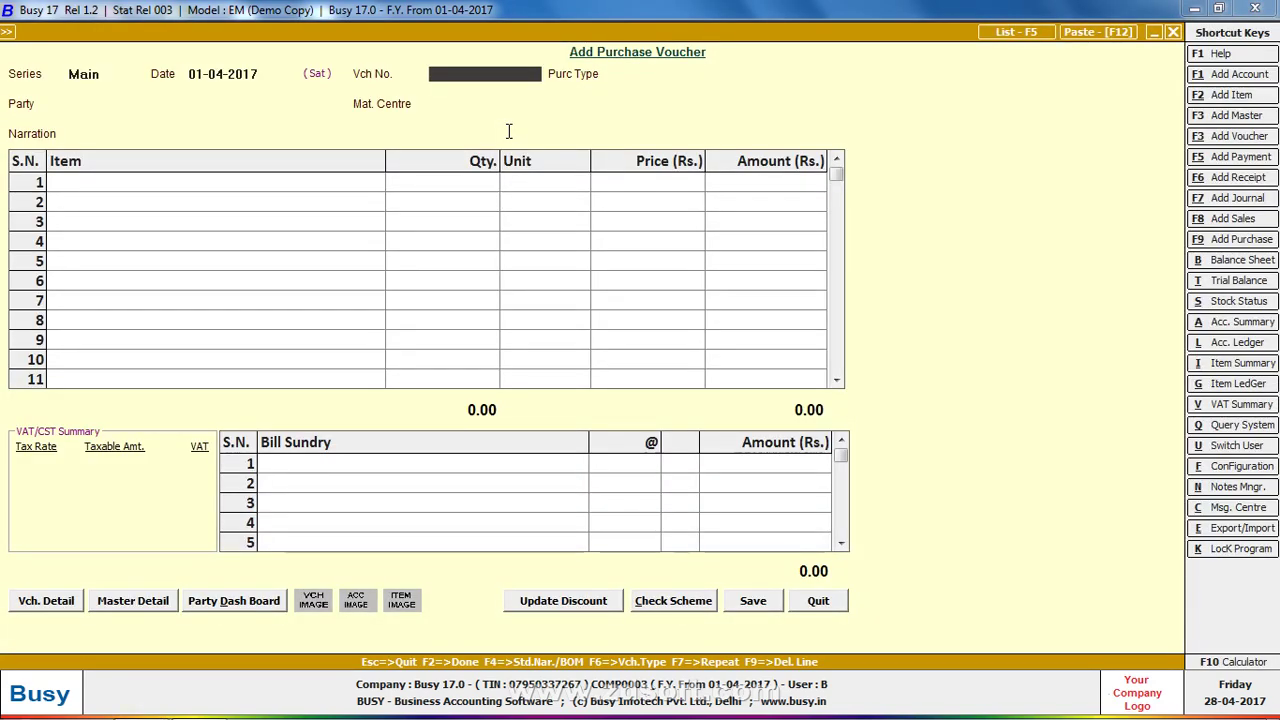
key(Up)
text(02-04-2017)
key(Return)
text(1-123)
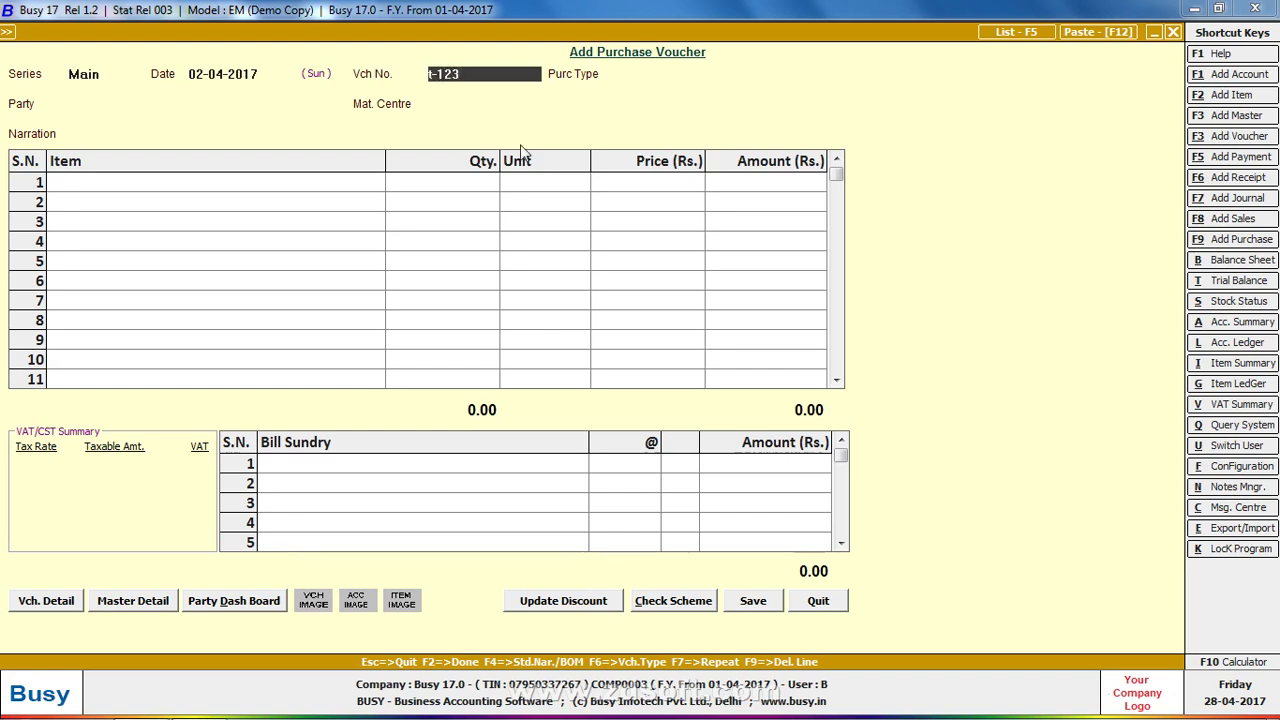
text(1)
key(Return)
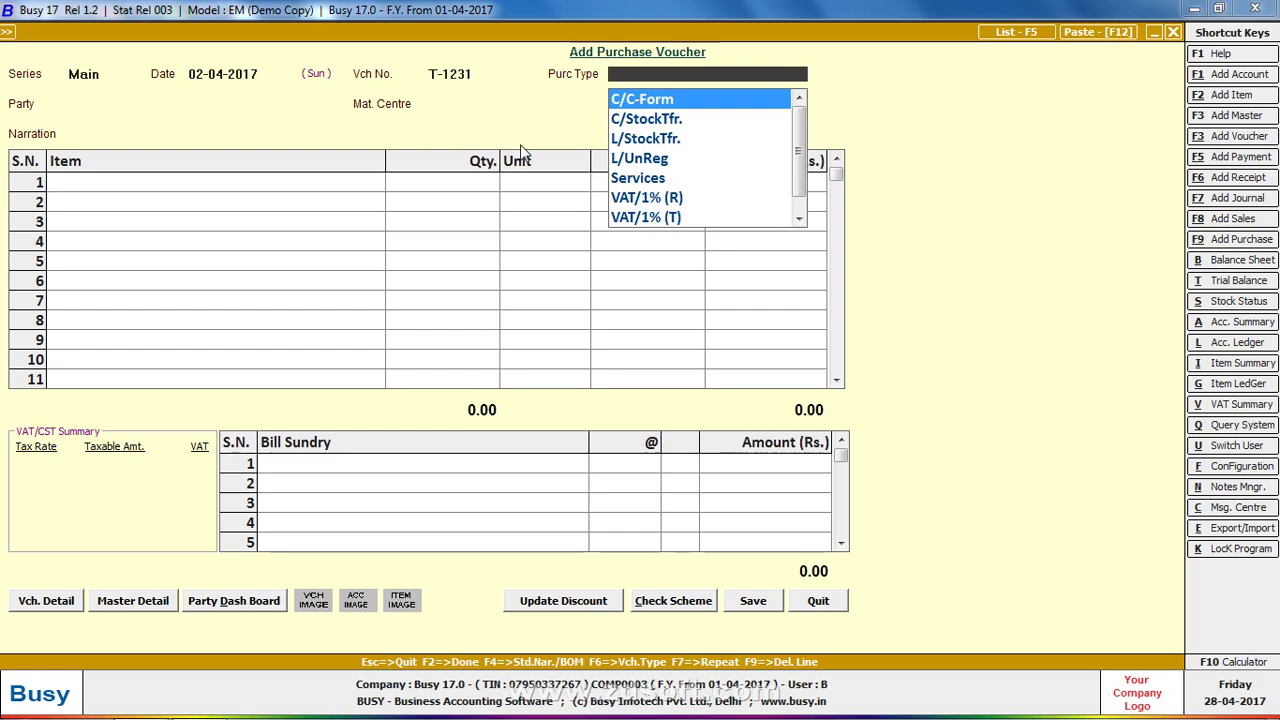
text(mu)
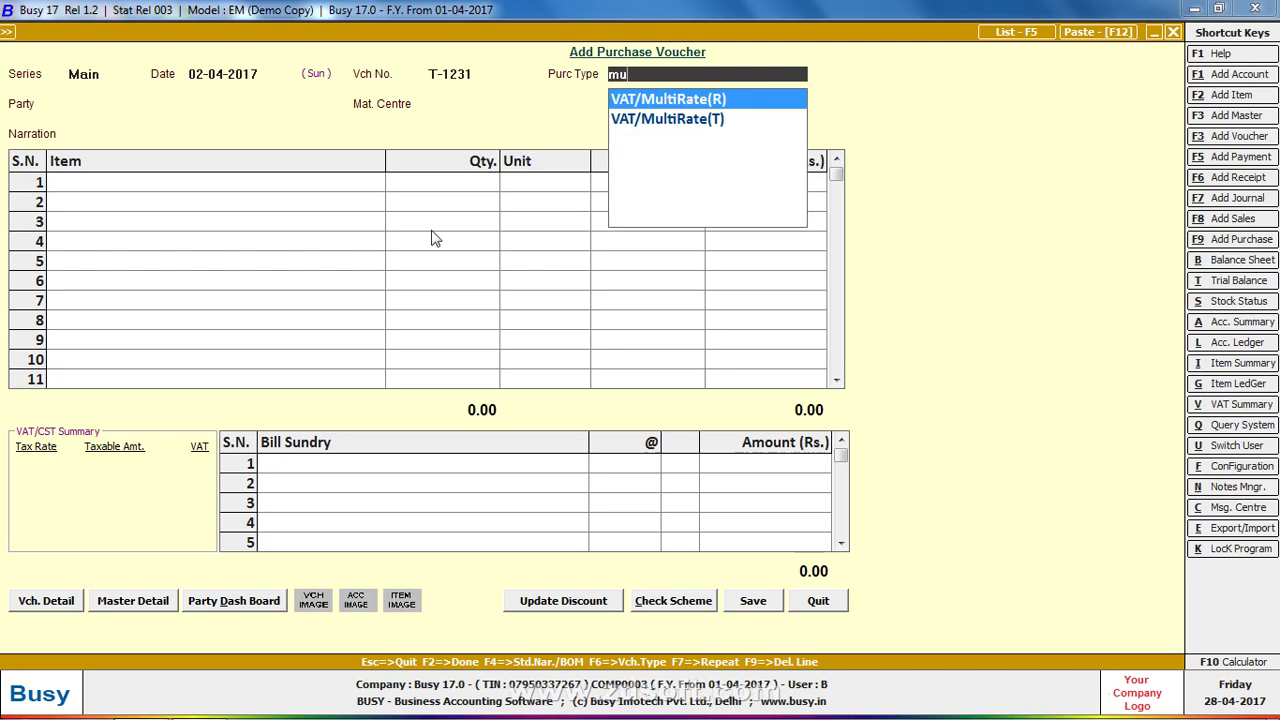
mouse_move(304, 702)
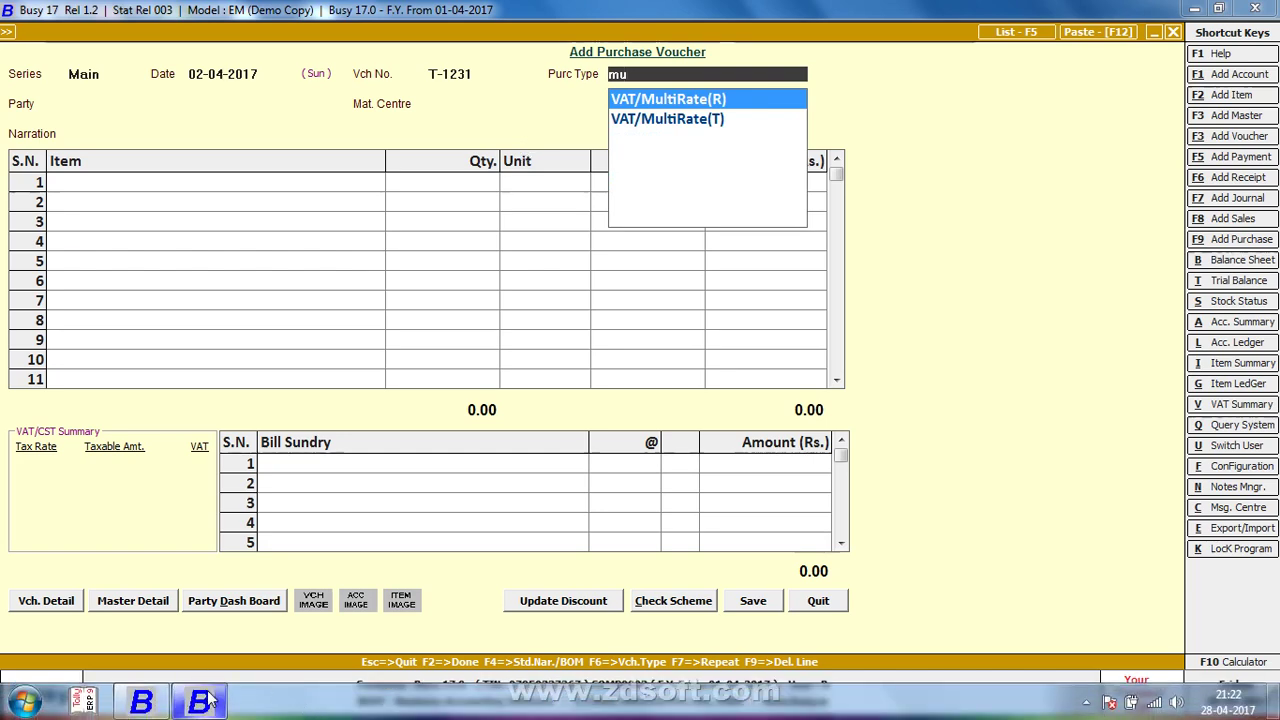
In BUSY 16, acknowledge company creation and save the SuperUser name and password
click(141, 702)
click(750, 406)
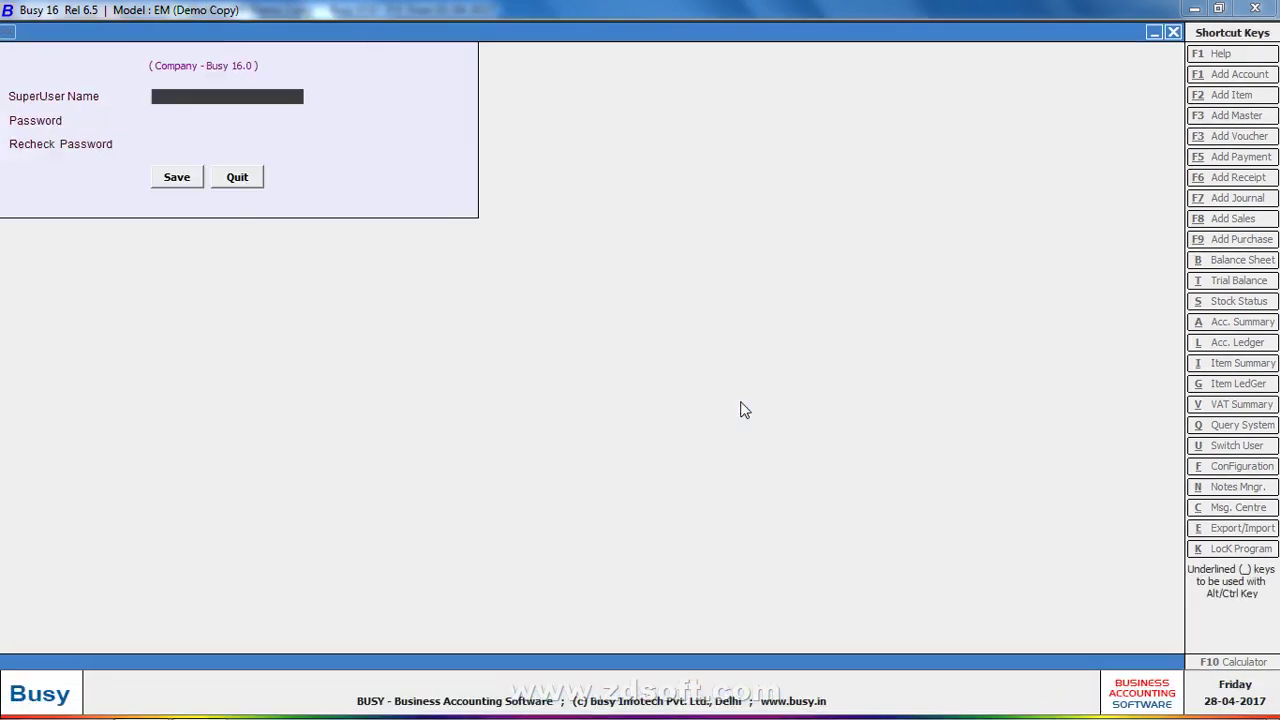
text(B)
key(Return)
text(12)
key(Return)
key(Return)
click(750, 406)
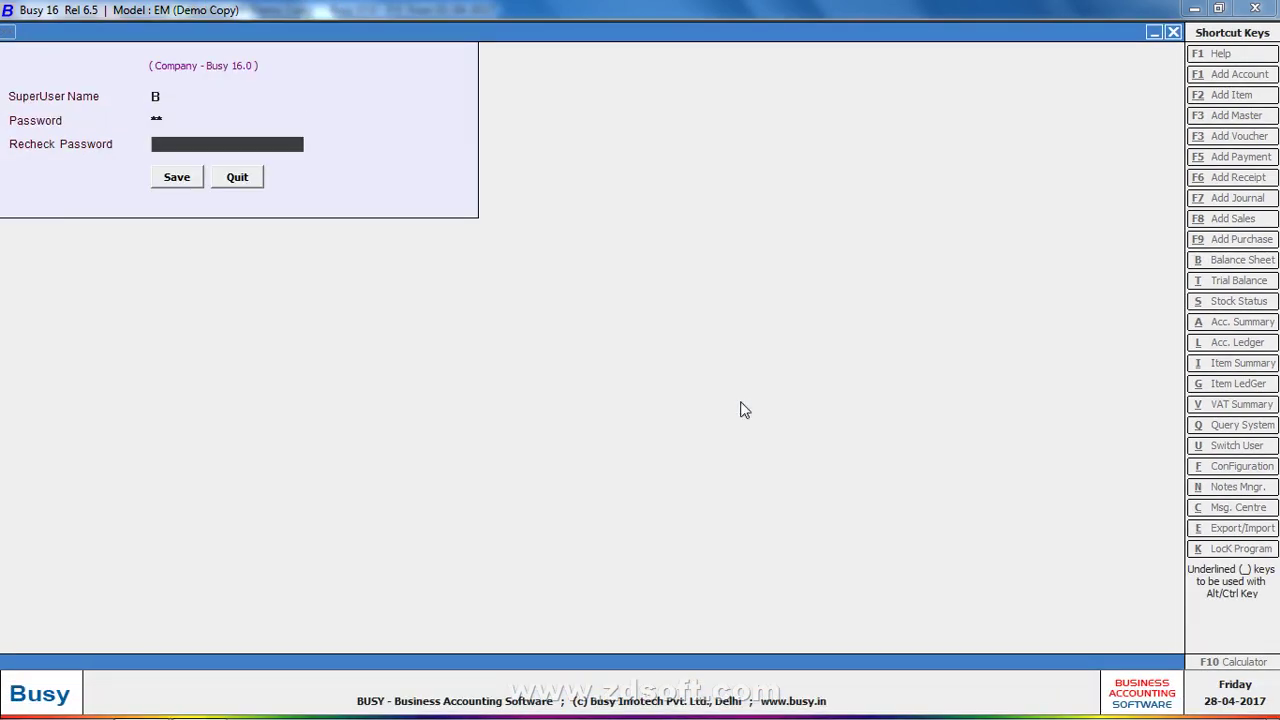
text(12)
key(Return)
key(Return)
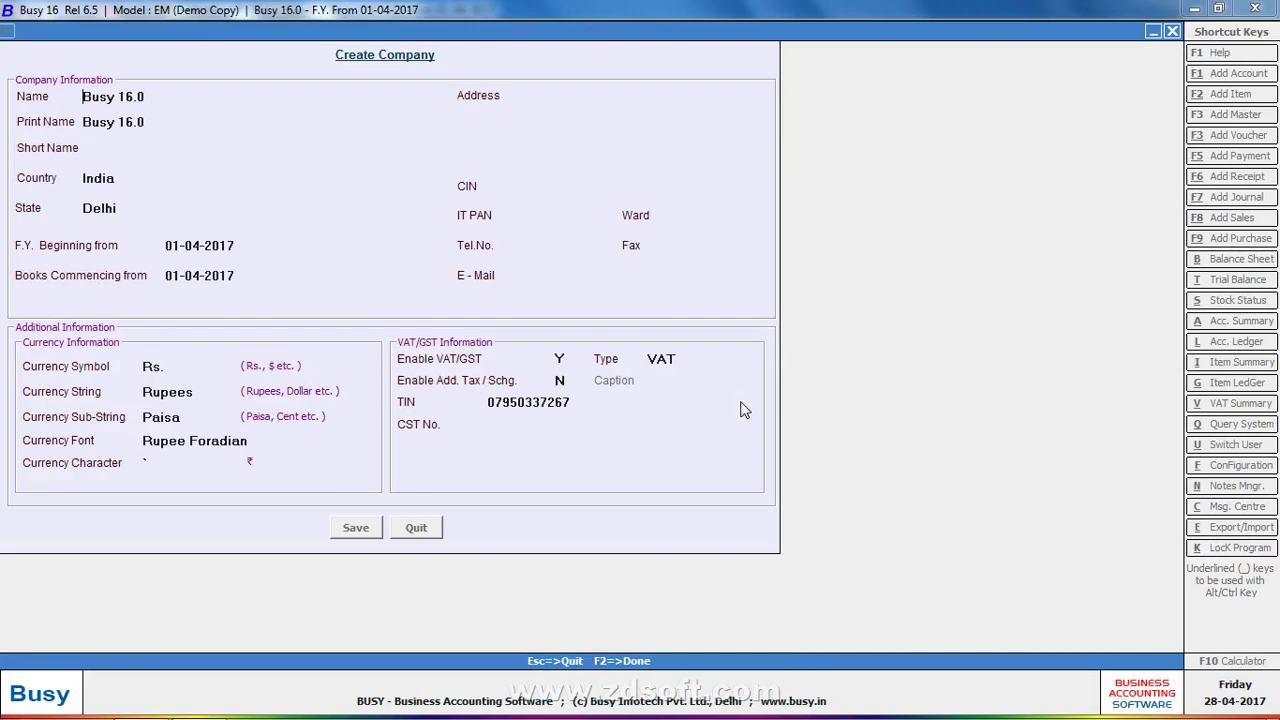
Add a BUSY 16 purchase voucher and search the purchase type for the multi-rate VAT option
key(F2)
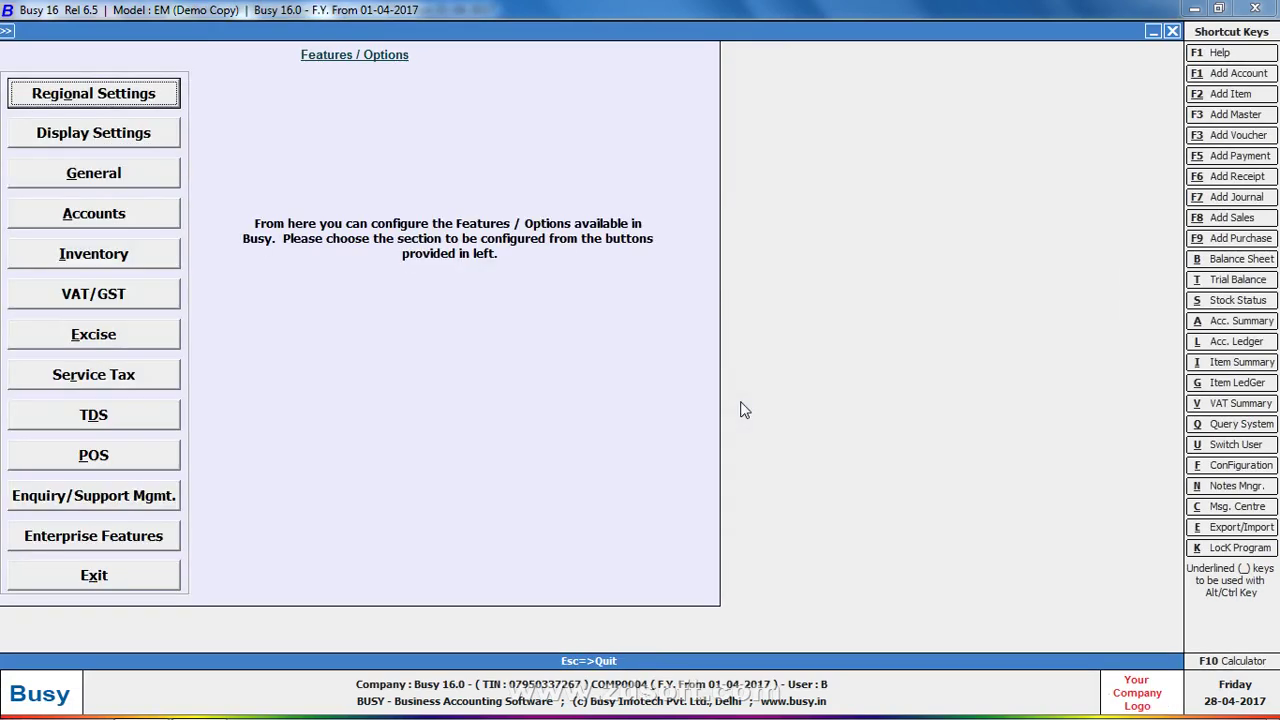
key(Escape)
key(Right)
key(Down)
key(Return)
key(Return)
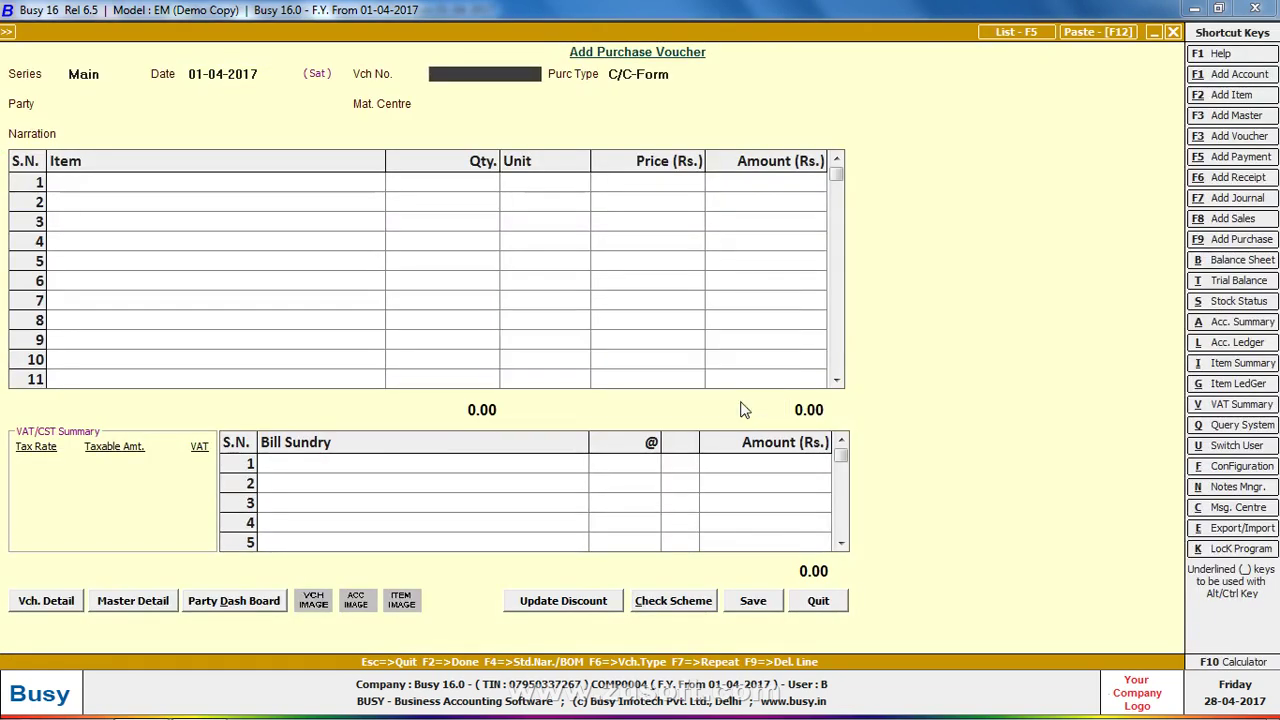
text(Sd)
key(Return)
text(C/C)
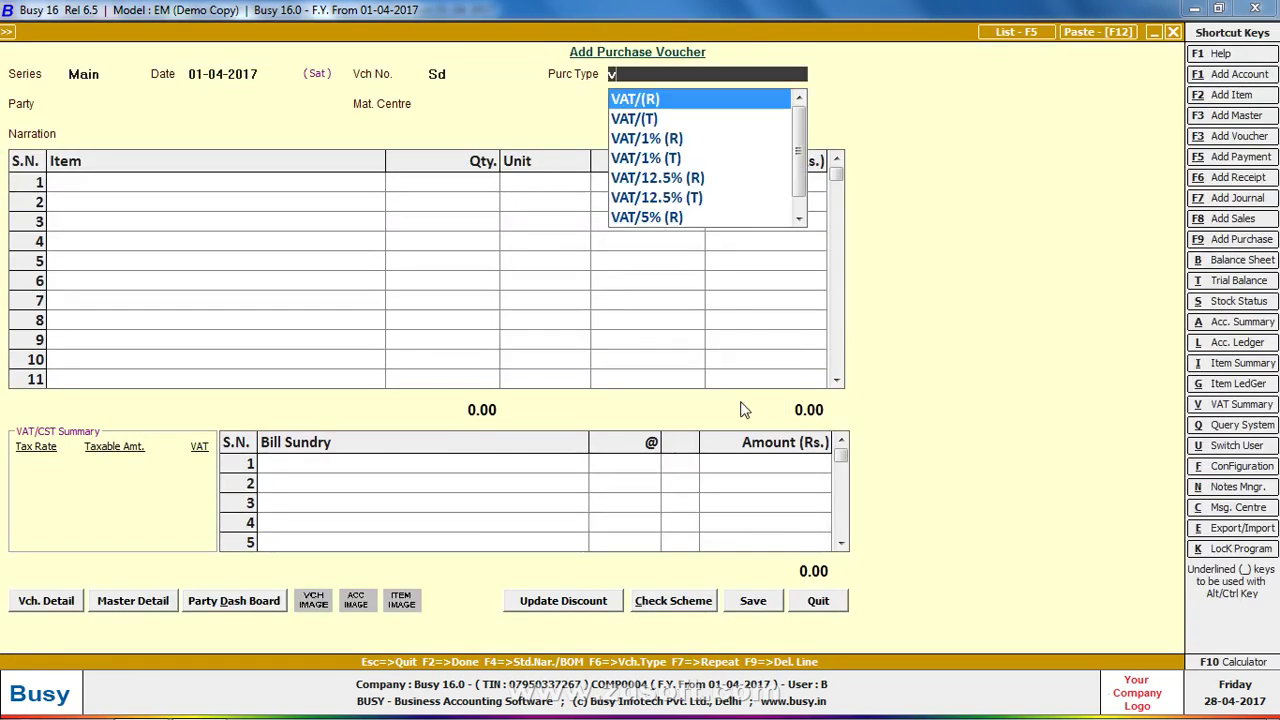
key(BackSpace)
text(m)
key(Down)
key(Down)
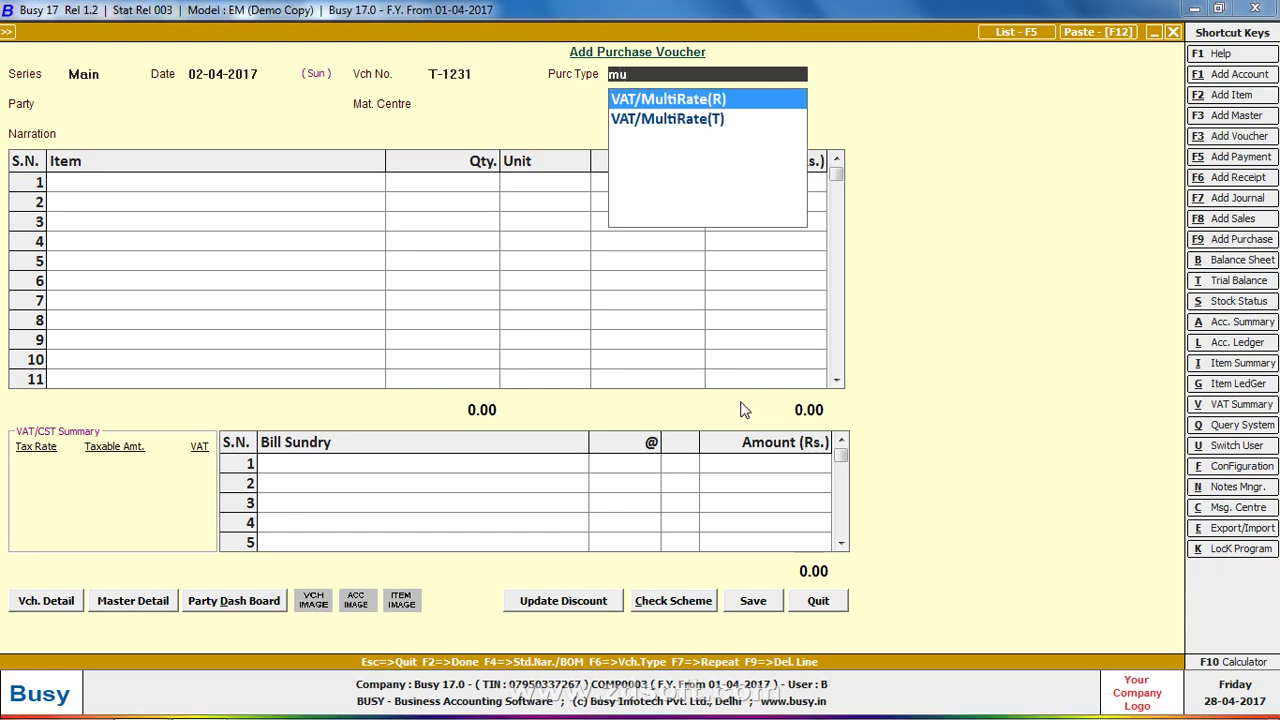
Accept VAT/MultiRate(R), then start a new party account for the supplier company under Sundry Creditors
key(Return)
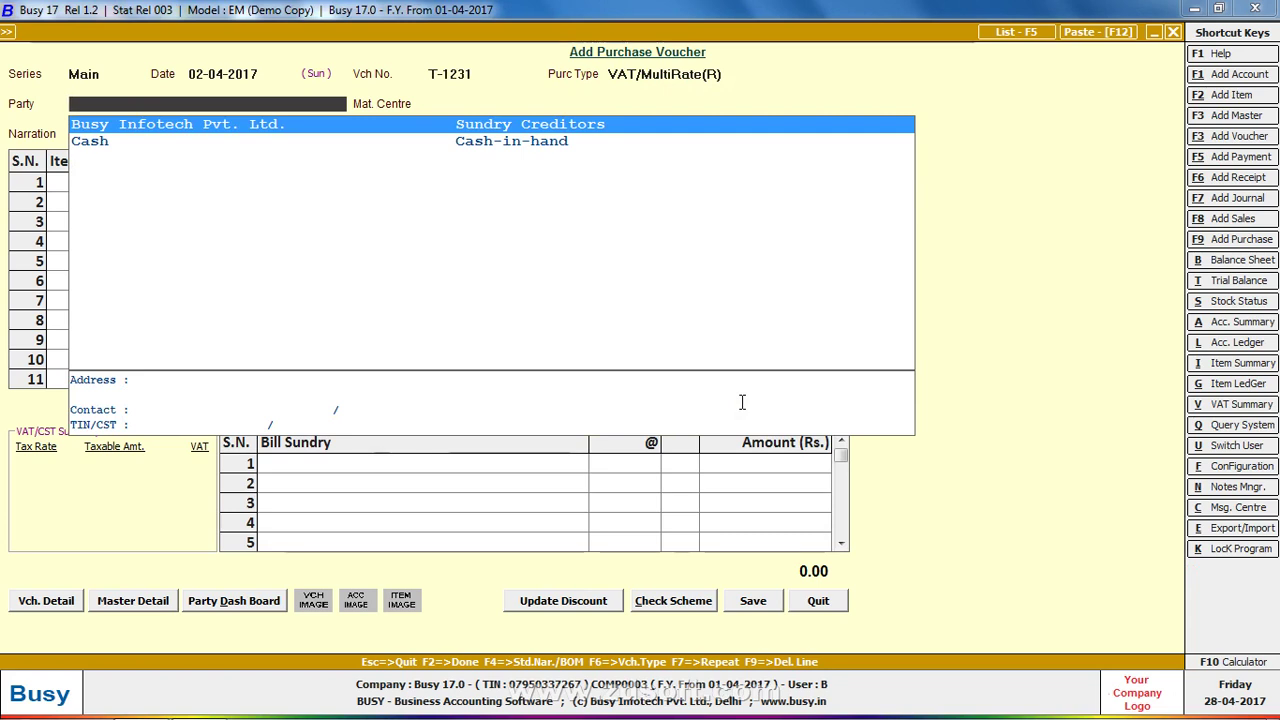
key(alt+F1)
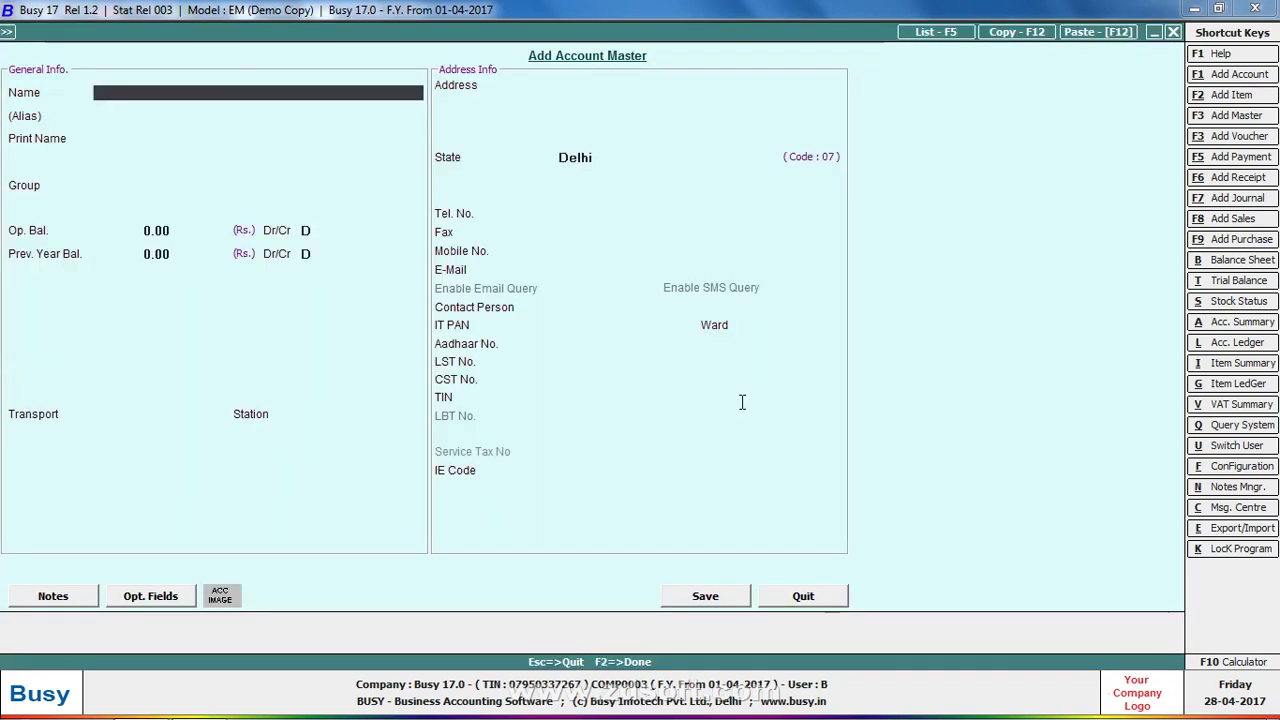
text(mohit pri)
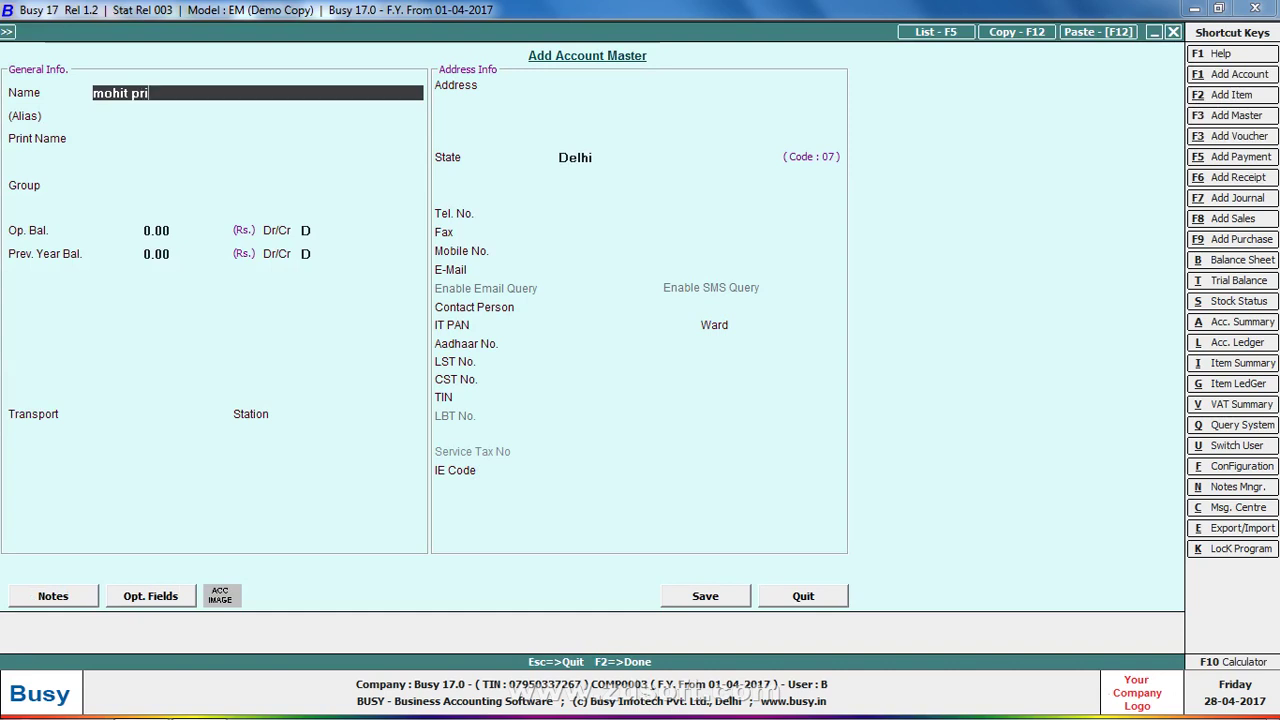
text(vate limited company)
key(Return)
key(Return)
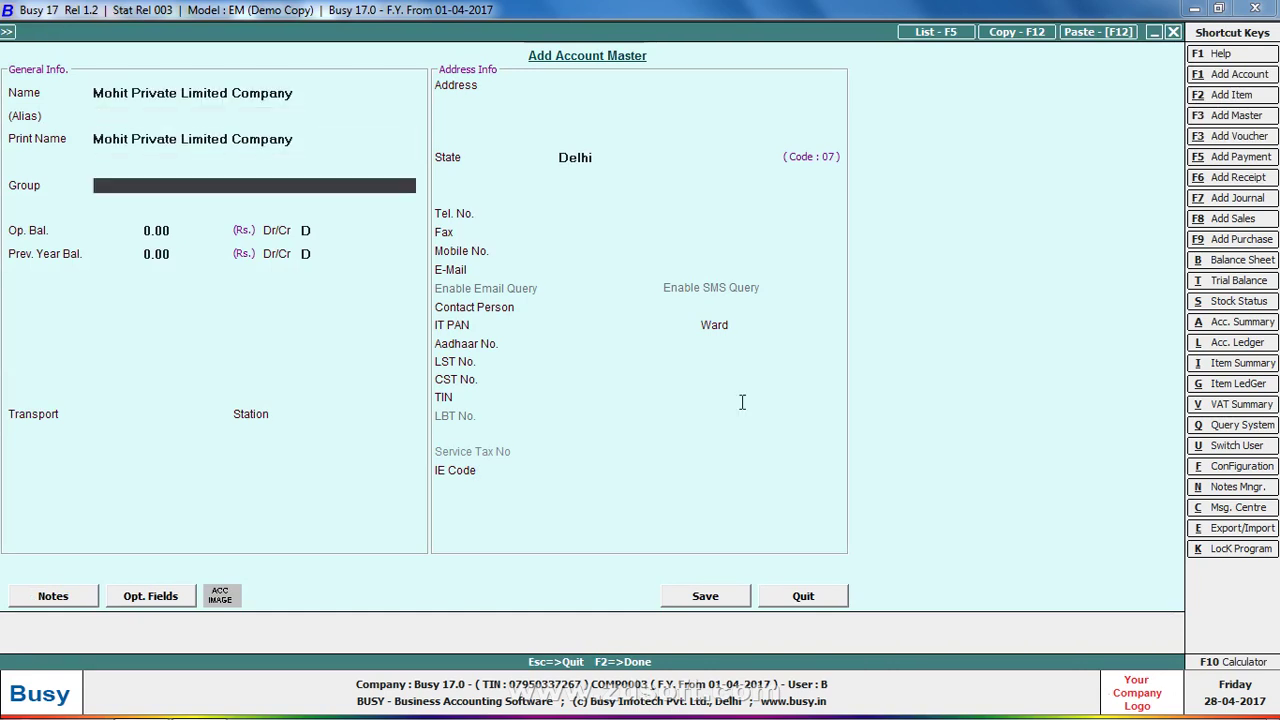
text(sun)
key(Return)
key(Return)
key(Return)
key(Return)
key(Return)
key(Return)
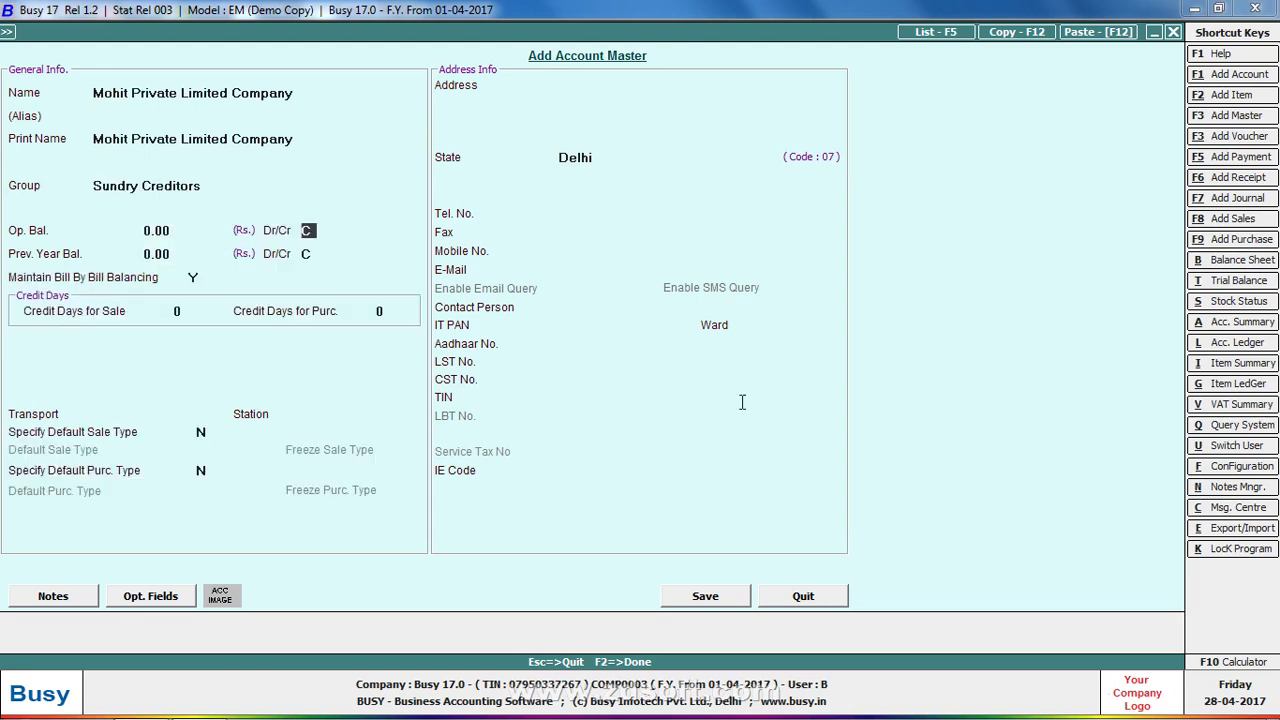
Fill in the supplier's two-line address and TIN, and save the account
key(Return)
key(Return)
key(Return)
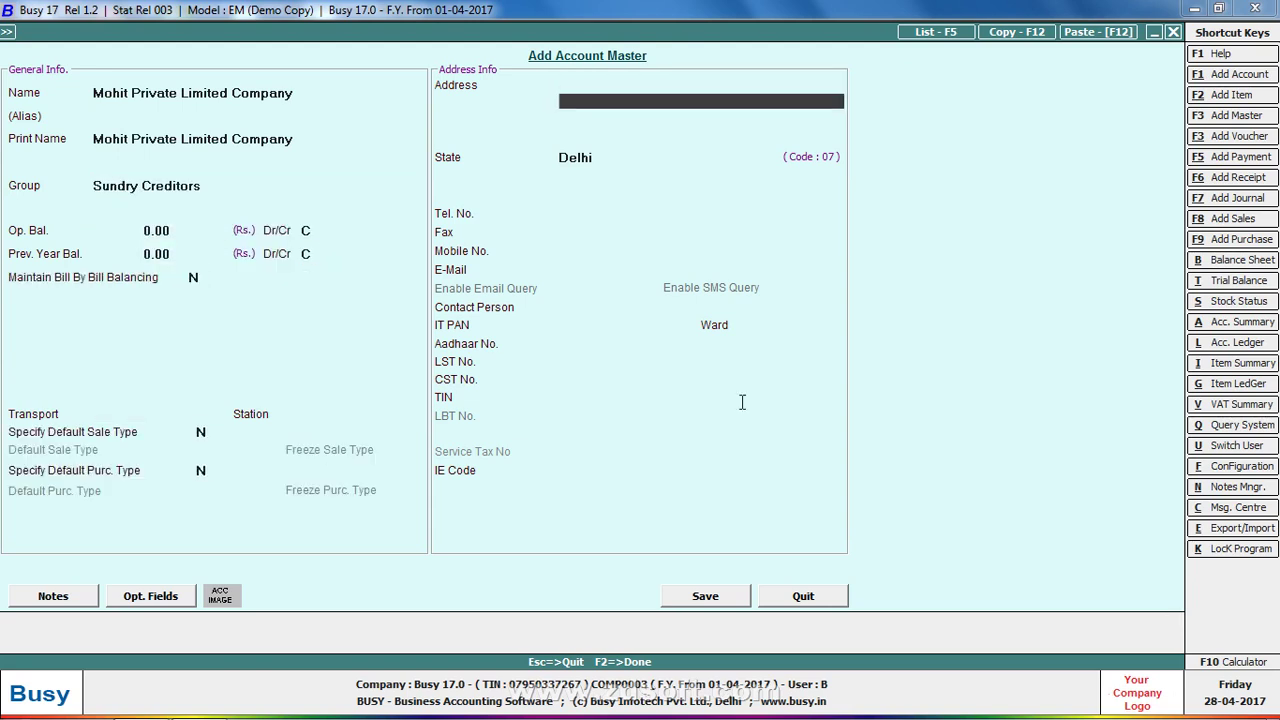
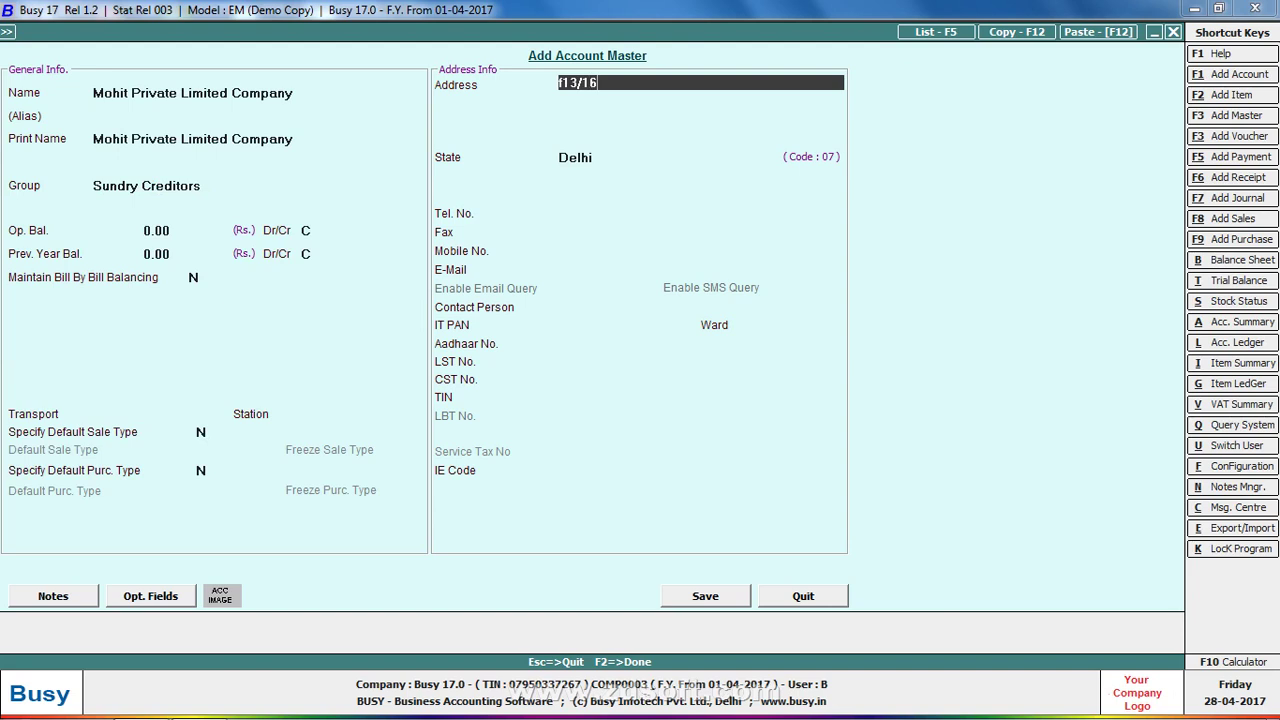
key(Return)
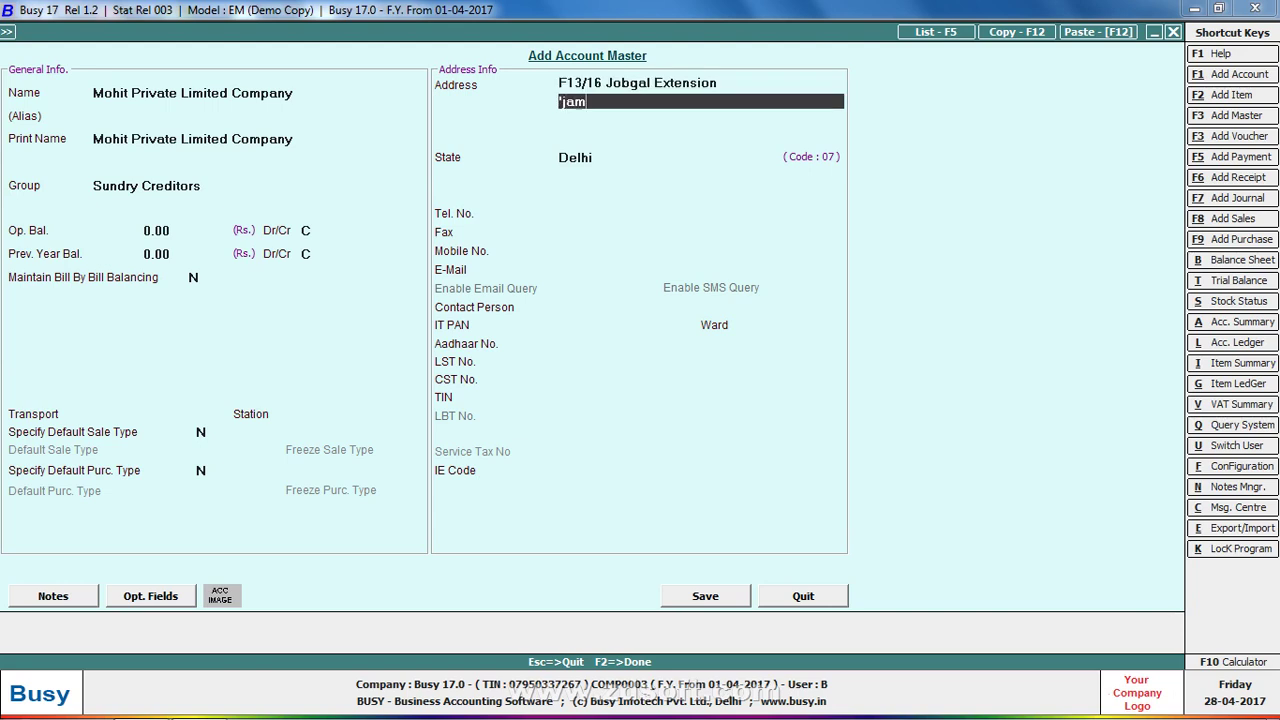
key(Return)
key(Return)
key(Return)
key(Return)
key(Return)
key(Return)
key(Return)
key(Return)
key(Return)
key(Return)
key(Return)
key(Return)
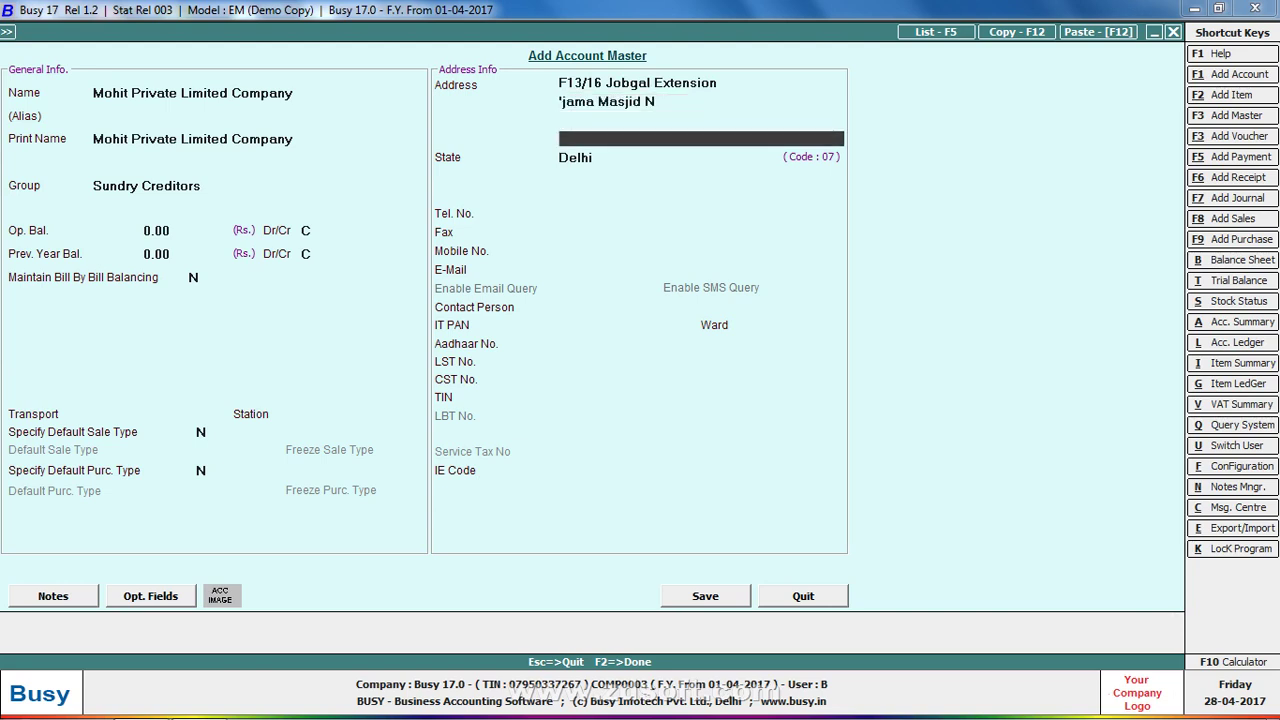
key(Return)
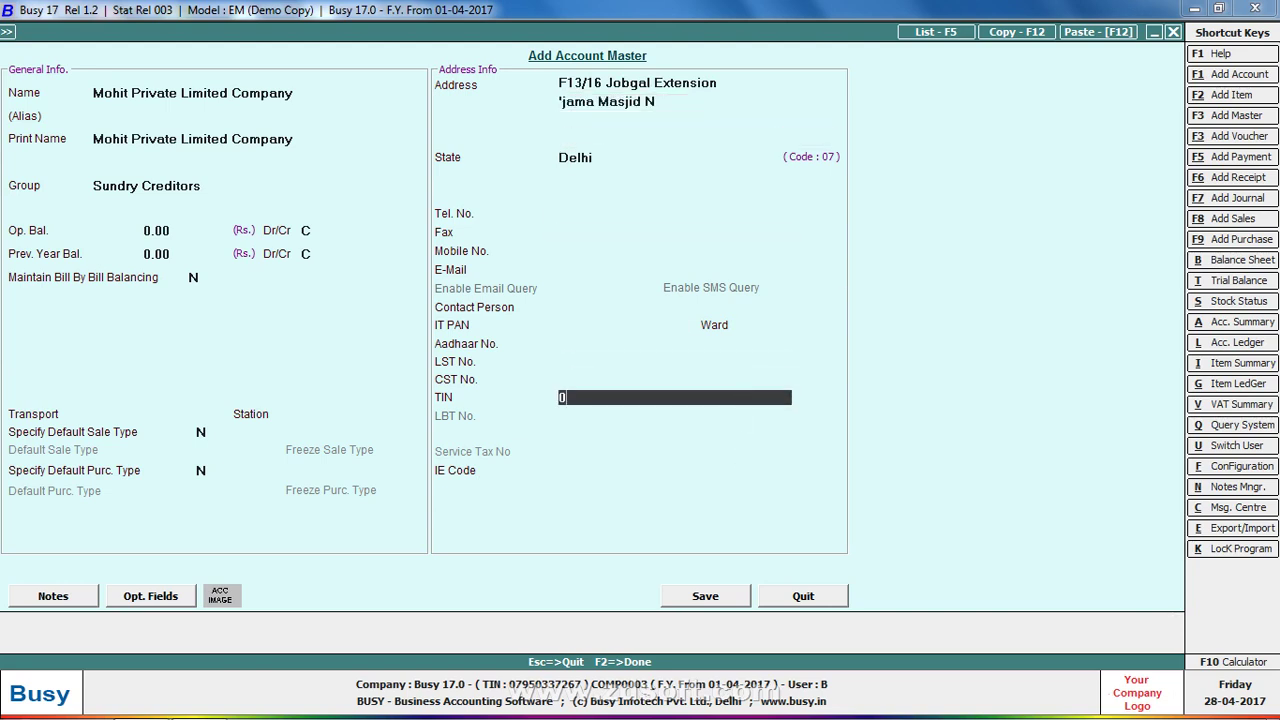
key(Return)
key(Return)
key(Return)
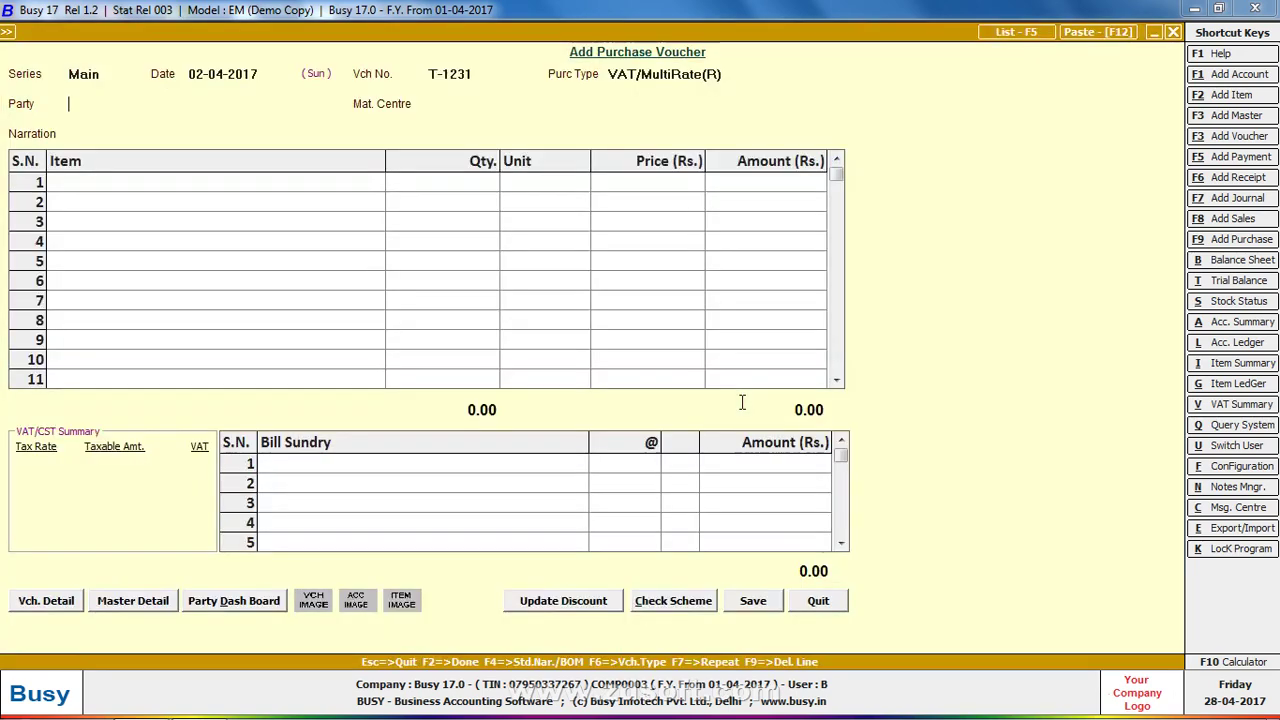
key(Return)
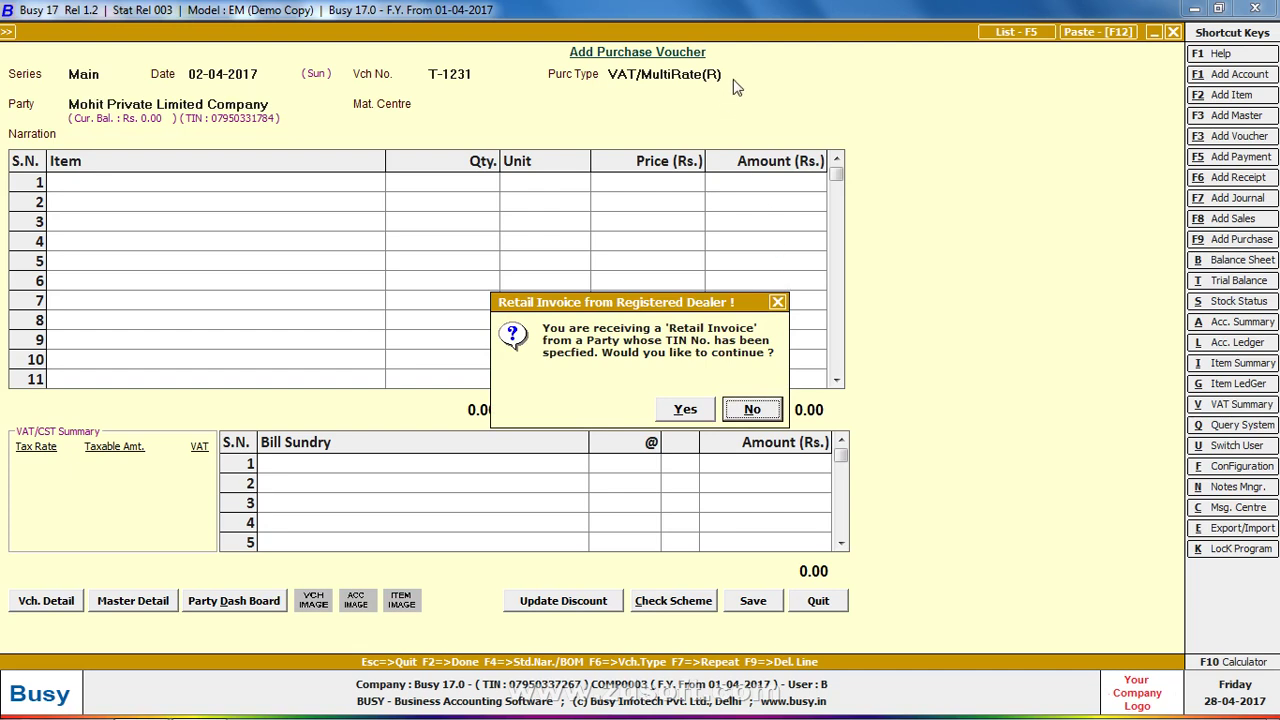
Change the purchase type to VAT/MultiRate(T), accept the material centre, and begin a new item
key(Return)
key(Return)
key(Return)
click(735, 77)
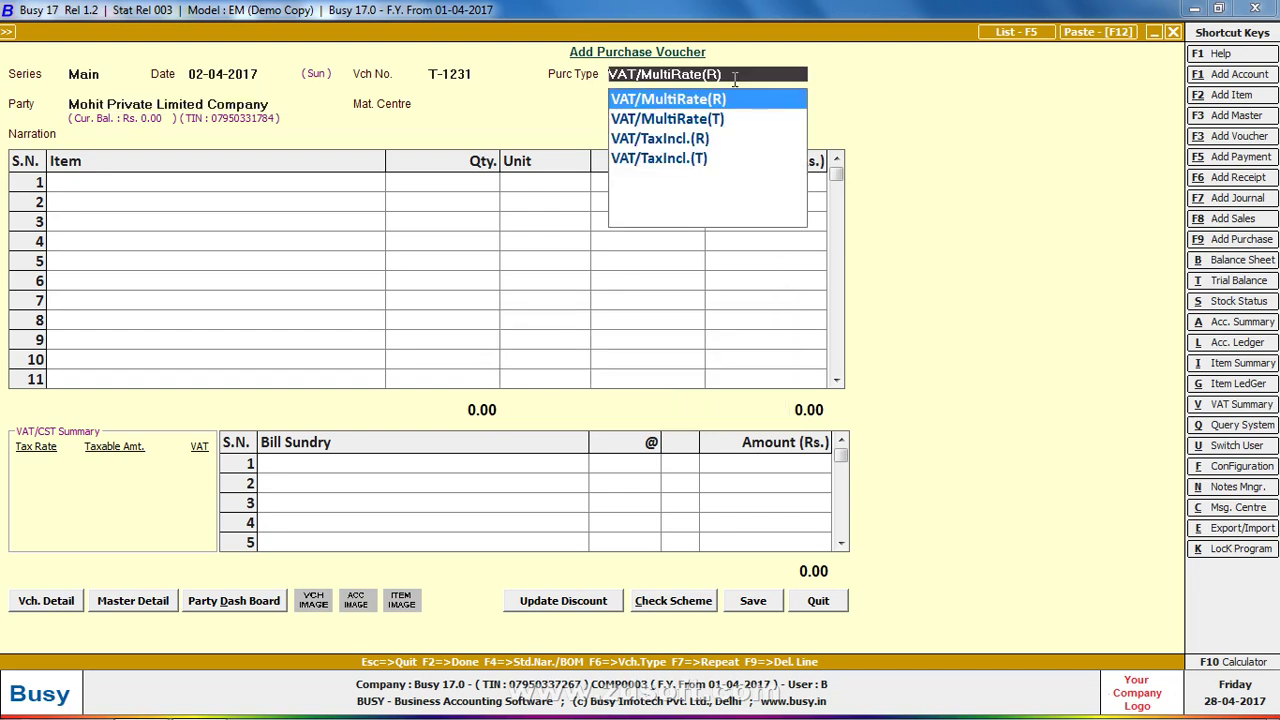
key(Down)
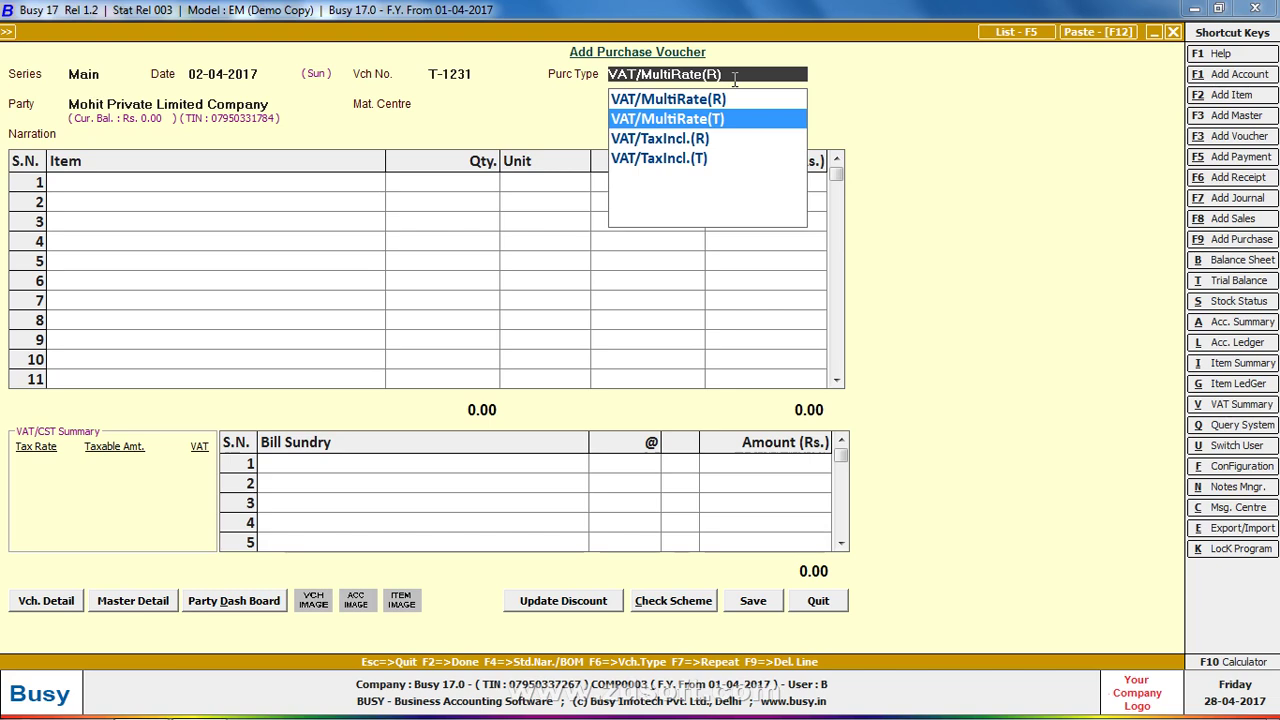
key(Up)
key(Down)
key(Return)
key(Return)
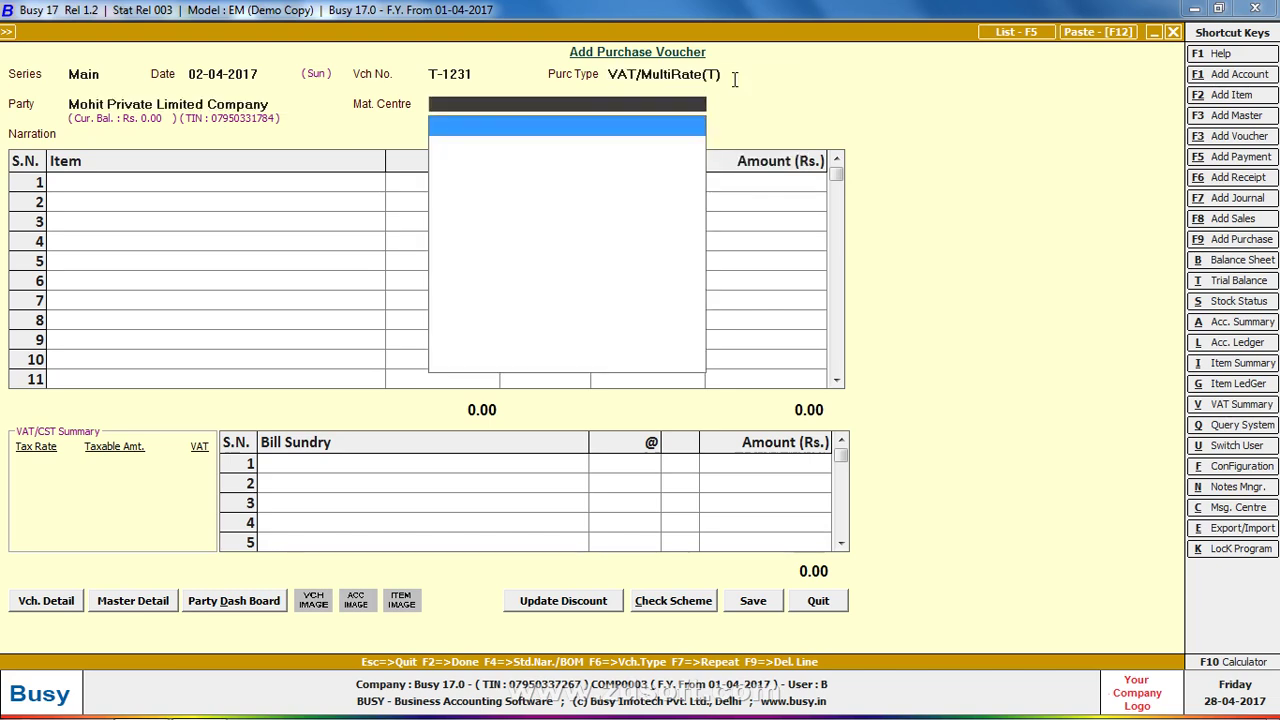
key(Return)
key(F3)
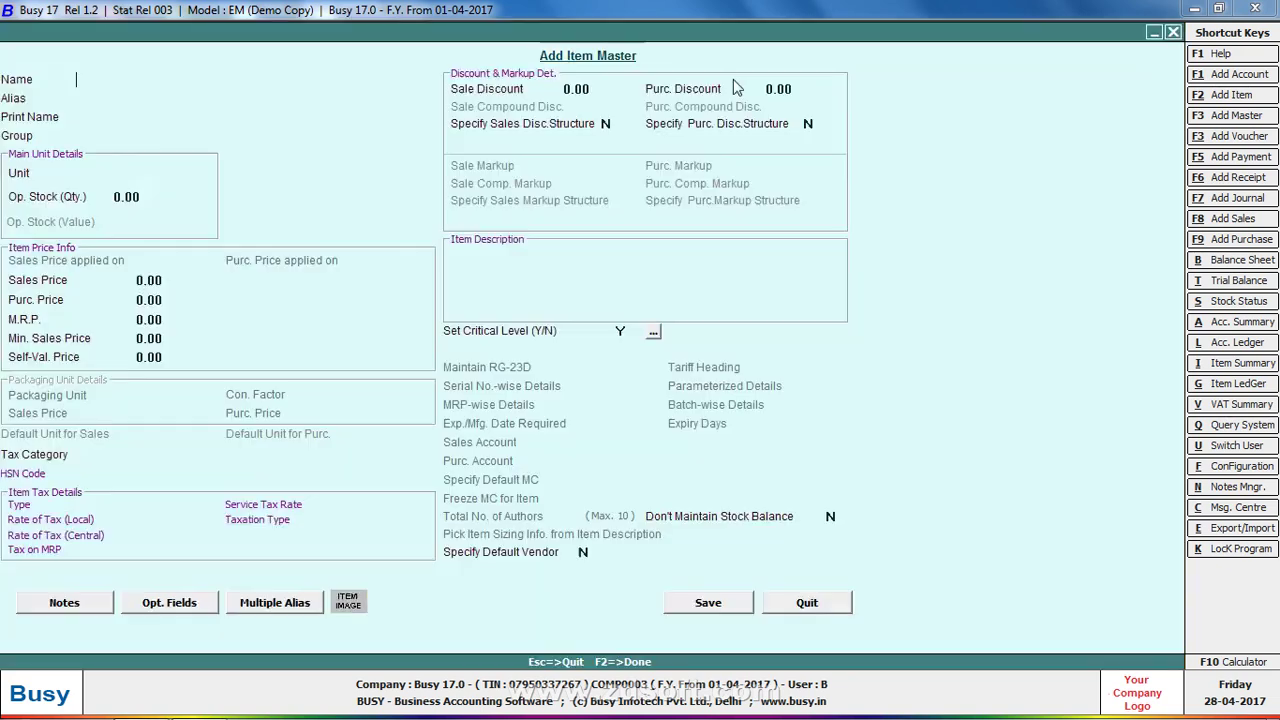
Name the new item 'Busy Version 17.0 Gst' in group General
text(bu)
key(BackSpace)
key(BackSpace)
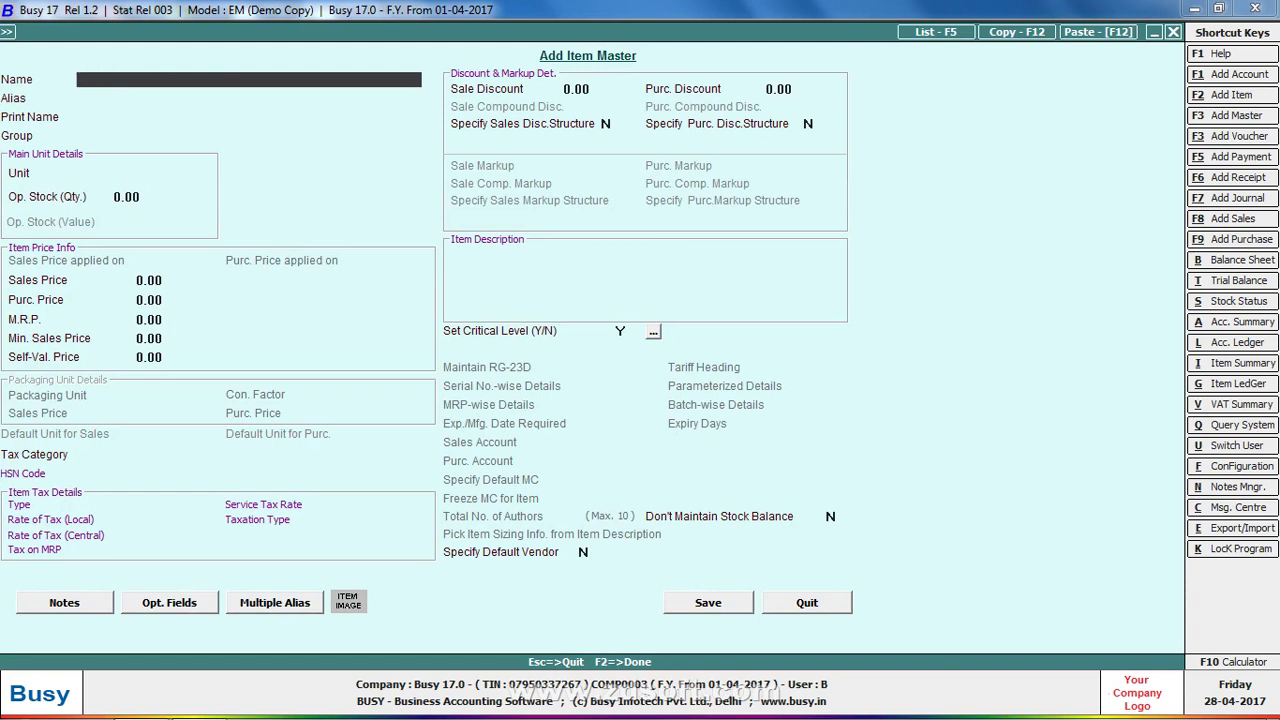
text(Busy Version 17.0)
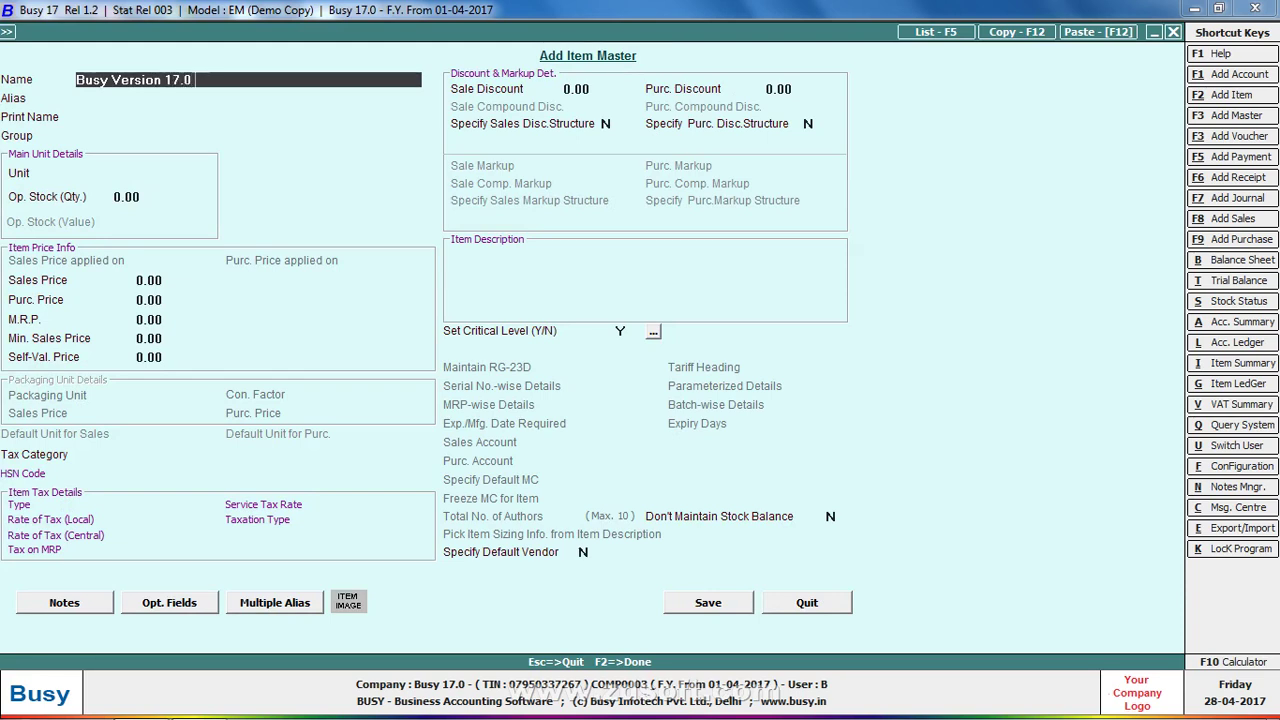
text( Gst)
key(Return)
key(Return)
key(Return)
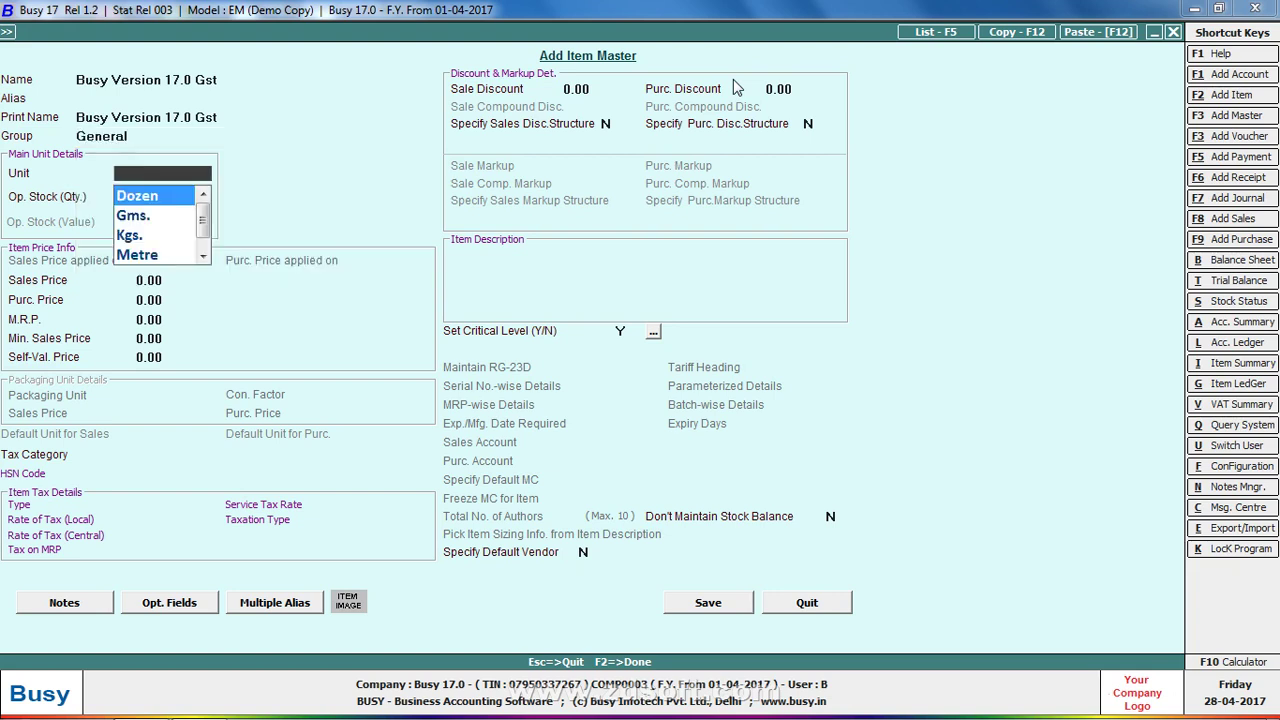
text(P)
key(Return)
key(Return)
Set unit Pcs., sales price 12,400, purchase price 11,500 and MRP 15,000
key(Return)
key(Up)
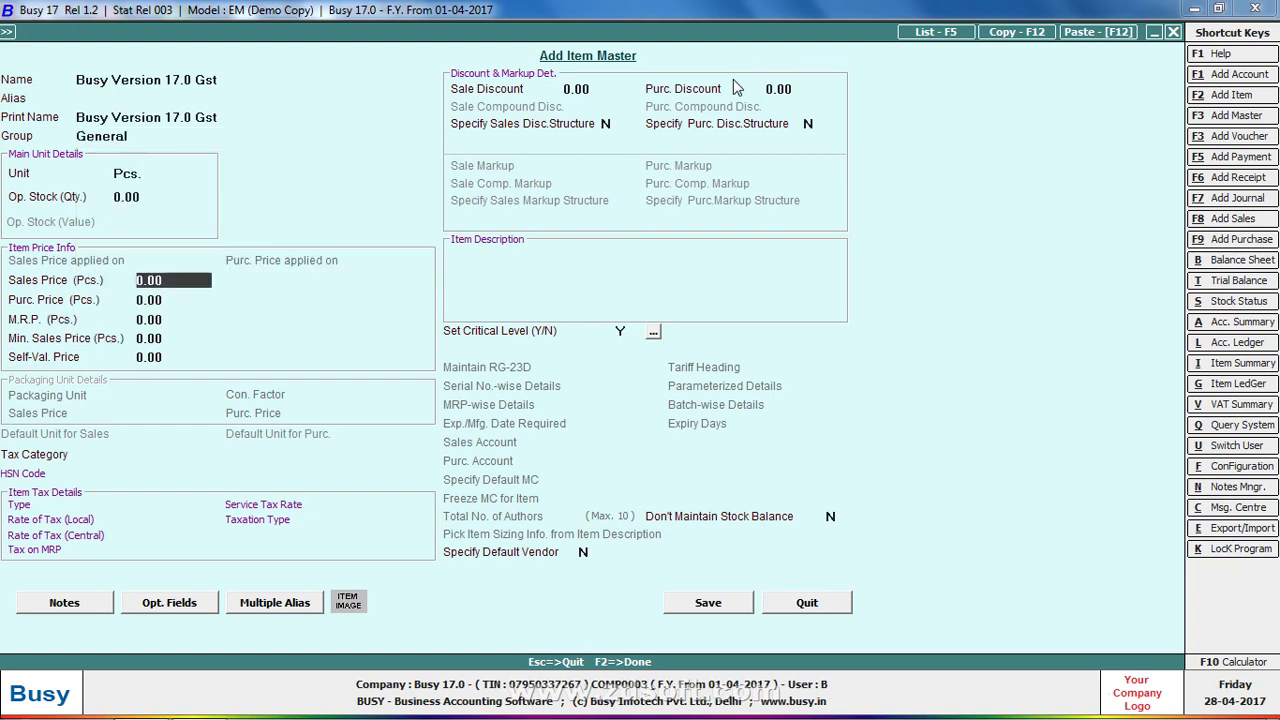
text(12,400)
key(Return)
text(11500)
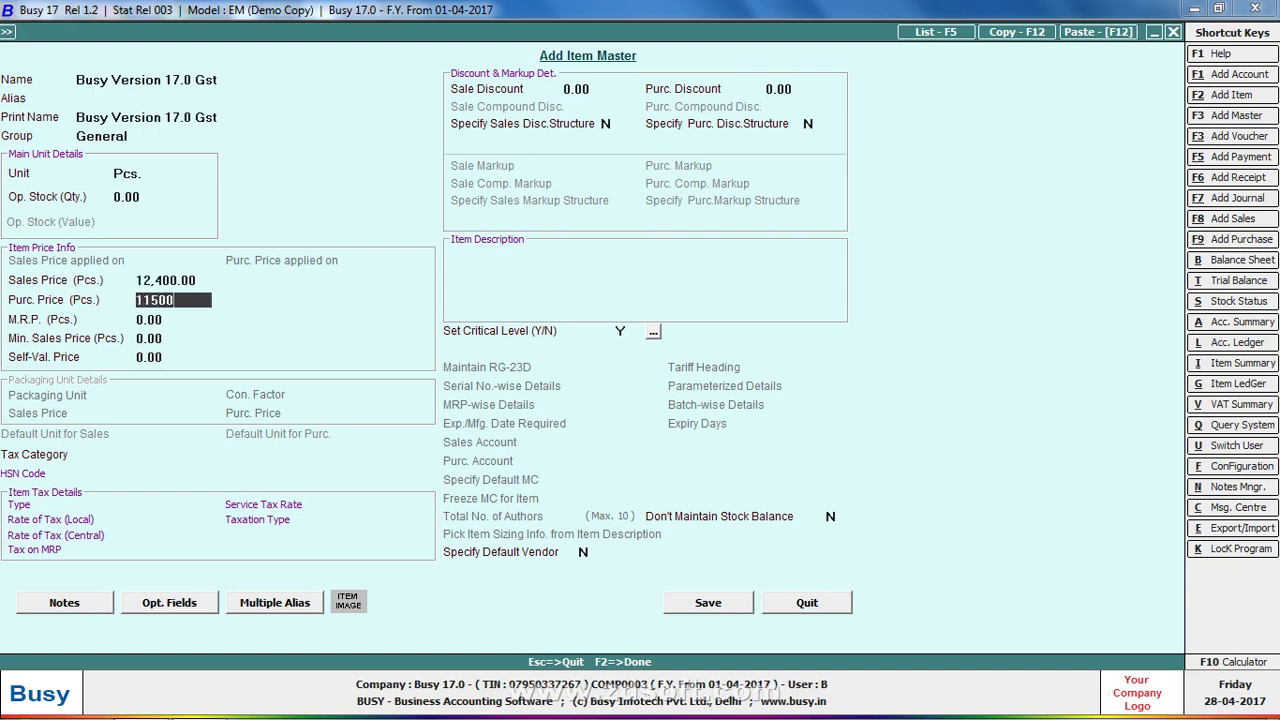
key(Return)
text(15)
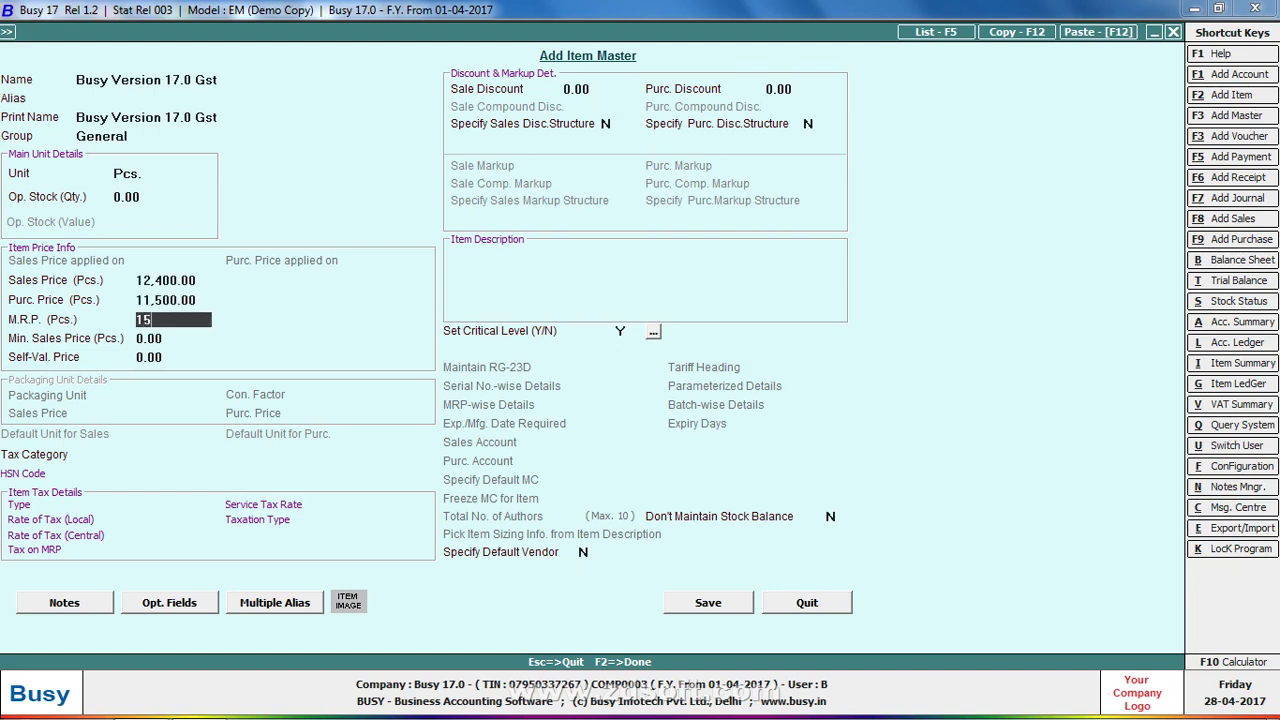
text(,000)
key(Return)
key(Return)
key(Return)
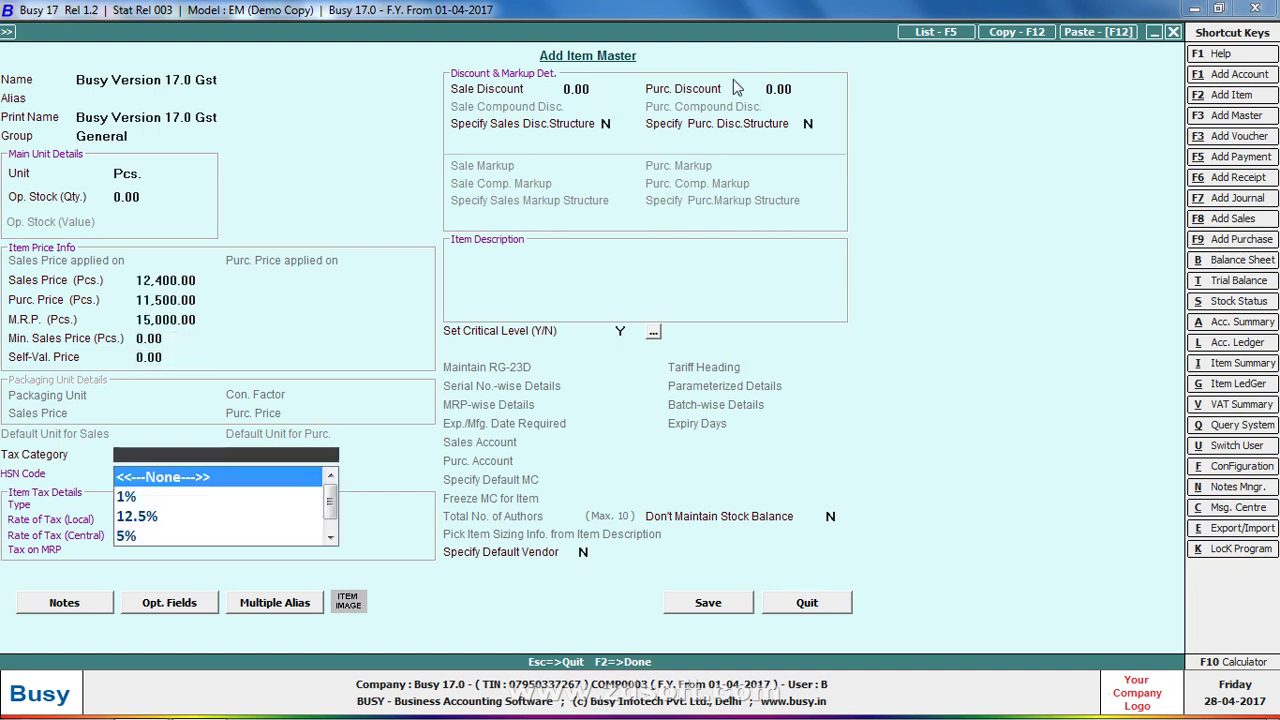
Choose the 5% tax category and open its details
key(Down)
key(Down)
key(Down)
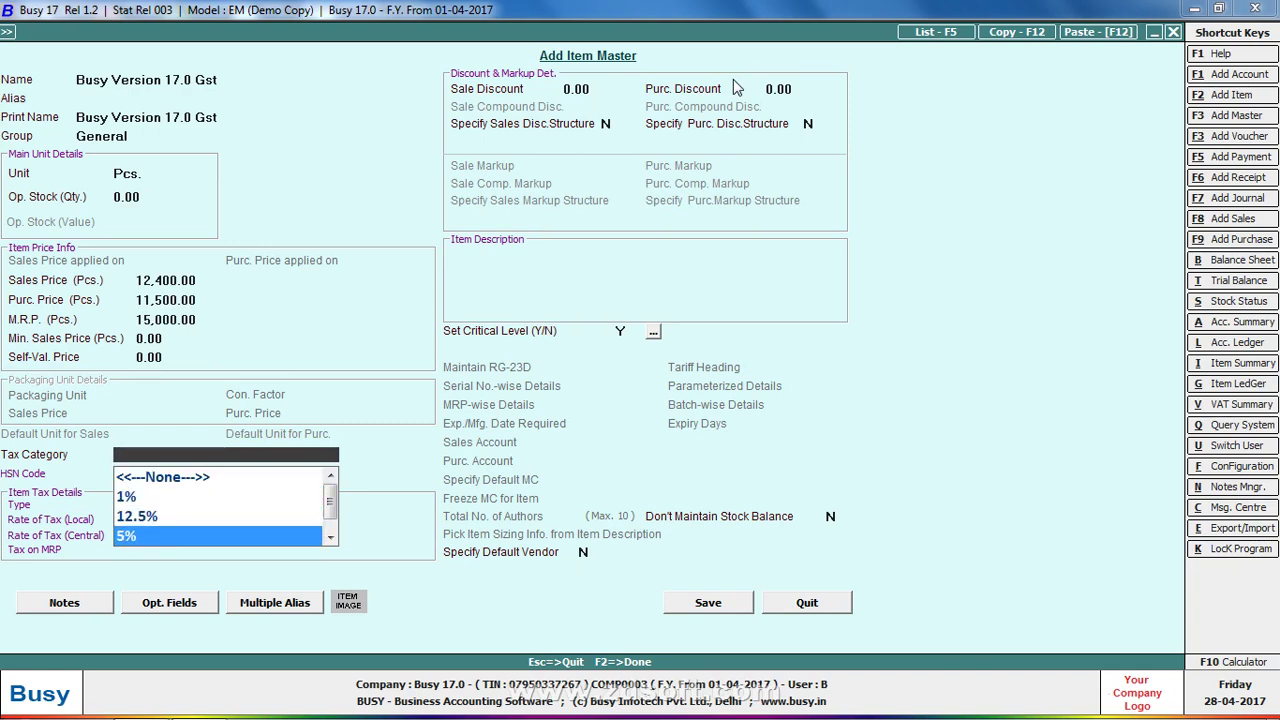
key(Return)
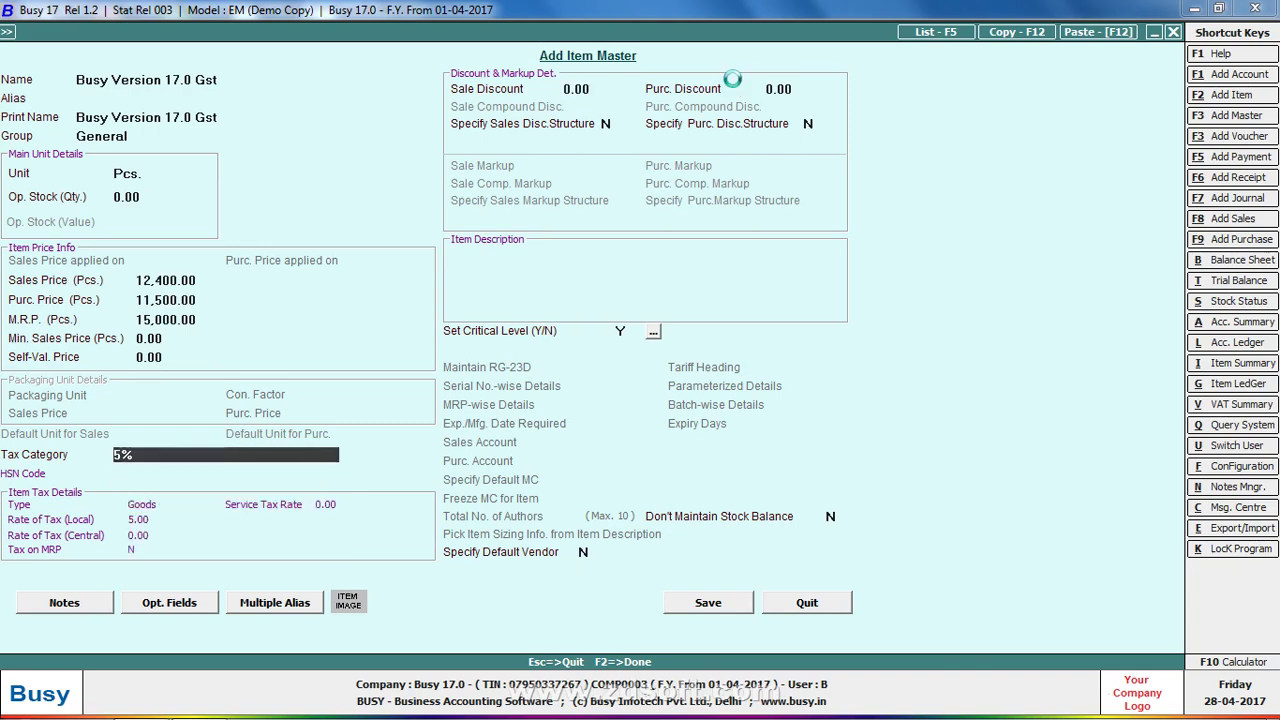
key(Return)
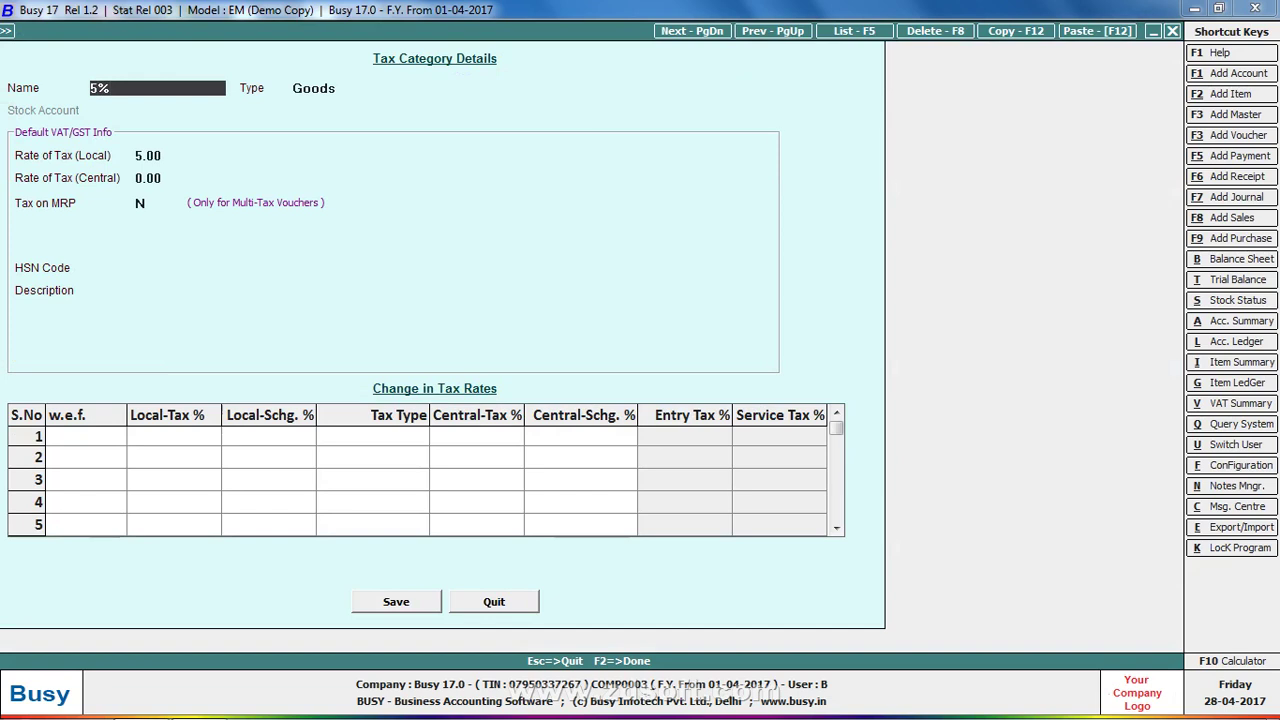
Rename the tax category to 5%(85122000) with HSN 85122000 and description 'Busy Accounting Software', and save it
text((85122000)
key(Return)
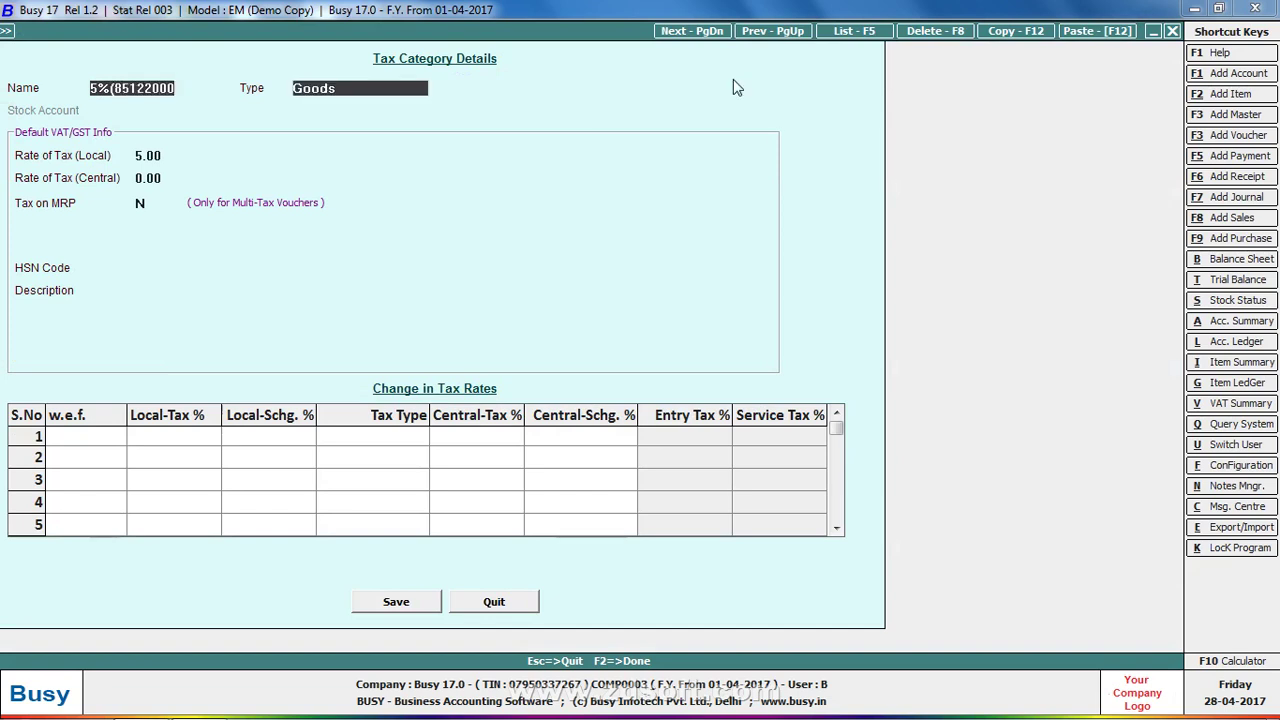
key(Return)
key(Return)
key(Return)
key(Return)
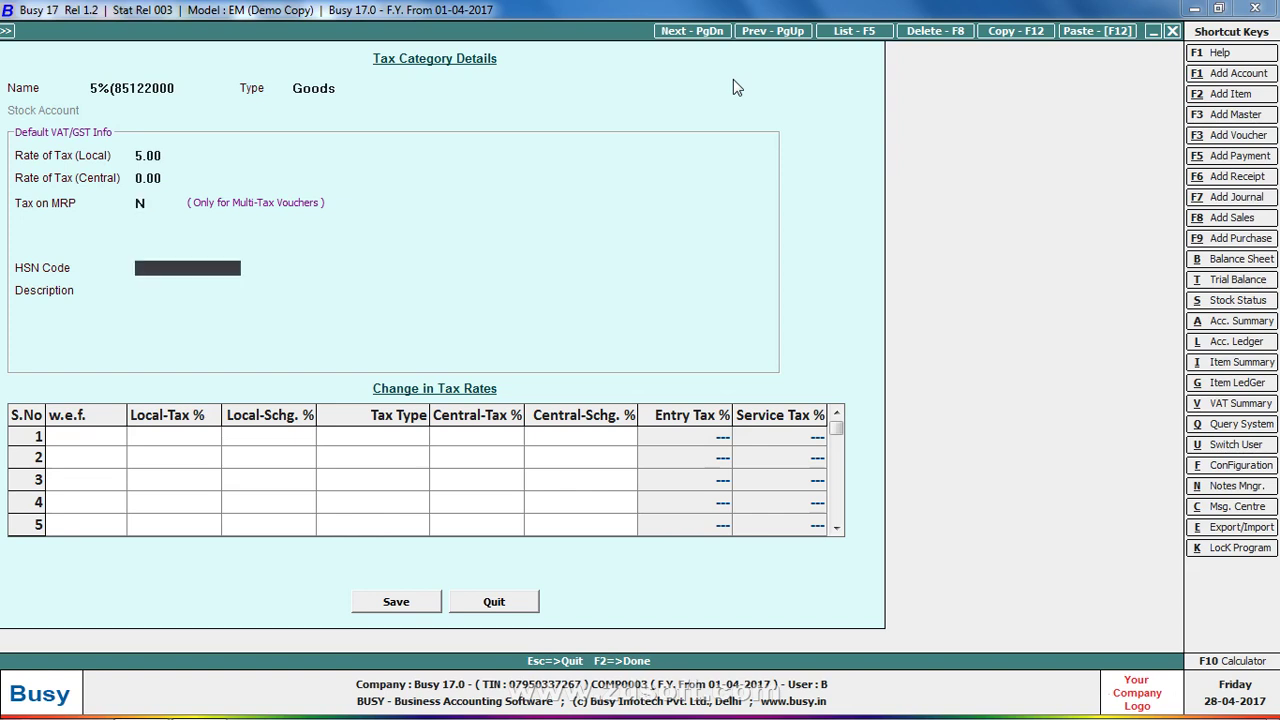
text(85122000))
key(Return)
text(bus)
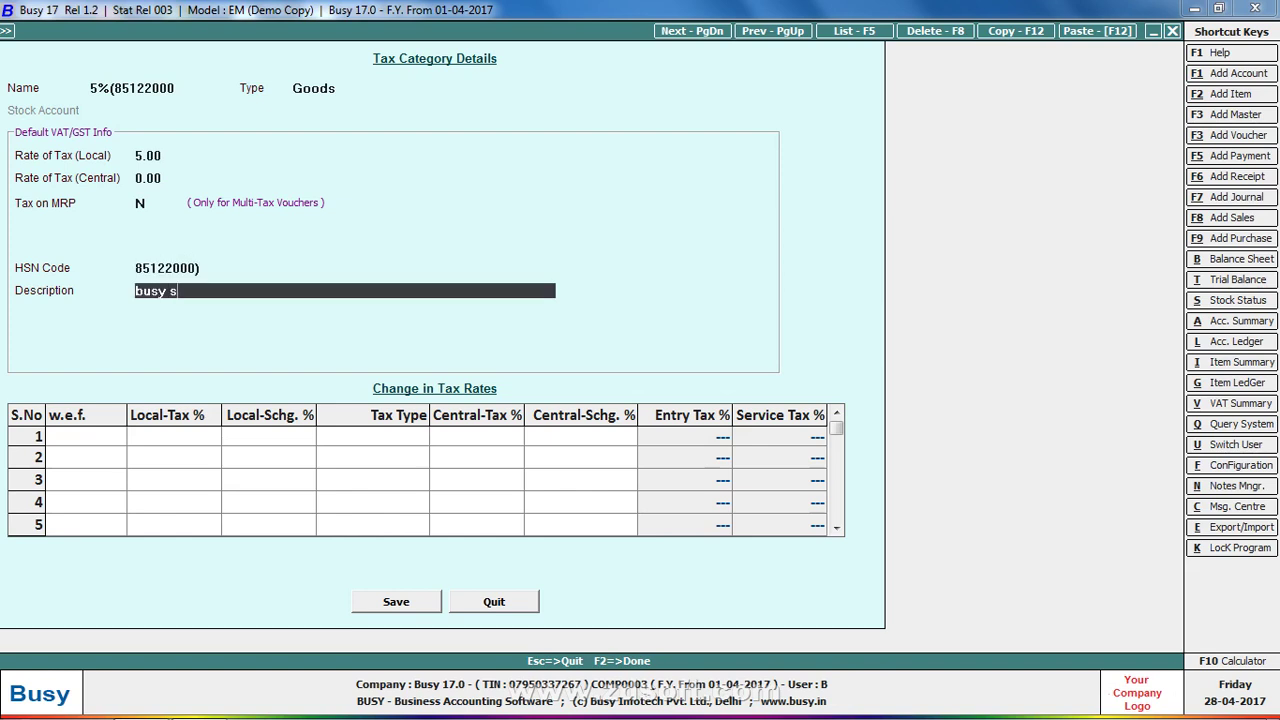
text(y accounting spof)
key(BackSpace)
text(oftware)
key(Return)
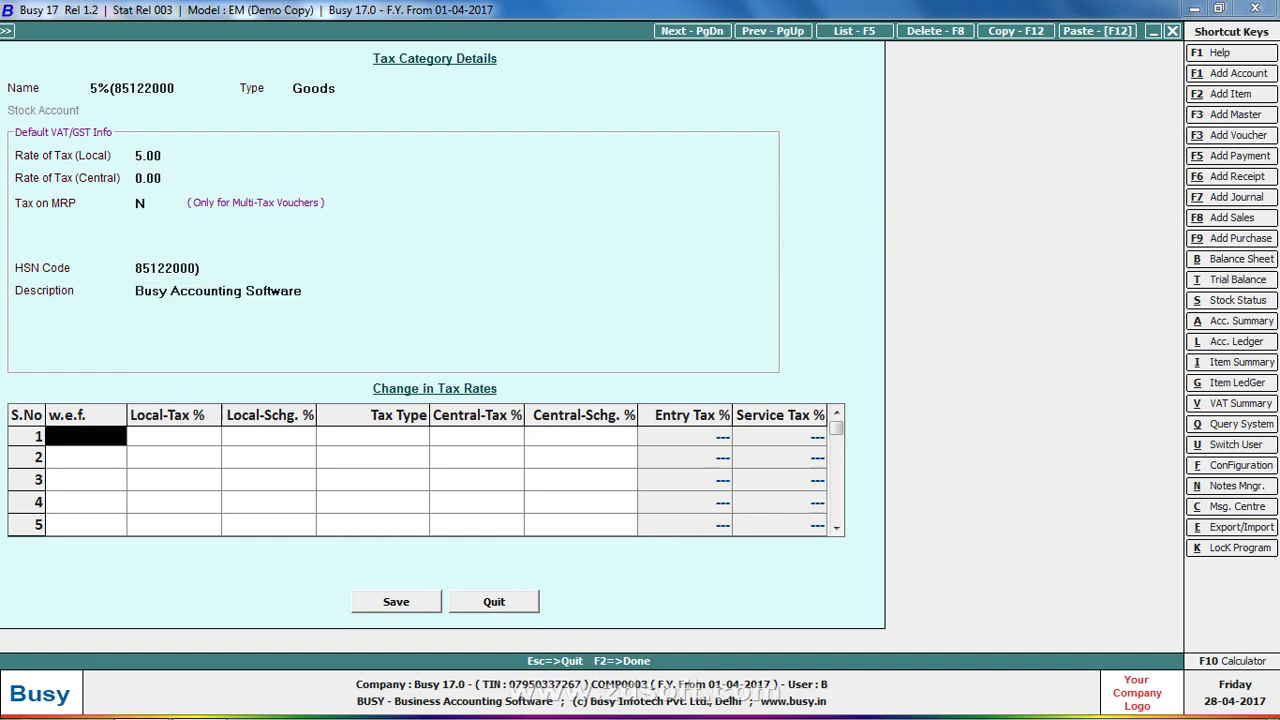
key(Return)
key(Return)
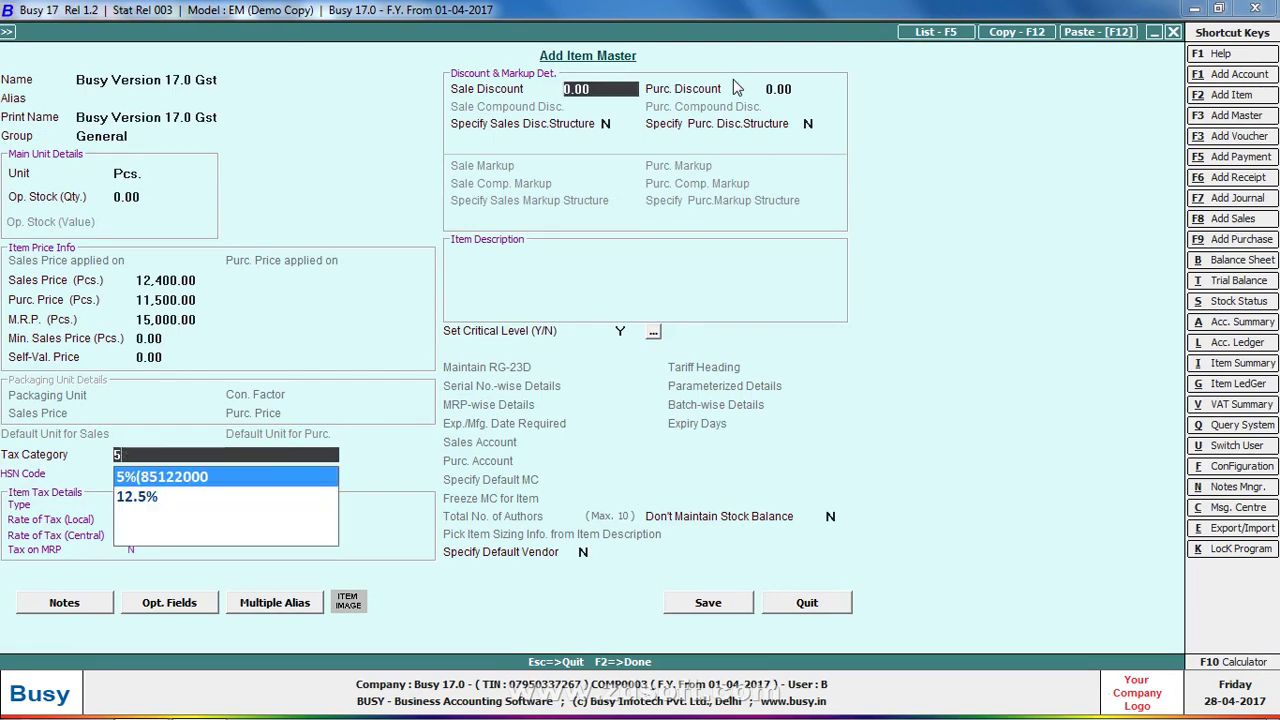
Apply the 5%(85122000) tax category to Busy Version 17.0 Gst and save the item
key(Return)
key(ctrl+Return)
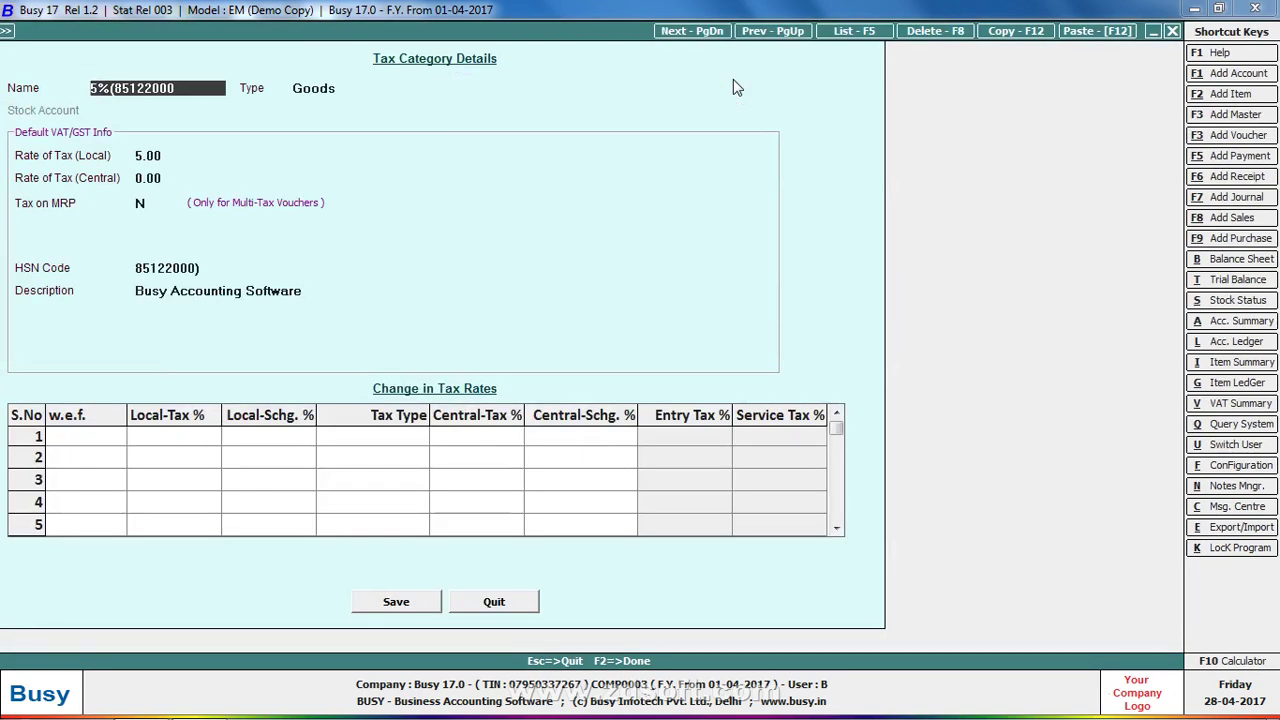
key(Escape)
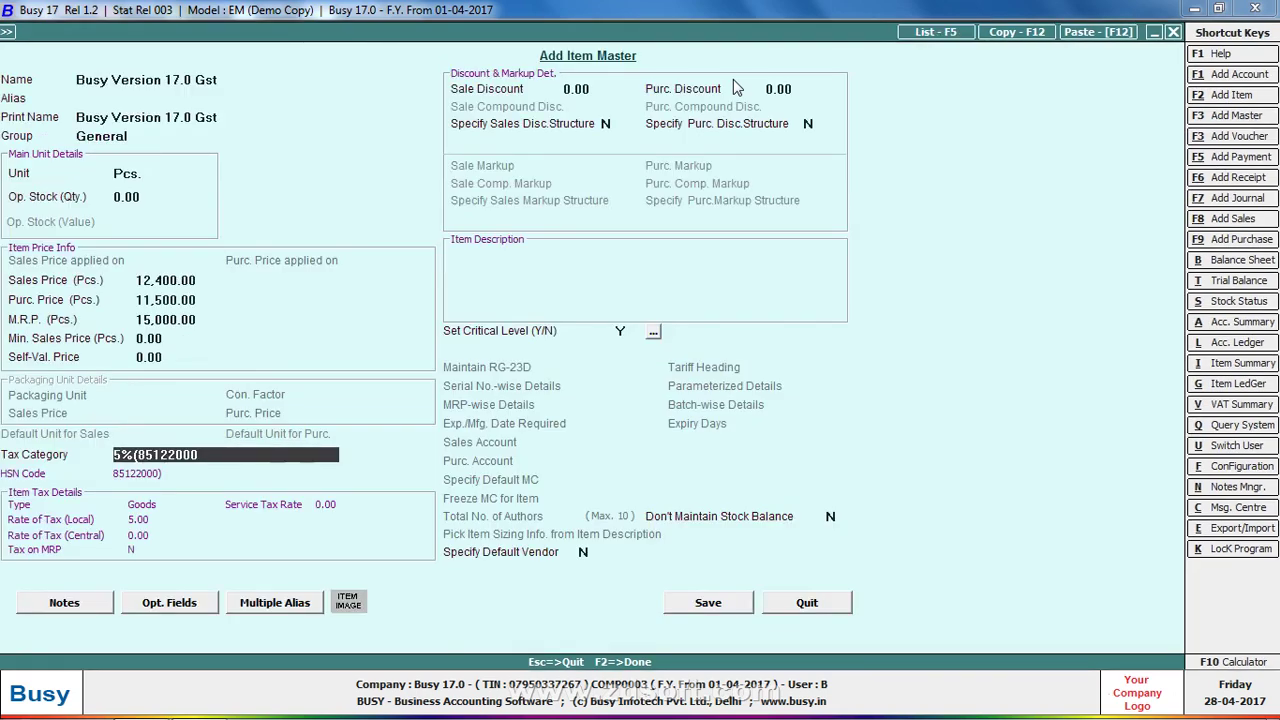
key(Return)
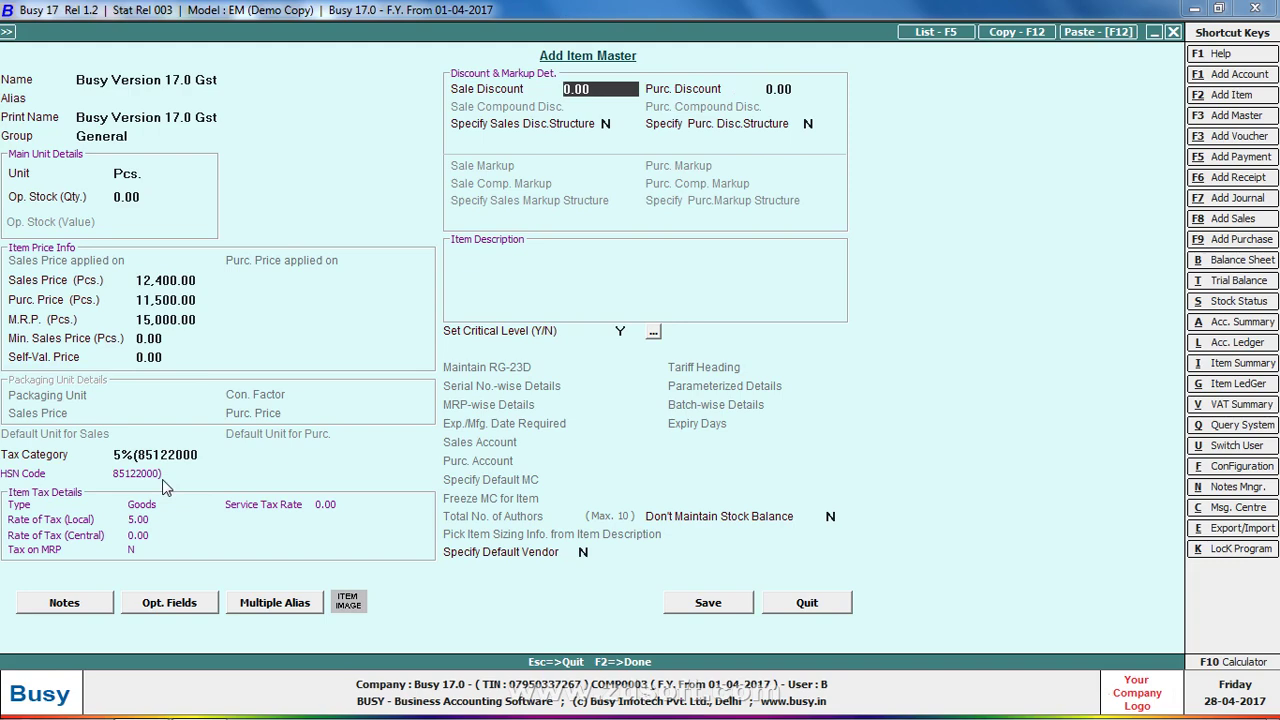
click(709, 604)
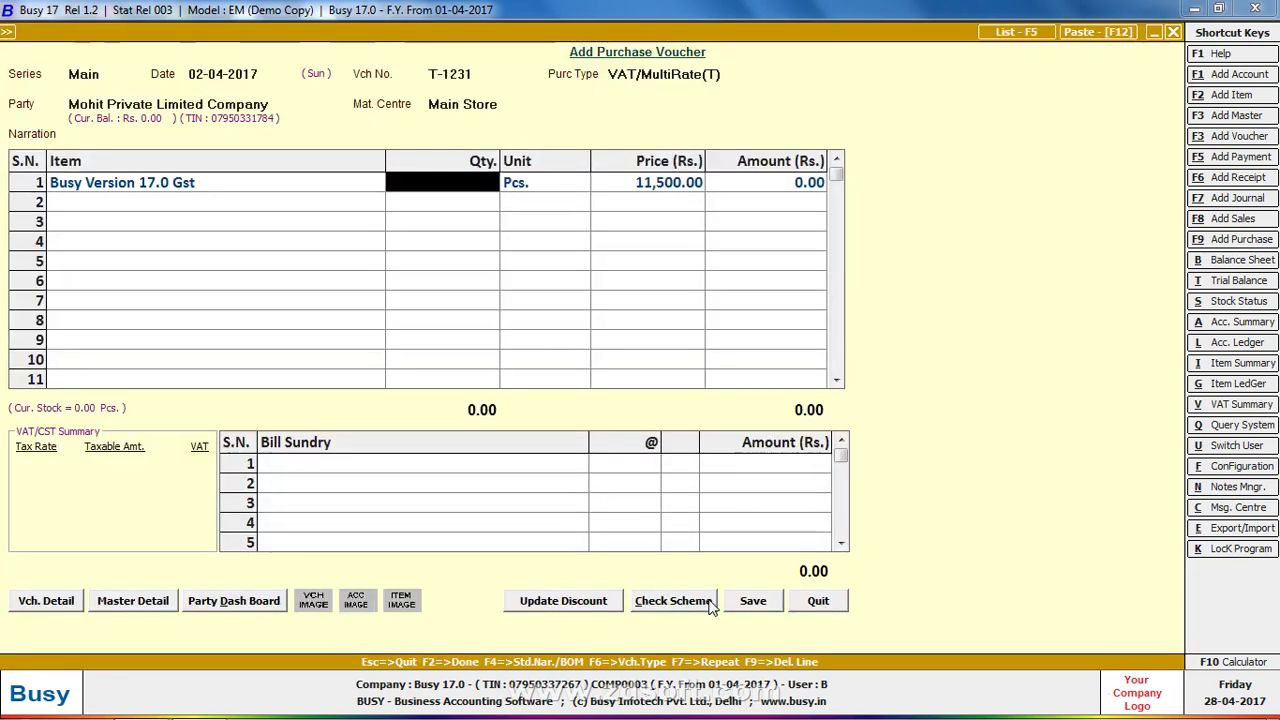
Enter quantity 100 on line 1, totalling 11,50,000.00, and move on to line 2
text(100)
key(Return)
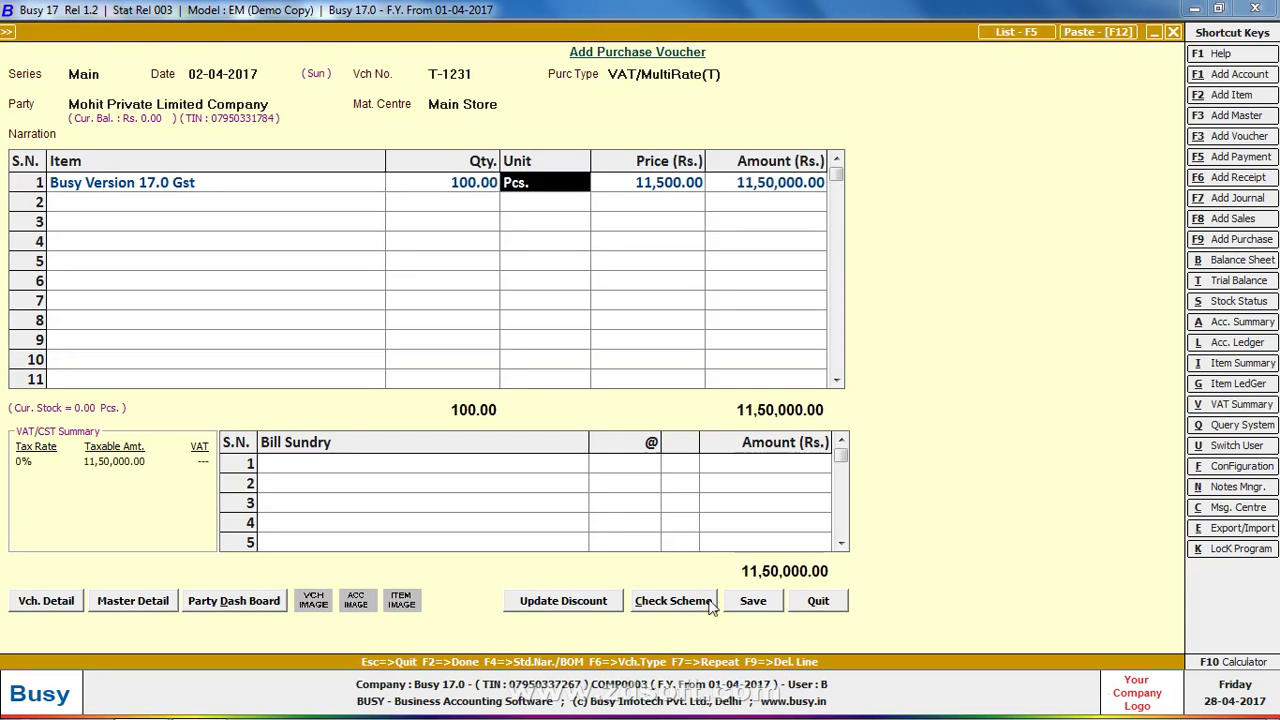
key(Return)
key(Return)
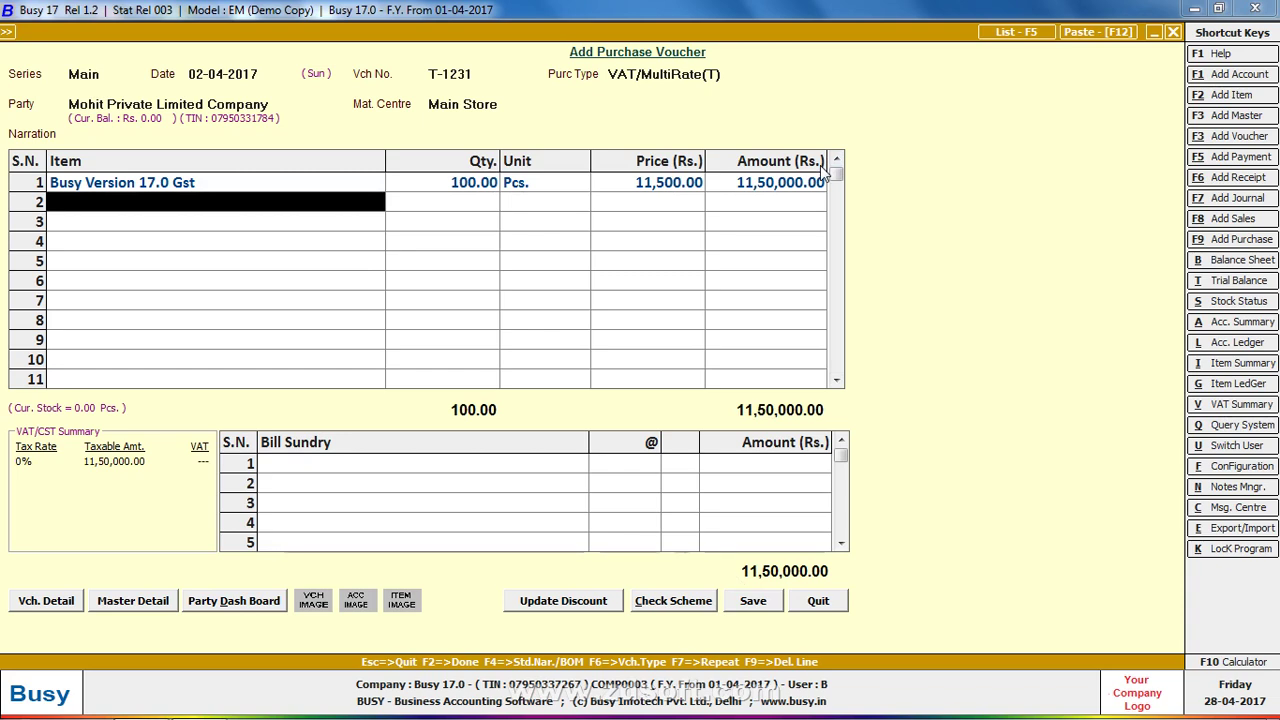
key(alt+F2)
Name the new item Busy Server 4.5 Version' in group General with unit Pcs
text(busy)
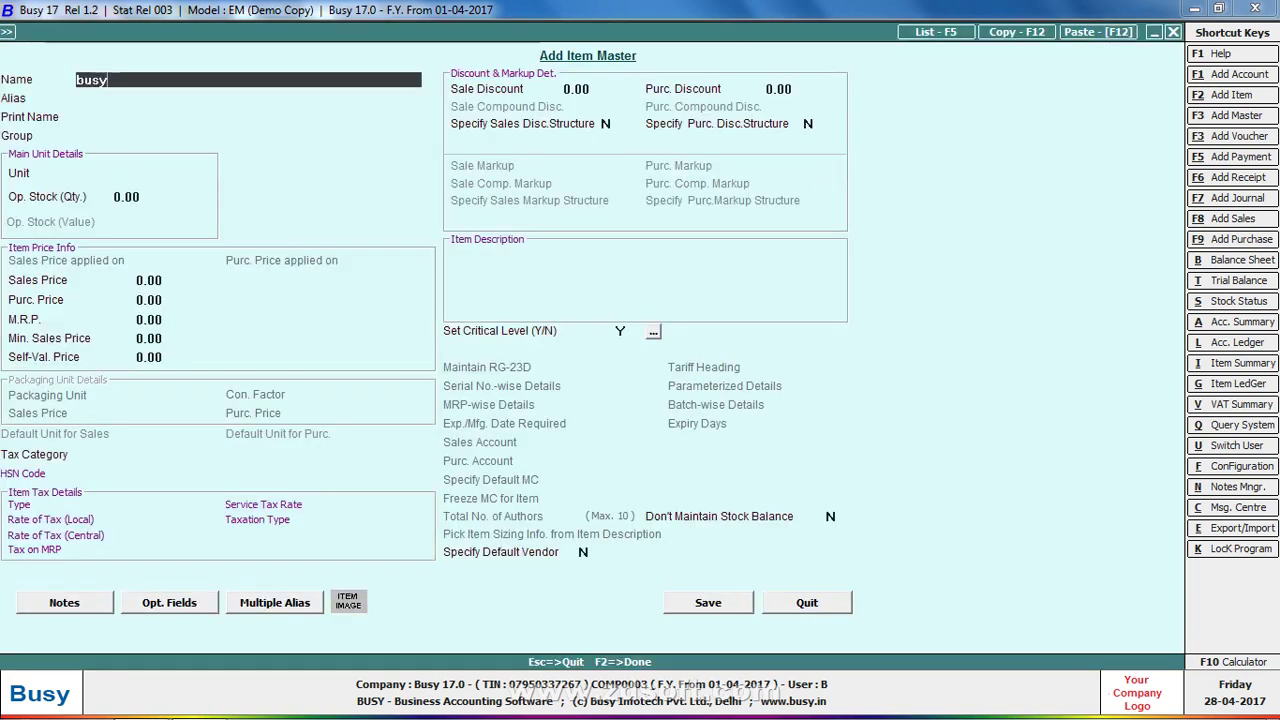
text( server)
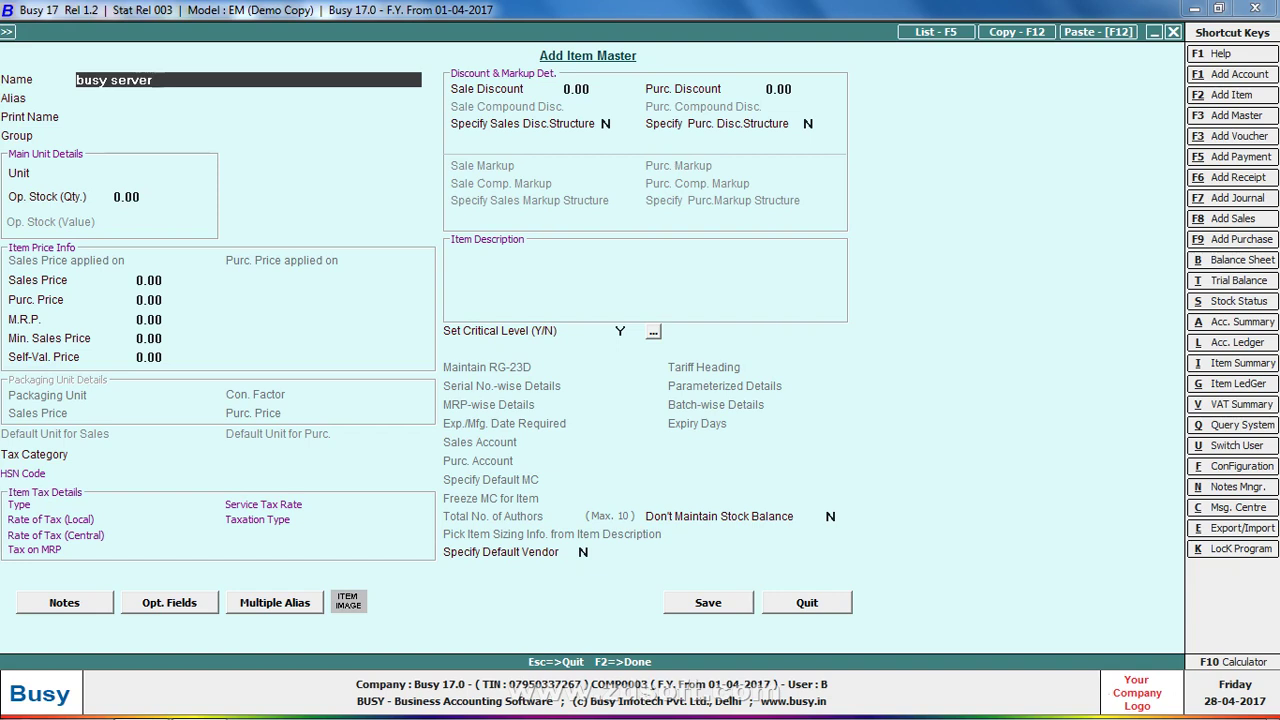
text( 17.)
key(BackSpace)
key(BackSpace)
key(BackSpace)
text(4.5 version')
key(Return)
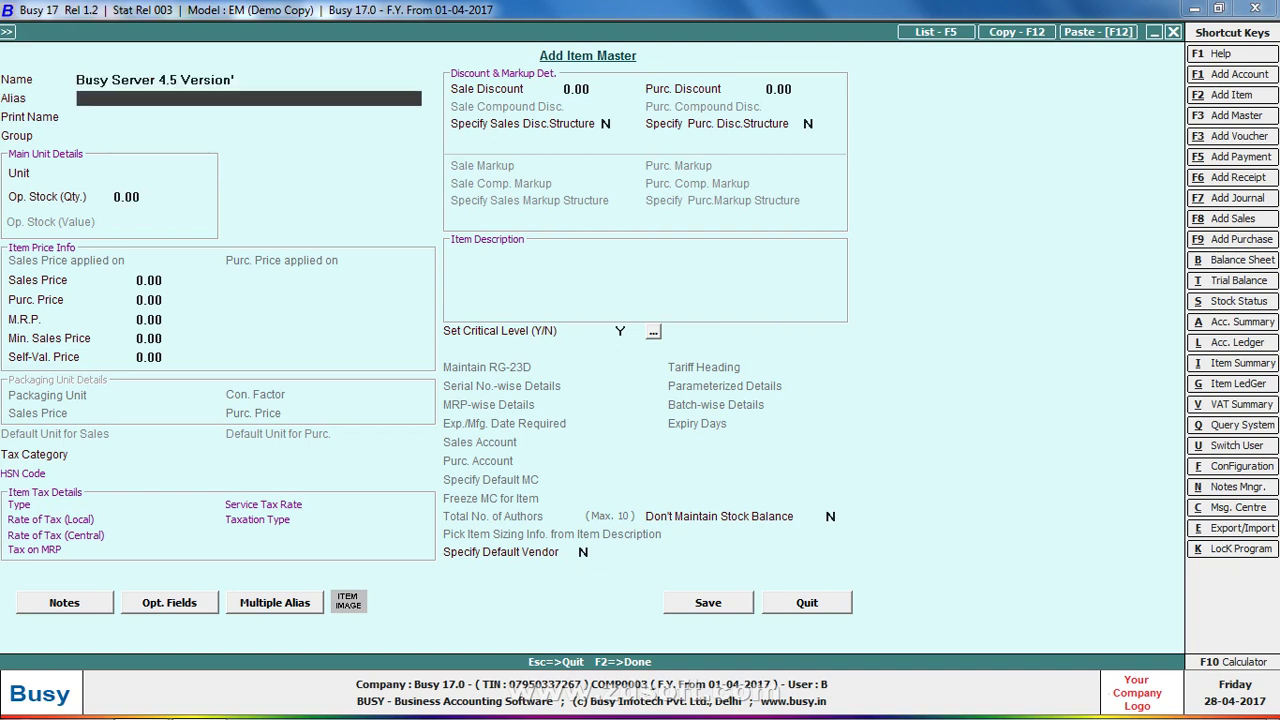
key(Return)
key(Return)
text(p)
key(Return)
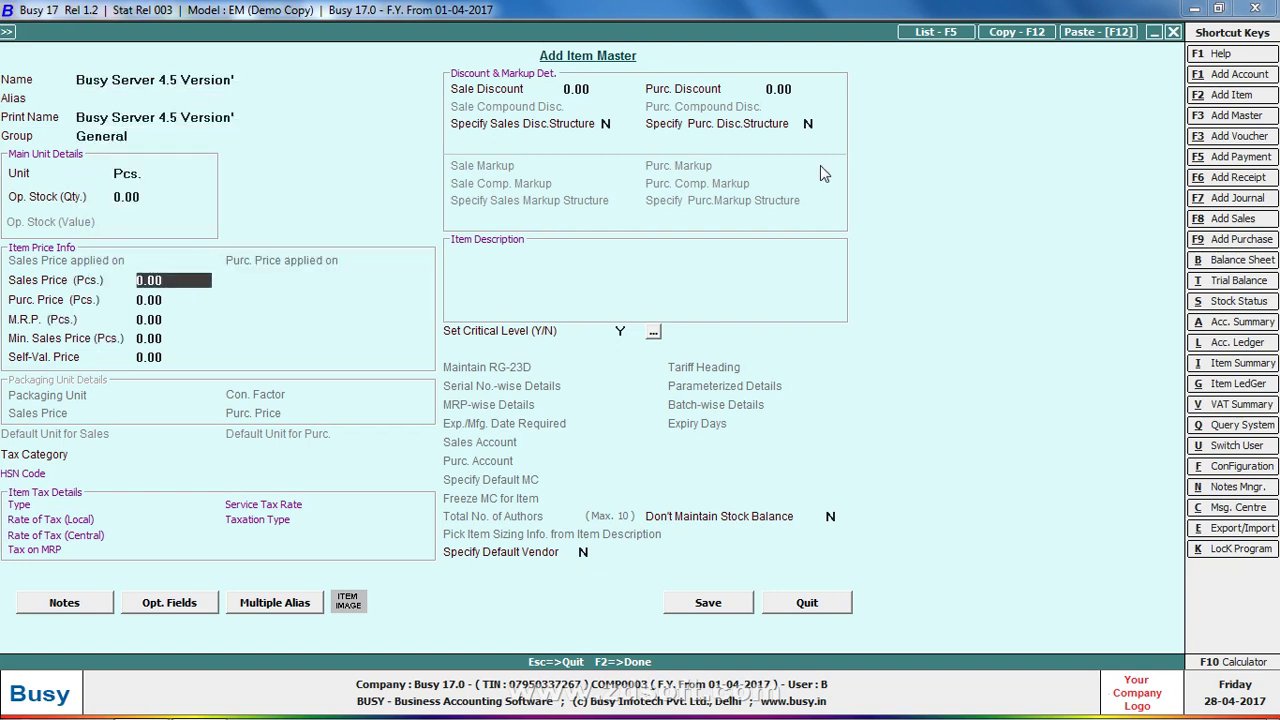
Set prices 12,000 sales, 10,000 purchase, 15,000 M.R.P., and choose 12.5% tax for editing
key(Return)
key(Up)
text(12000)
key(Return)
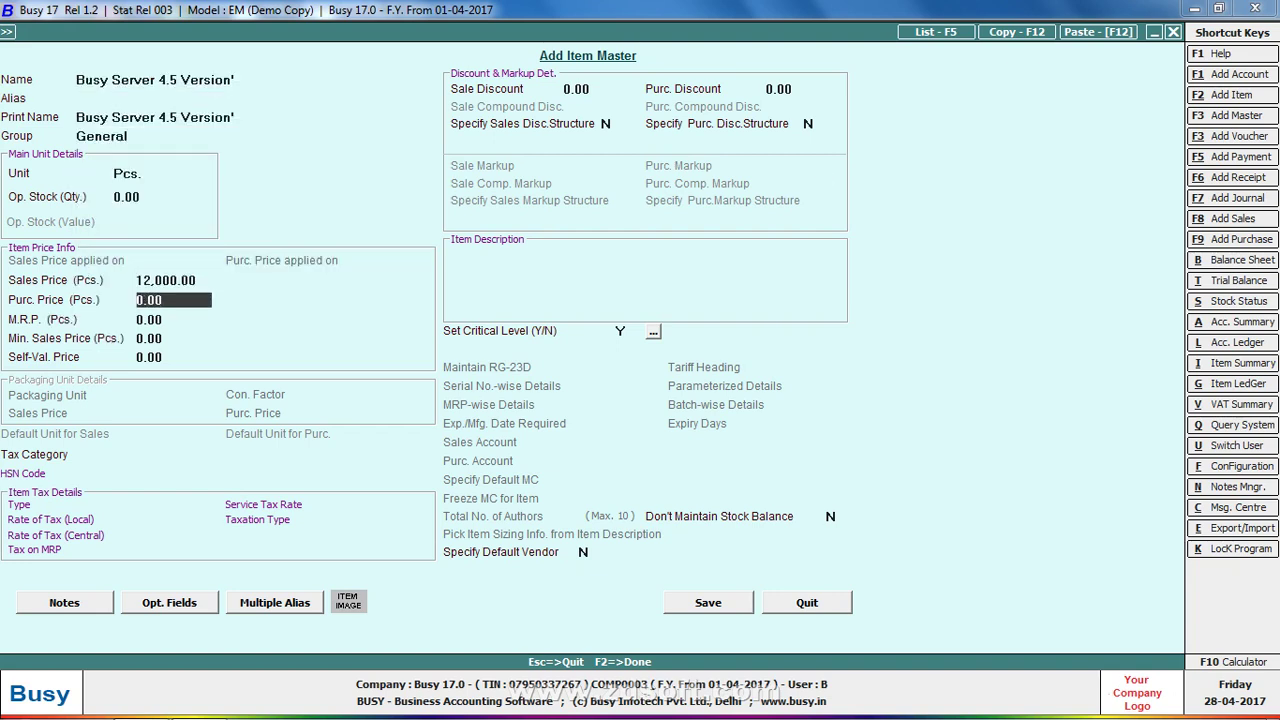
text(150)
key(BackSpace)
text(0000)
key(Return)
text(1)
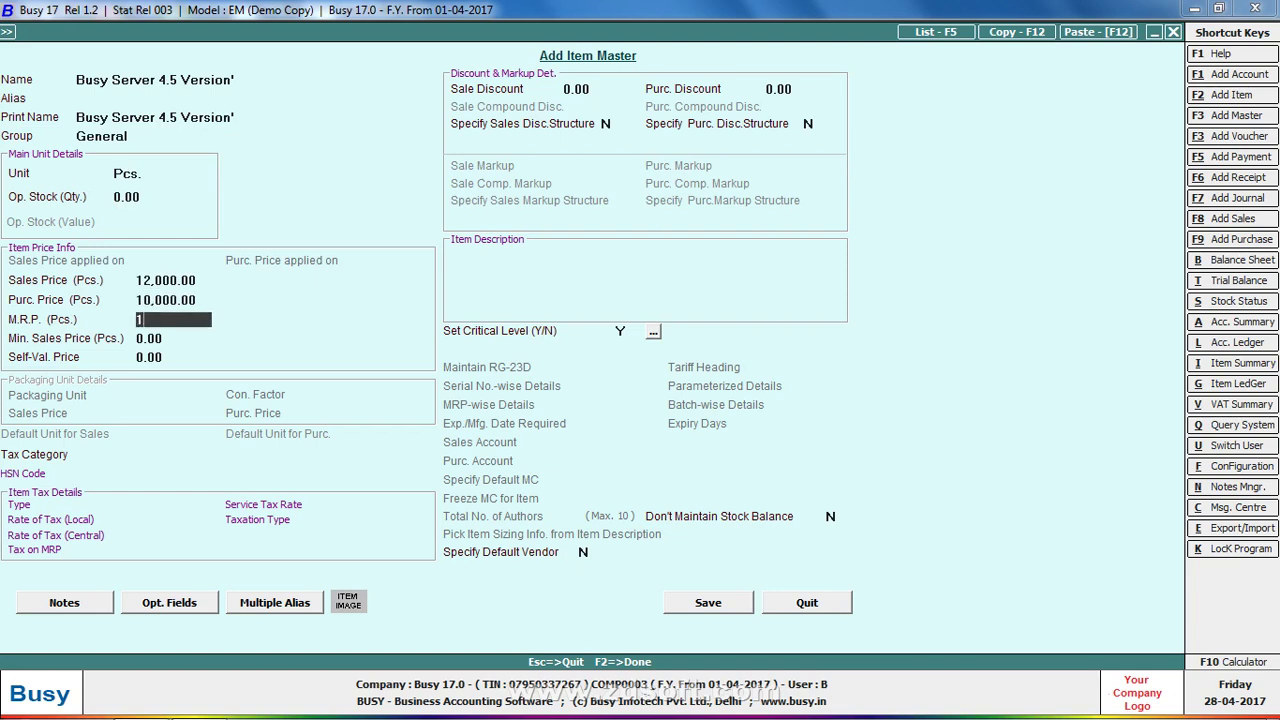
text(5,000)
key(Return)
key(Return)
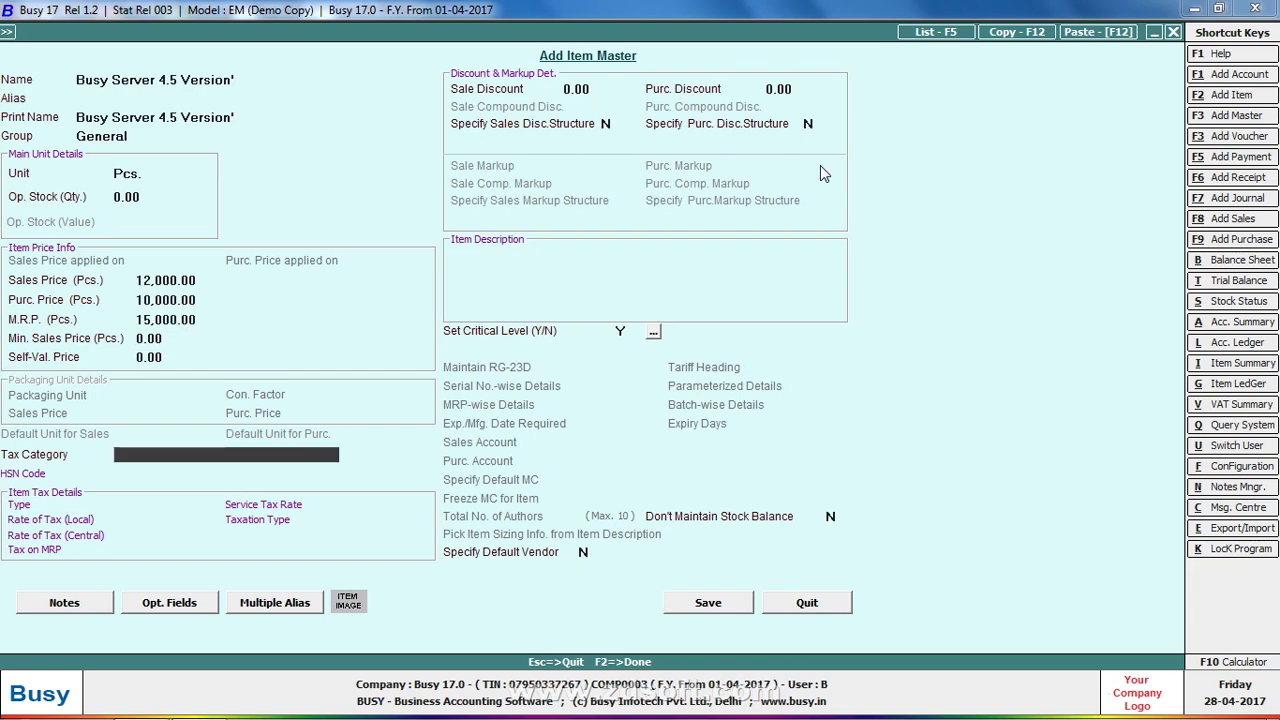
key(Down)
key(Down)
key(Up)
key(Return)
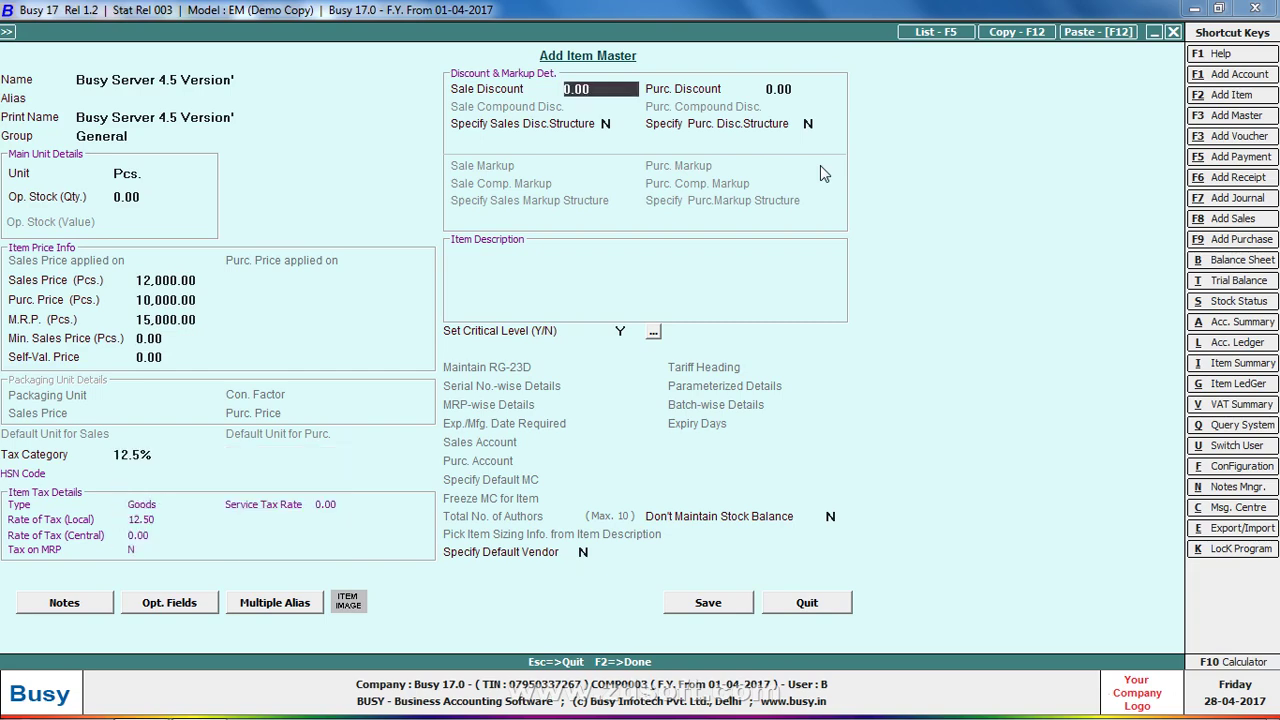
key(ctrl+Return)
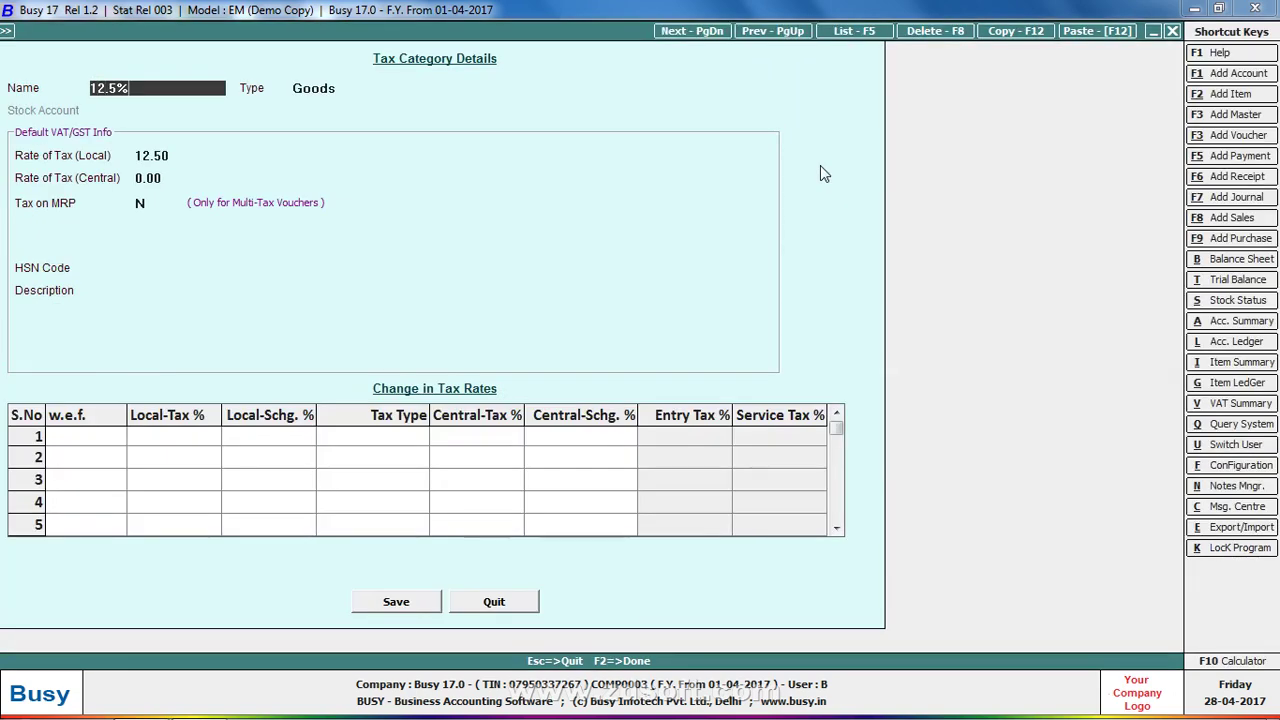
Rename the 12.5% tax category to 12.5%(85123000) with HSN code 85123000 and save it
text((85123000)
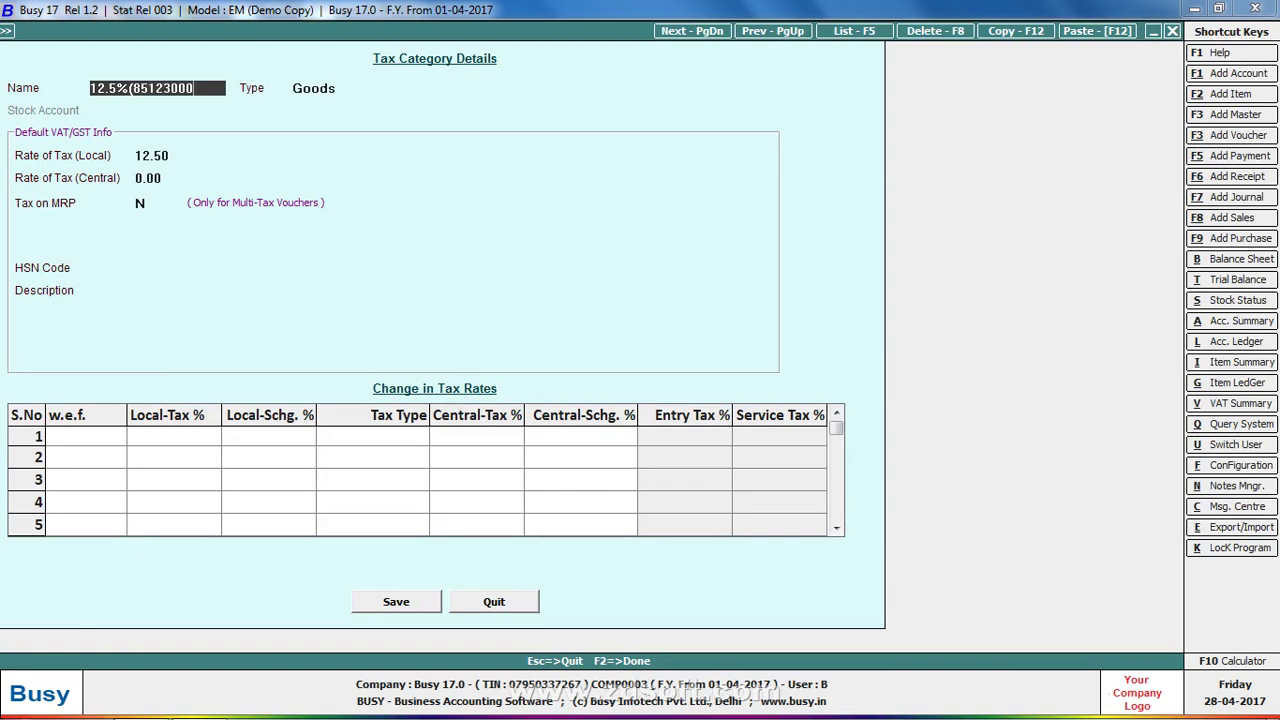
key(Return)
key(Return)
key(Return)
key(Return)
key(Return)
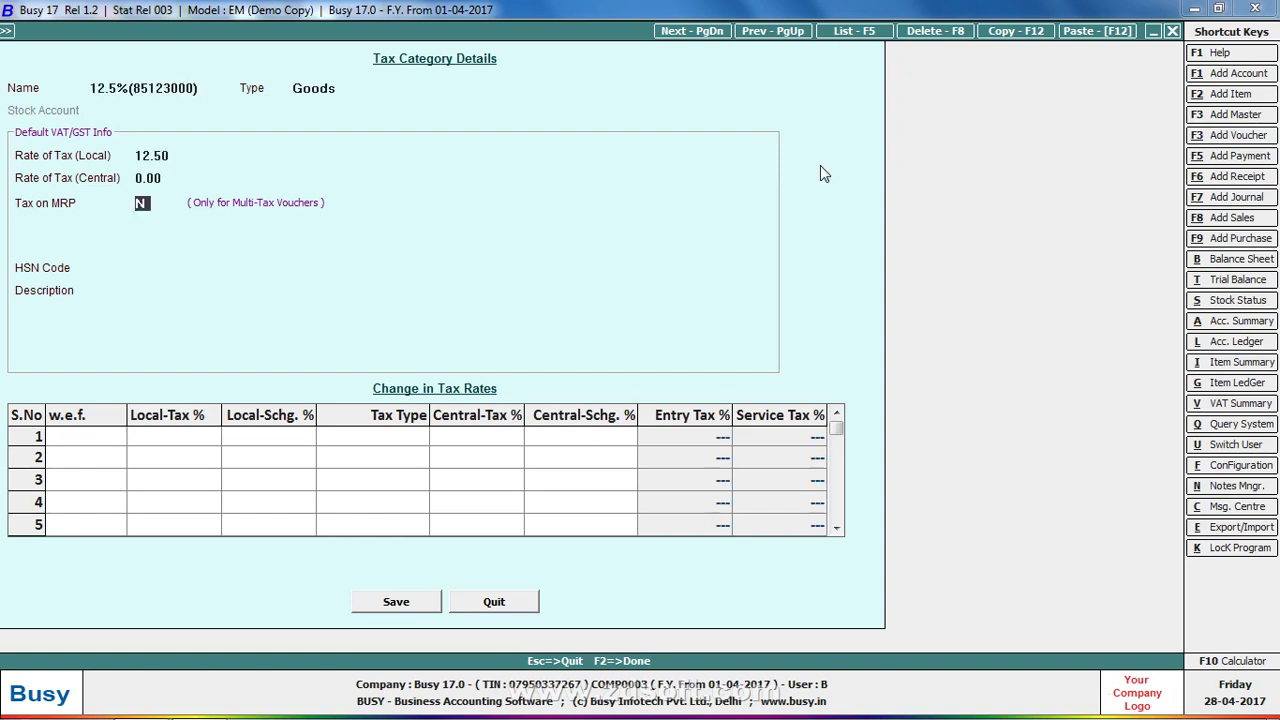
key(Up)
text(85)
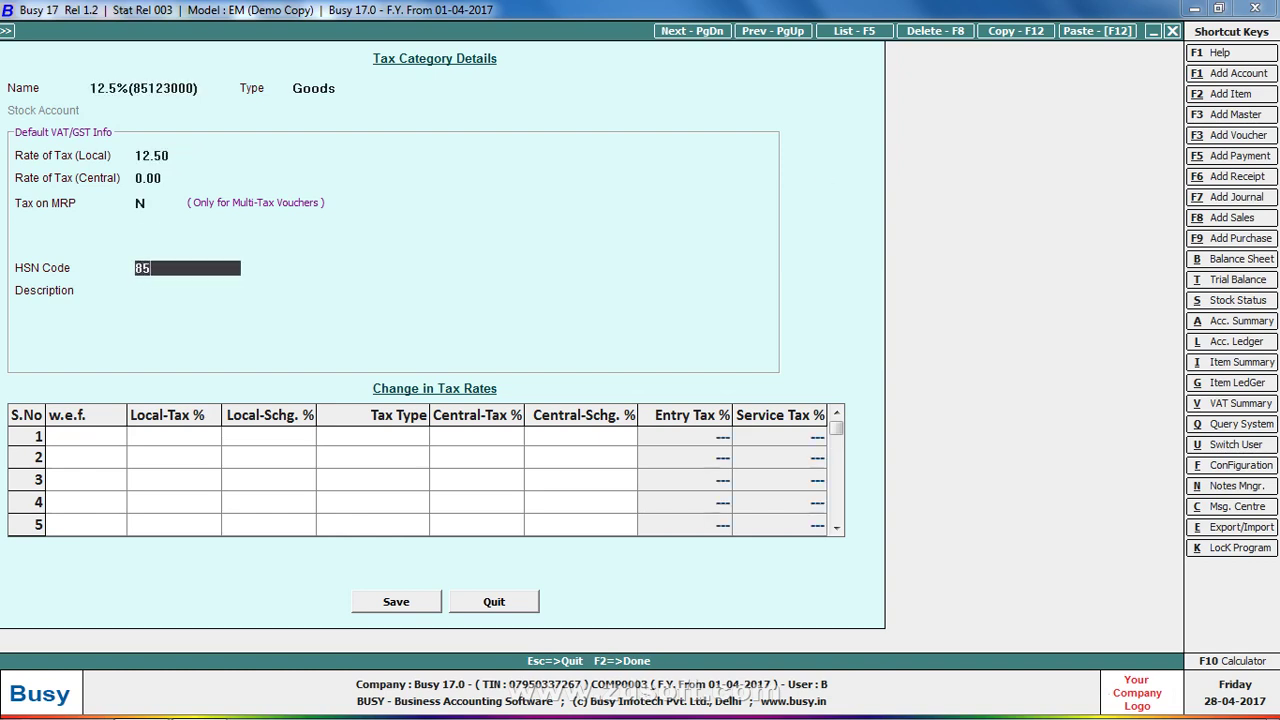
text(123000)
key(Return)
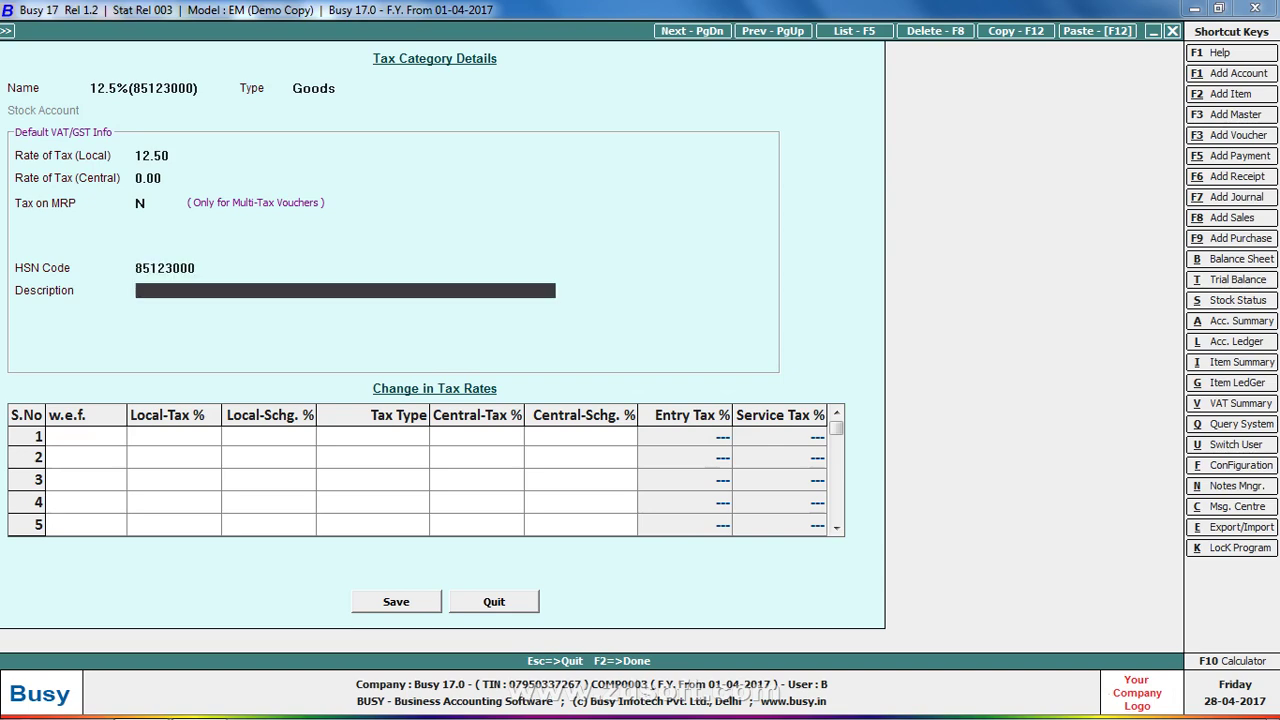
key(Return)
key(Return)
key(Return)
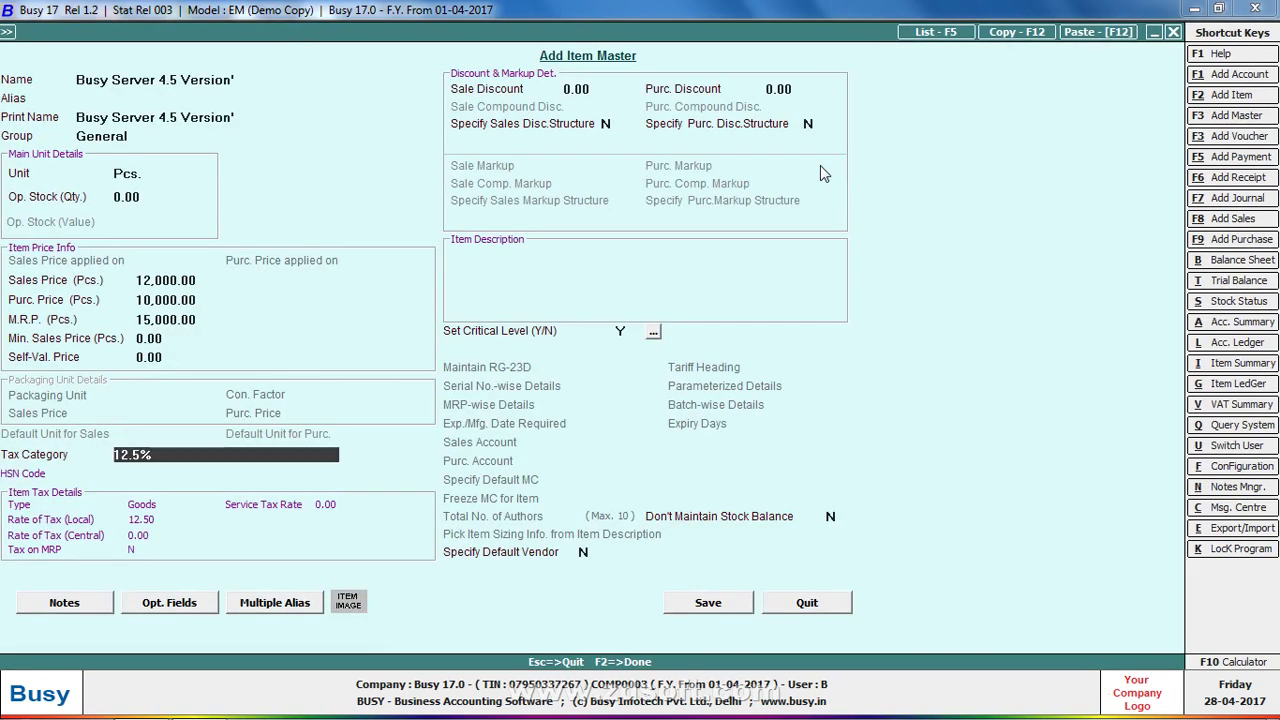
Assign 12.5%(85123000) to Busy Server 4.5 Version' and save the item
text(12)
key(Return)
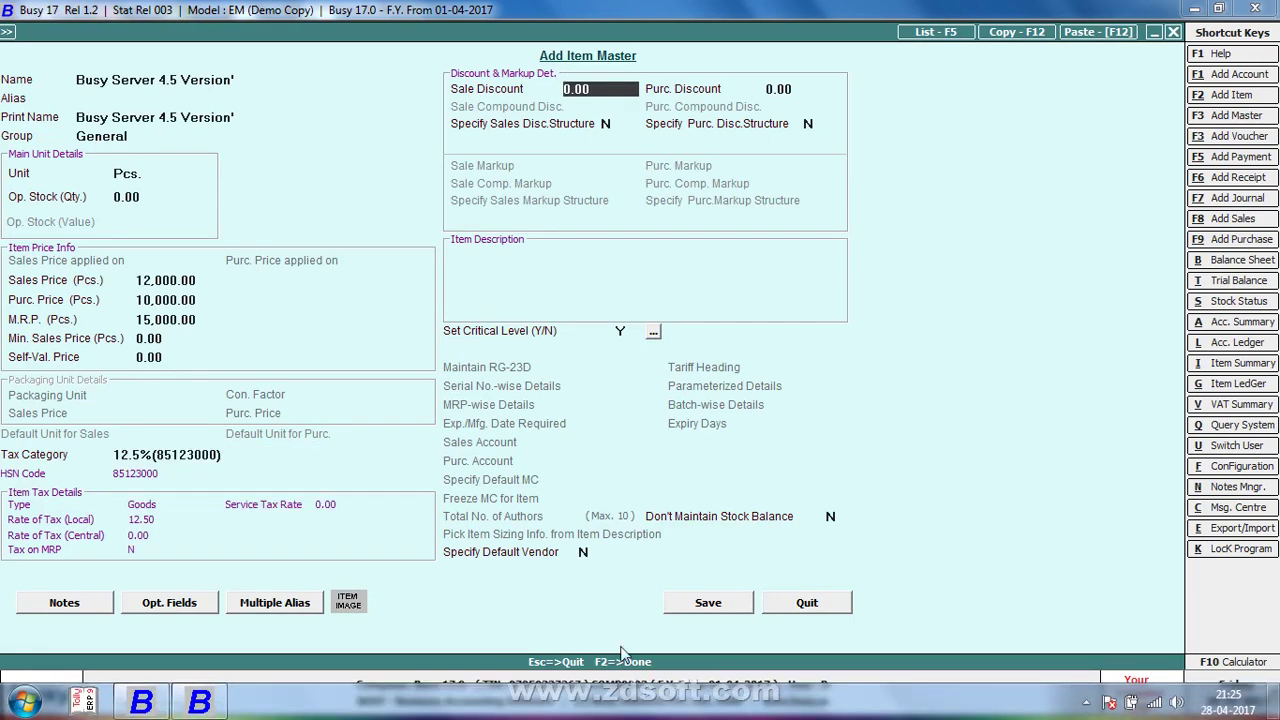
click(690, 602)
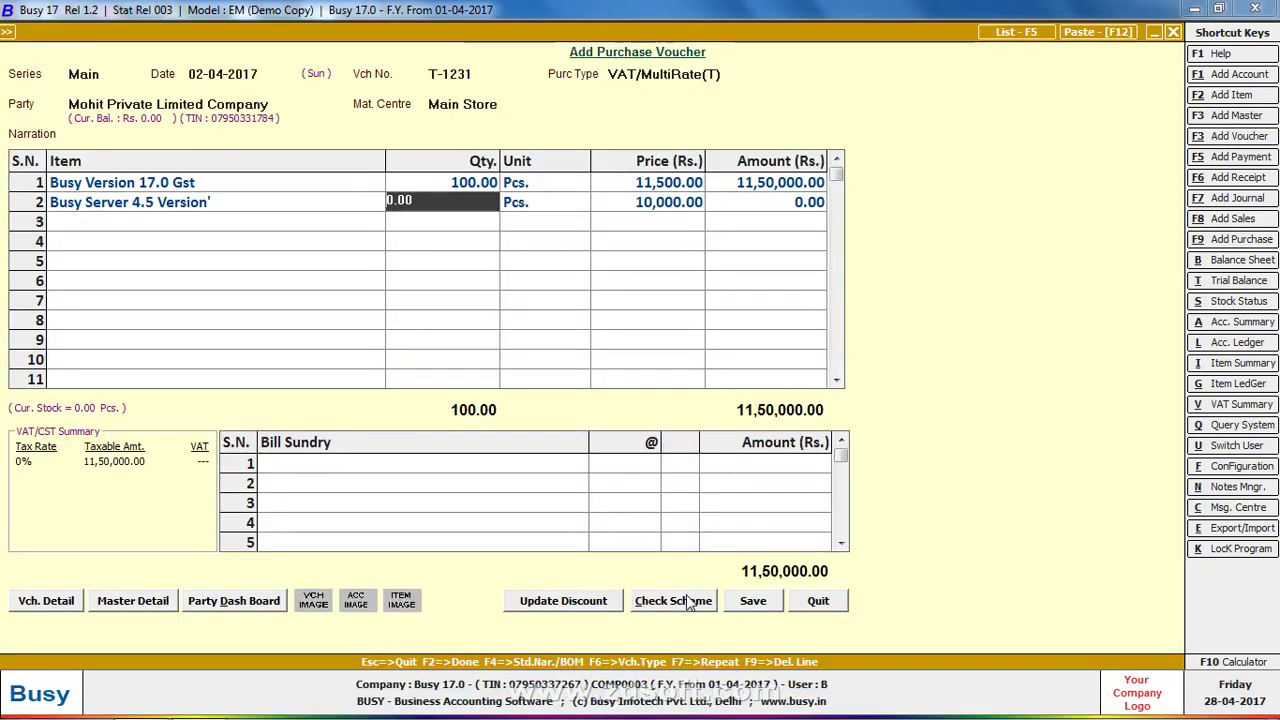
Enter quantity 100 on line 2, totalling 10,00,000.00
text(100)
key(Return)
key(Return)
key(Return)
key(Return)
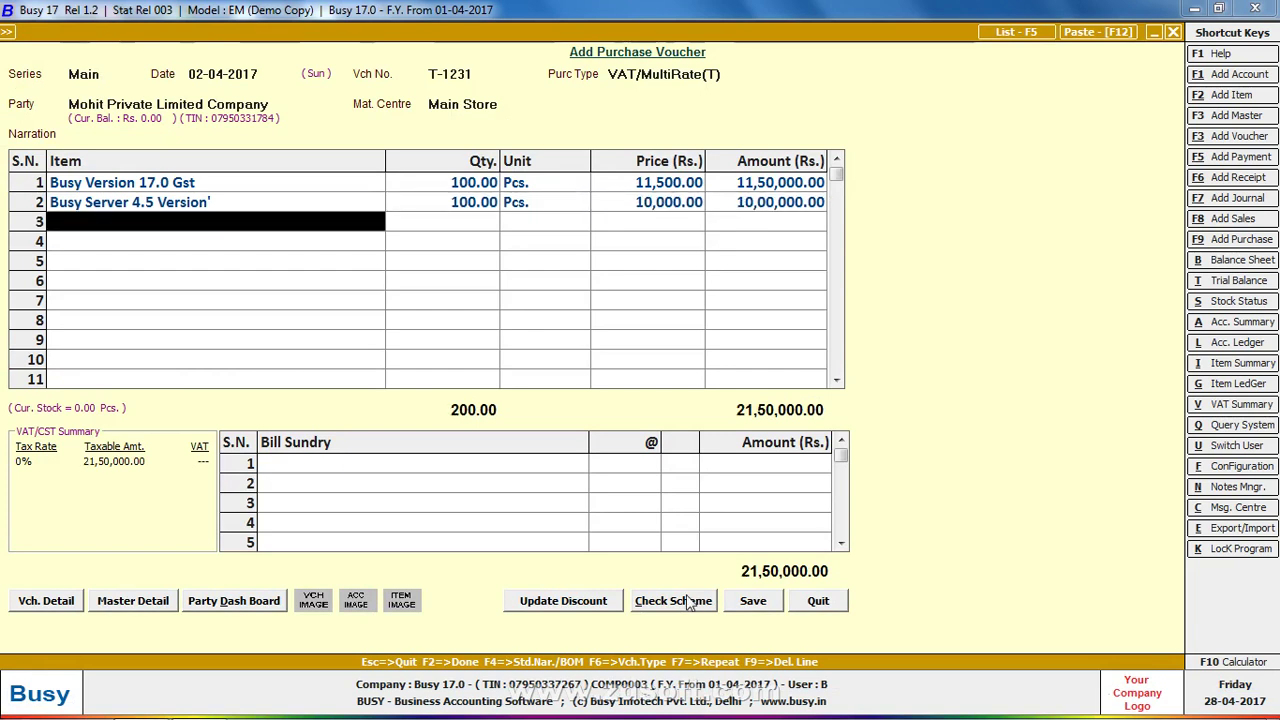
key(Return)
Add VAT bill sundries at 5% and 12.5%, bringing the bill to 23,32,500.00
key(Return)
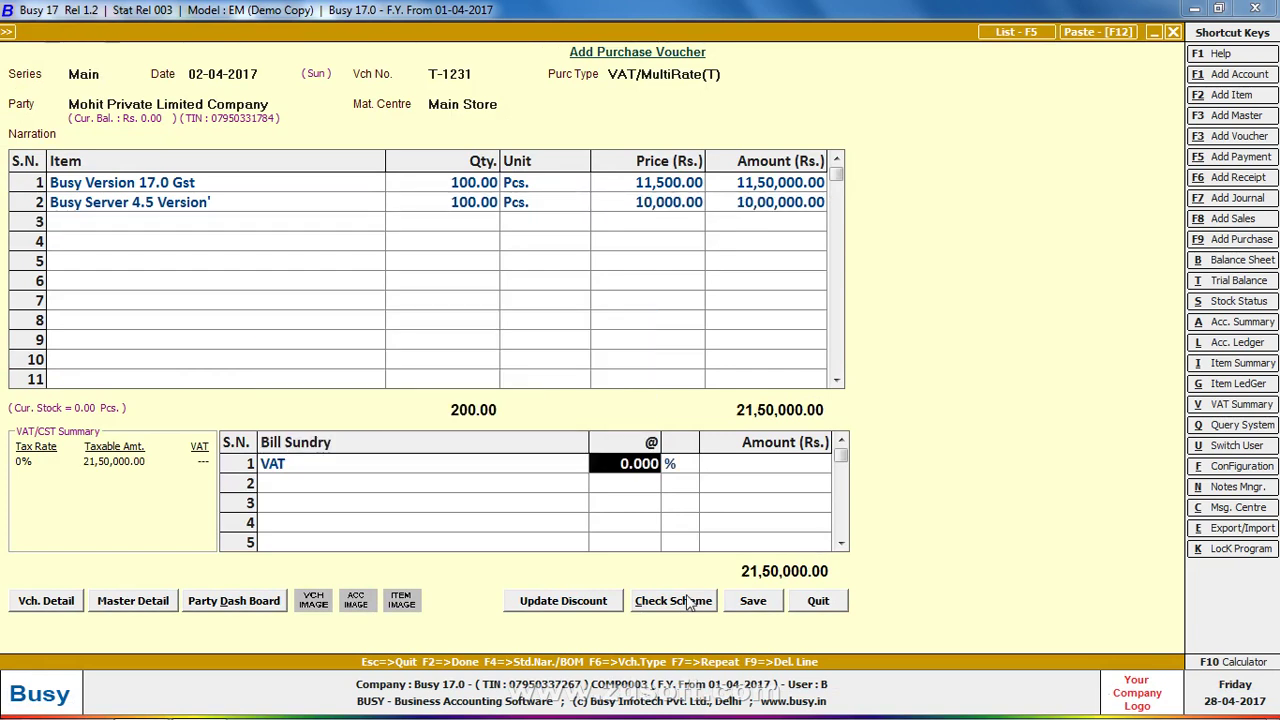
key(Return)
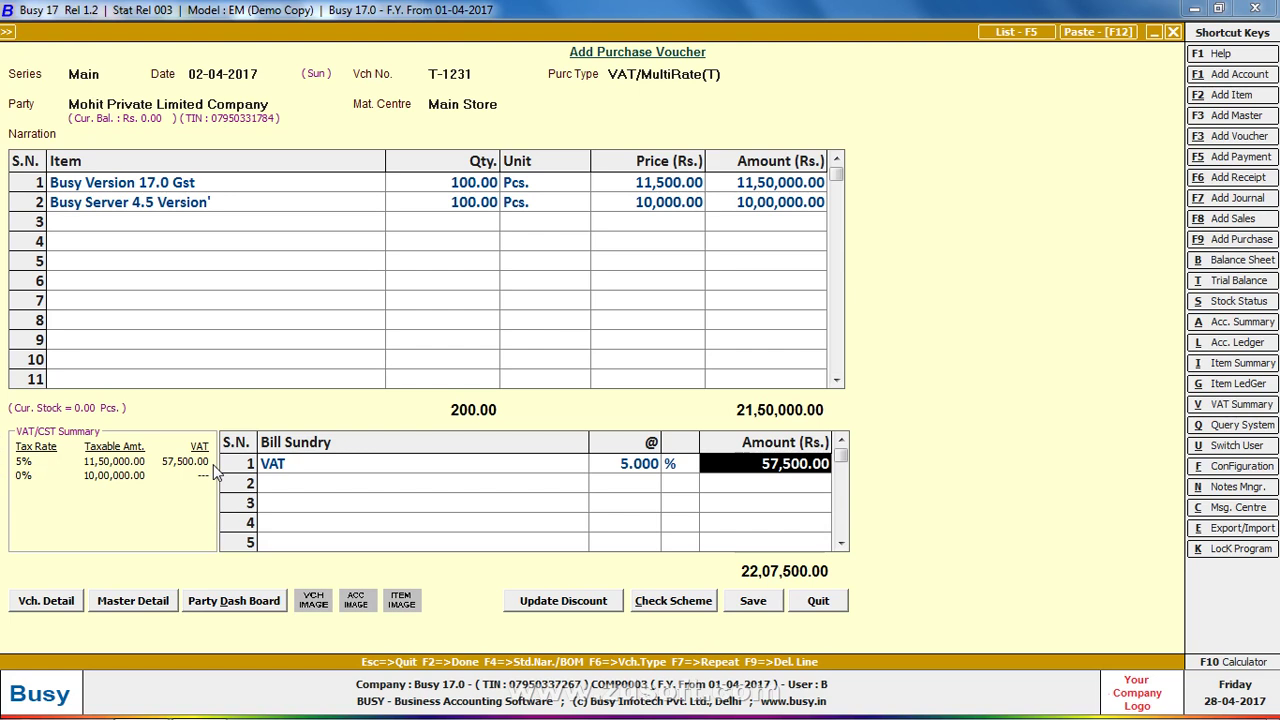
key(Return)
text(vat)
key(Return)
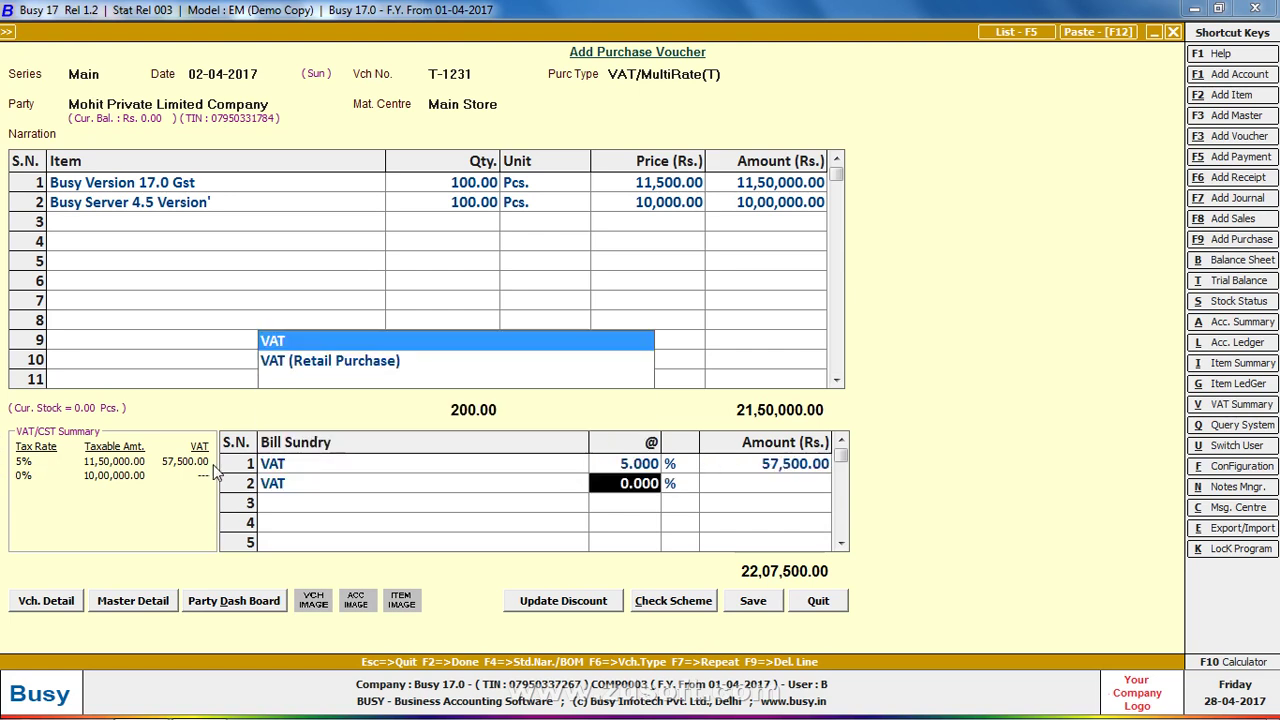
text(12.5)
key(Return)
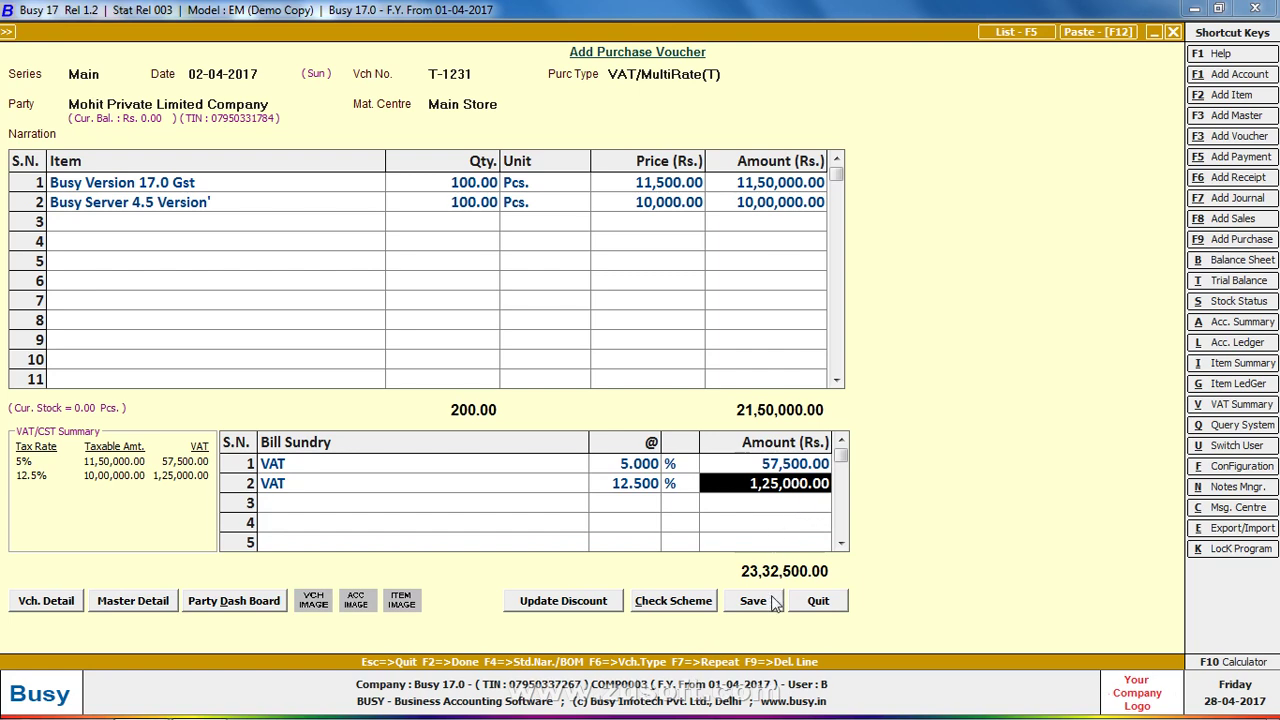
key(alt+Tab)
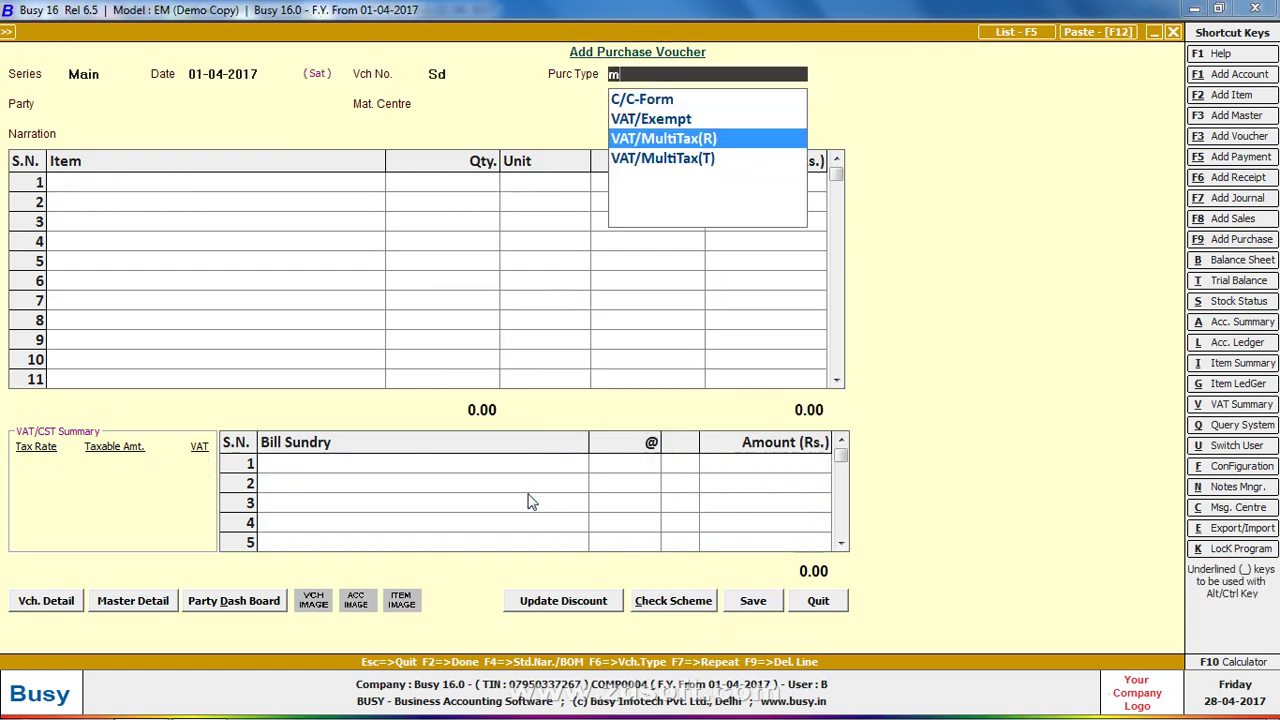
Set voucher number R-123657 and purchase type VAT/MultiTax(R)
key(Return)
key(Up)
key(Up)
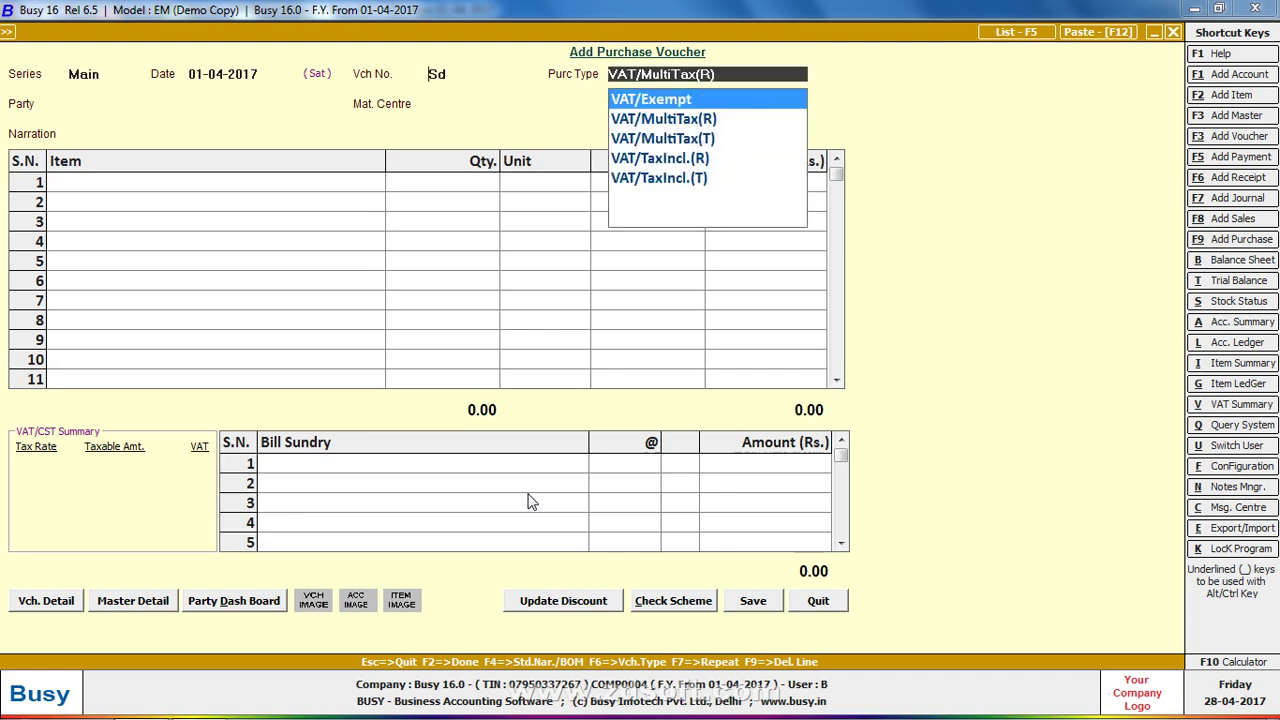
key(Return)
text(123)
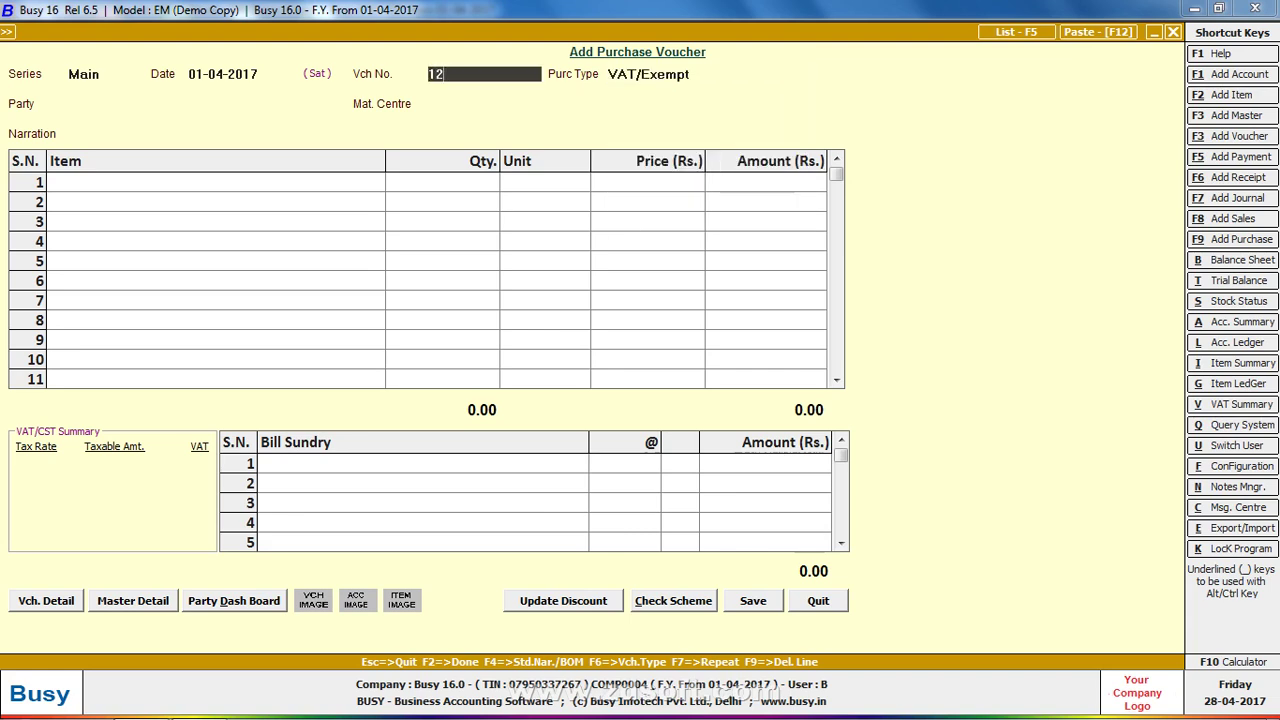
key(BackSpace)
key(BackSpace)
text(23657)
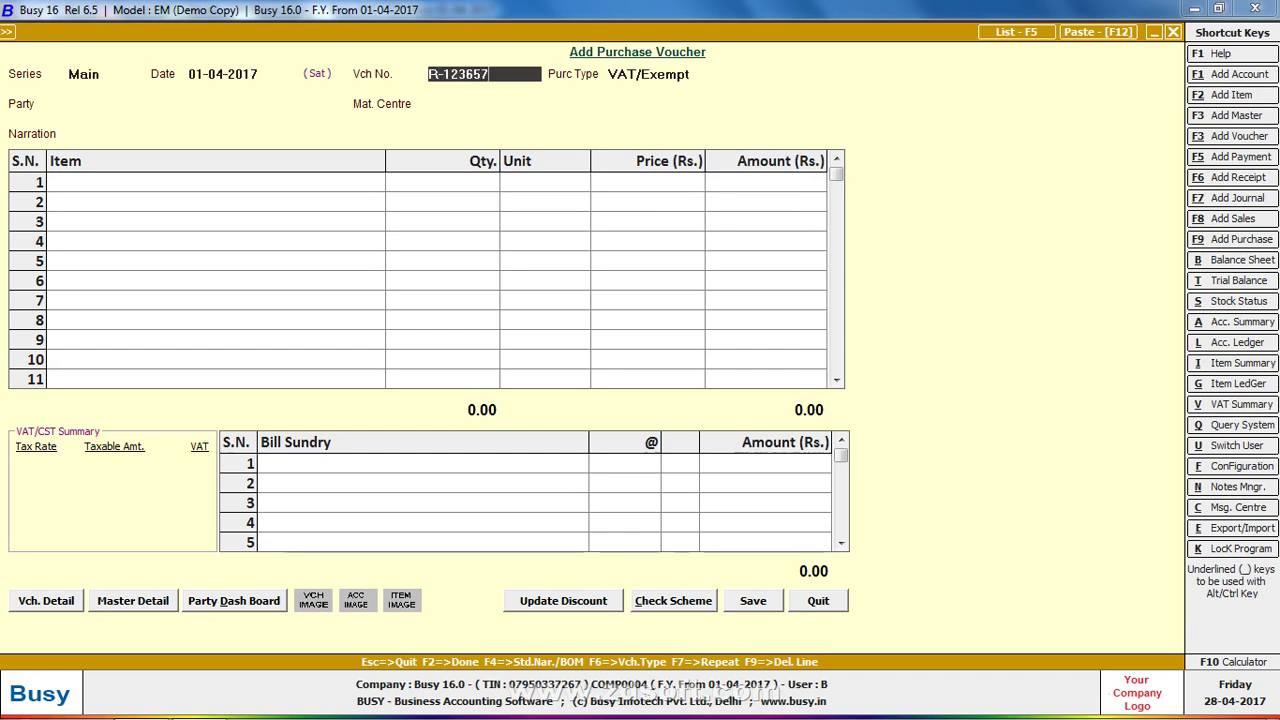
key(Return)
key(Up)
key(Down)
key(Down)
key(Return)
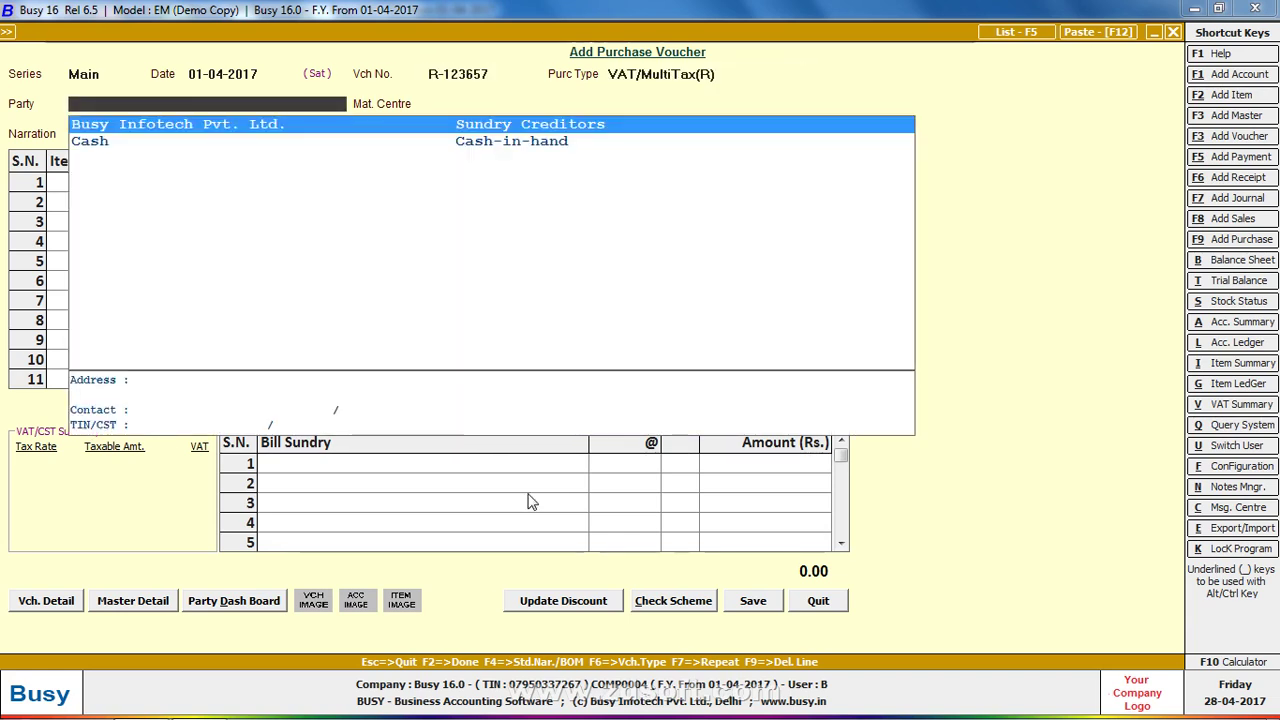
Create and save a new supplier party under Sundry Creditors, keeping Main Store as material centre
text(M)
key(Return)
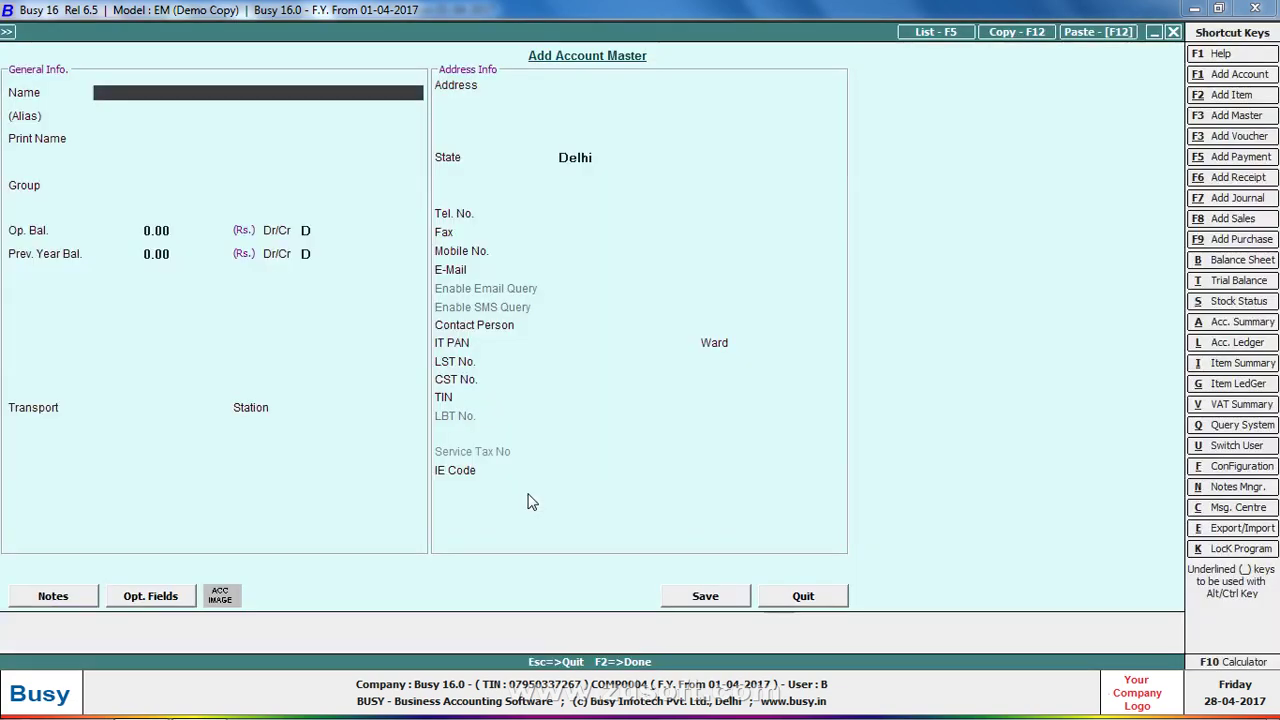
text(OHI)
text(T ENTEP)
text(RP)
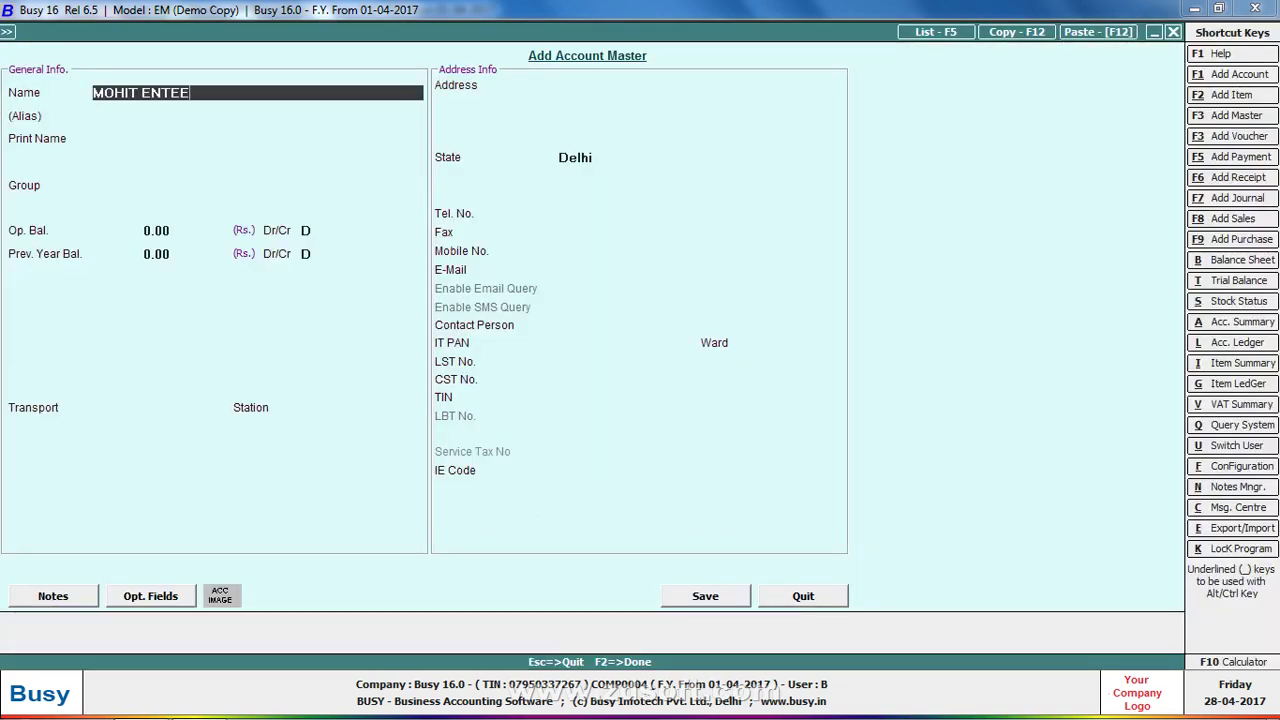
key(BackSpace)
key(BackSpace)
text(RPIRSES)
key(Return)
text(SU)
key(Return)
key(Return)
key(Return)
key(Return)
key(Return)
key(Return)
key(Return)
key(Return)
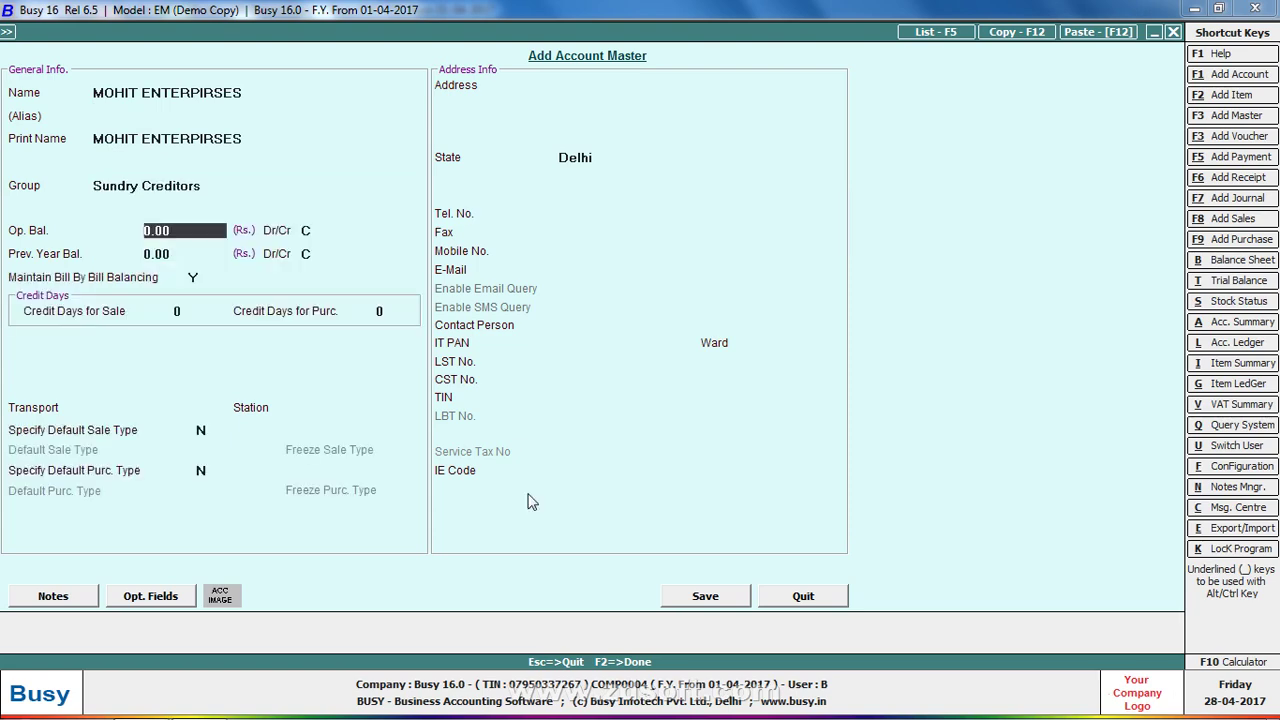
key(Return)
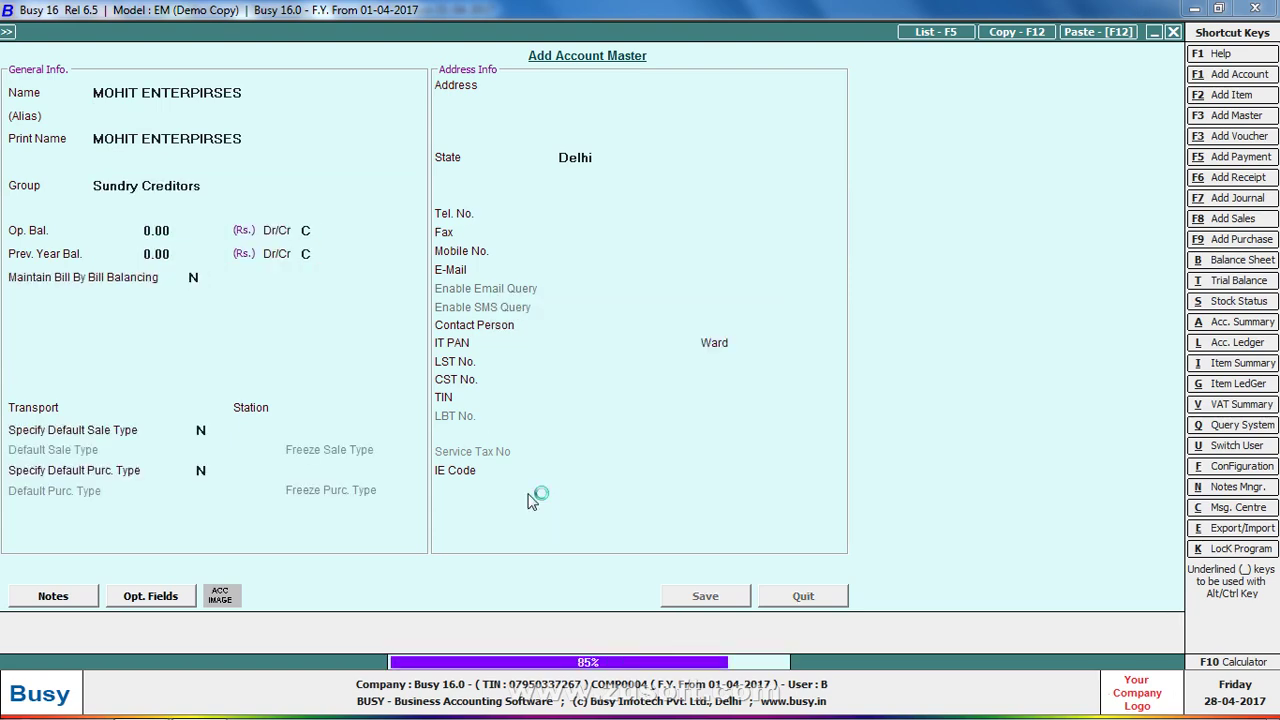
key(Return)
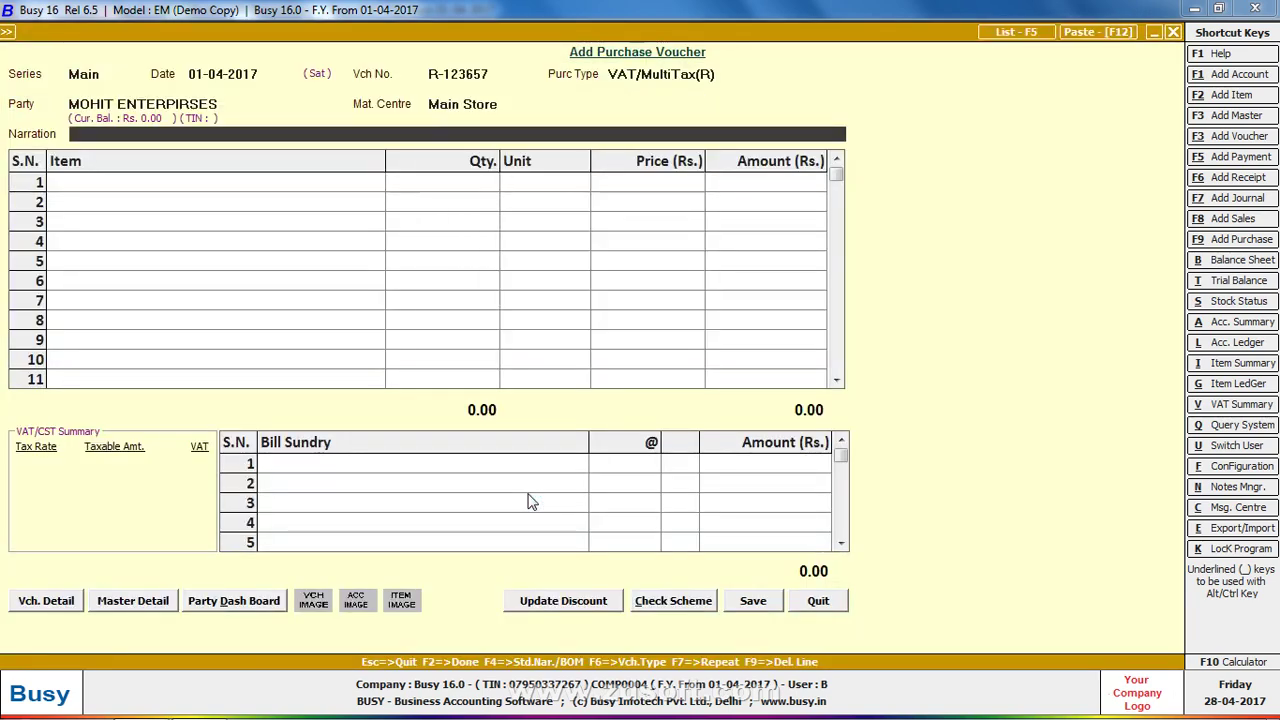
Create item BUSY 16.0 VERSION VAT, group General, unit Pcs., prices 14,000/13,000/16,000
key(Return)
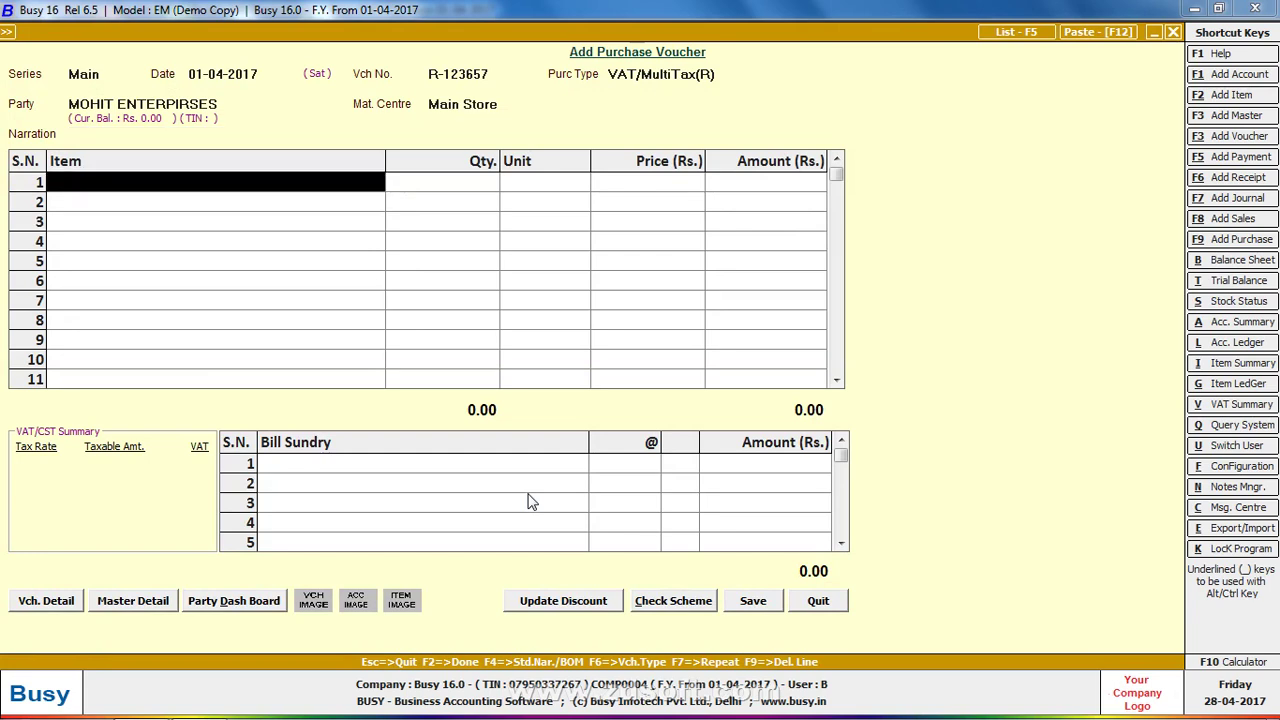
key(F3)
text(UBUS)
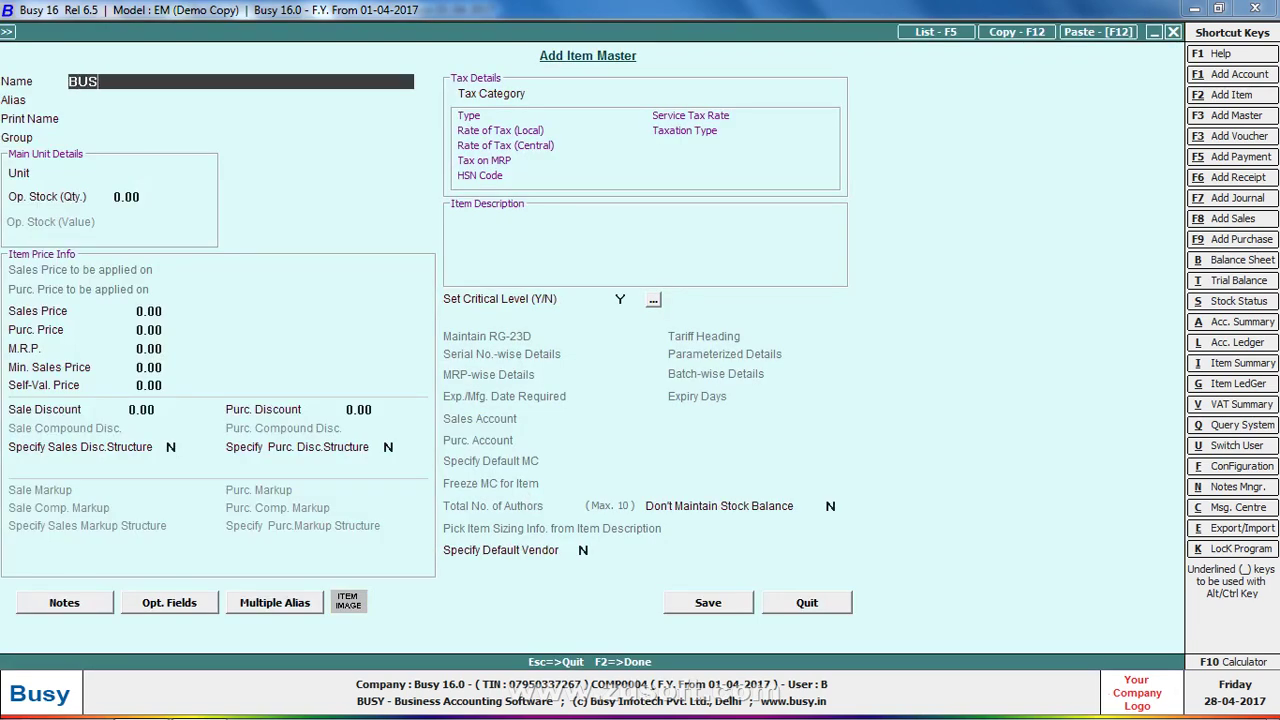
text(Y 16.0 VERSION VAT)
key(Return)
key(Return)
key(Return)
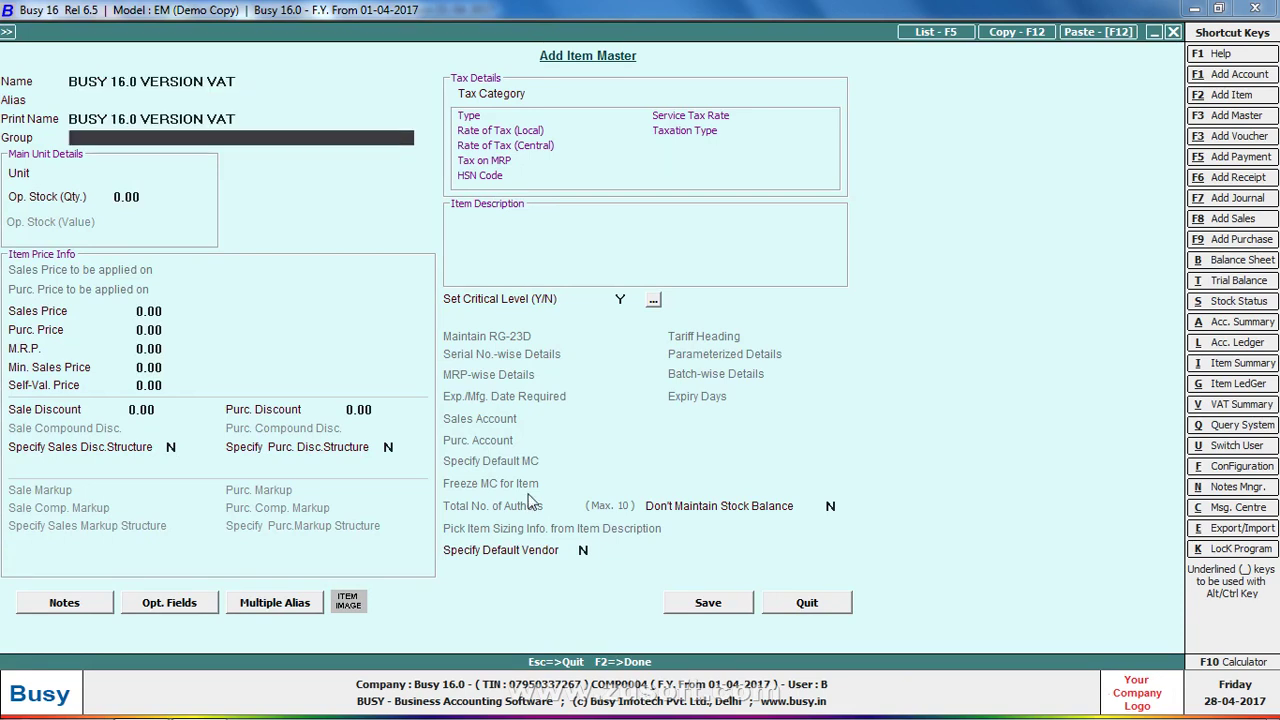
key(Return)
key(Return)
key(Return)
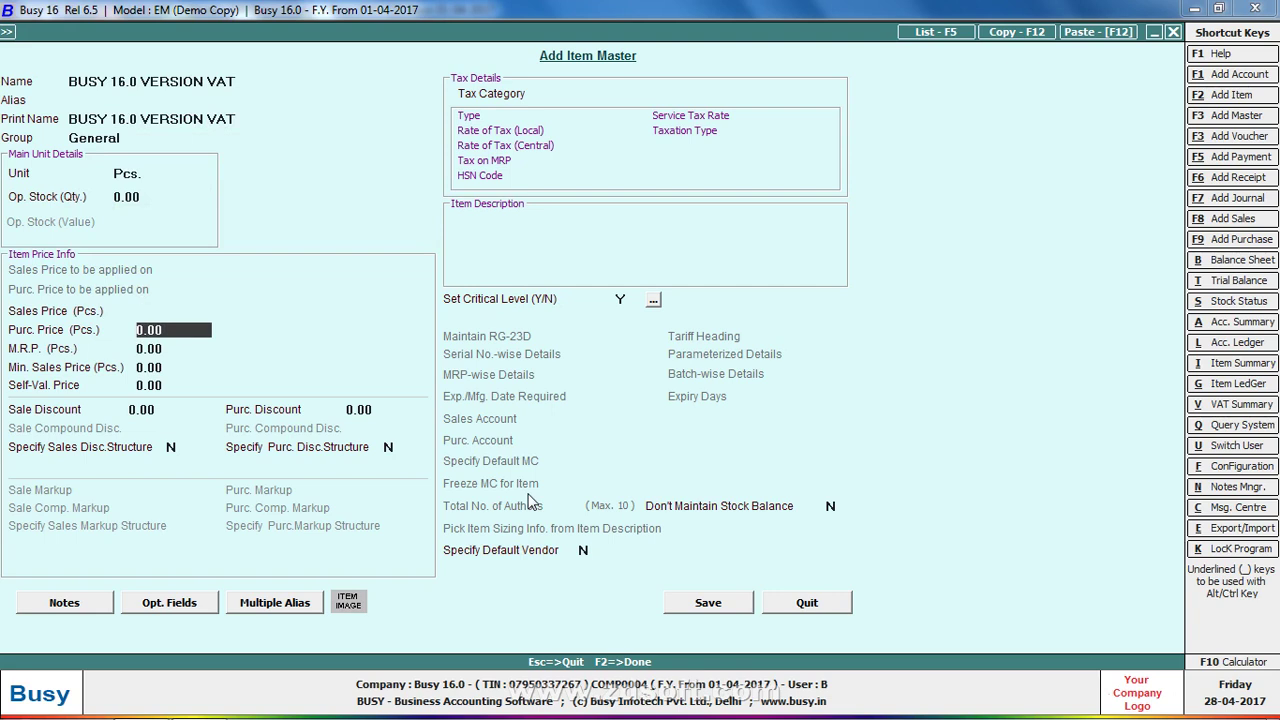
text(14,000)
key(Return)
text(13000)
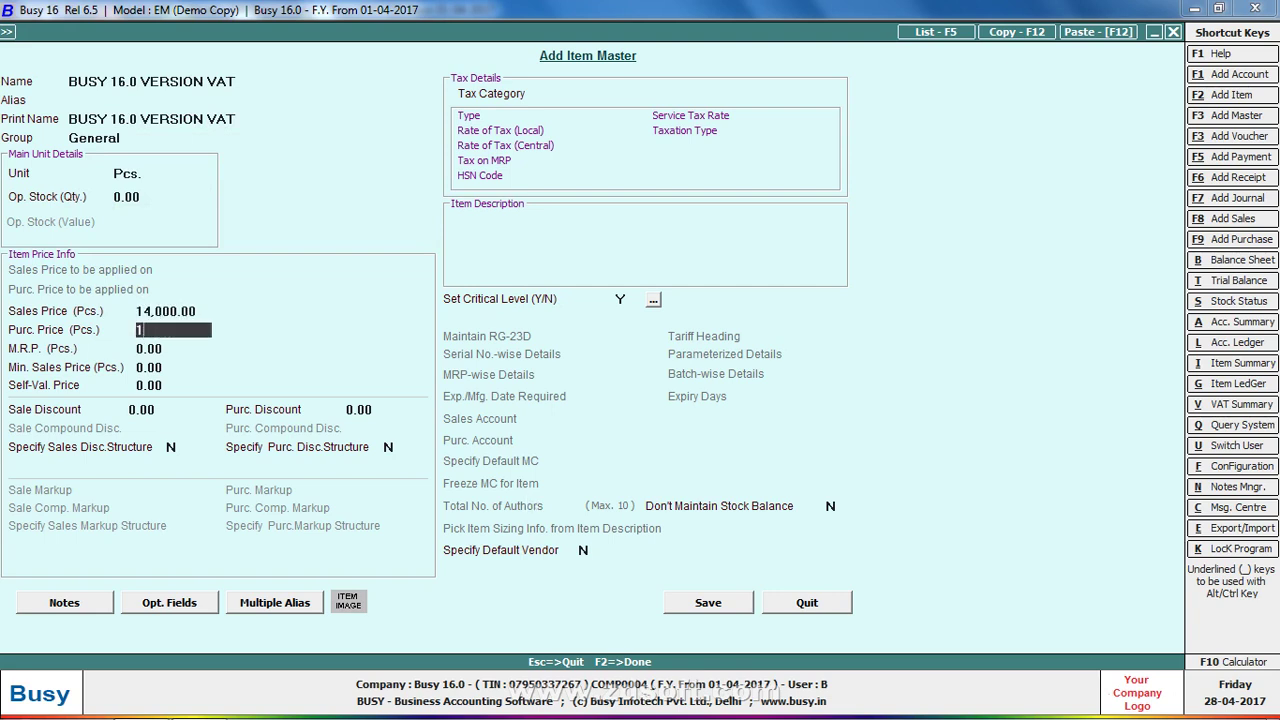
key(Return)
text(16000)
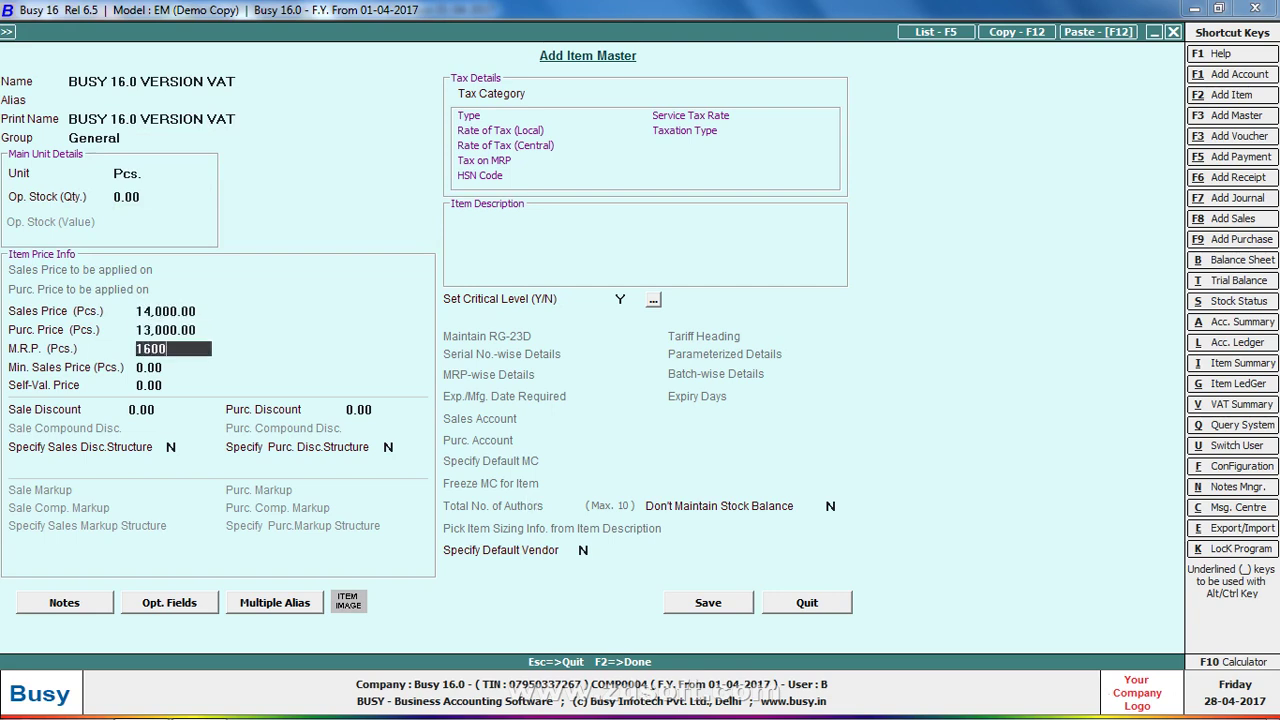
key(Return)
key(Return)
Rename the 5% tax category to 5%(85122200) with HSN 85122200 and assign it to the item
key(Return)
key(Return)
key(Return)
key(Return)
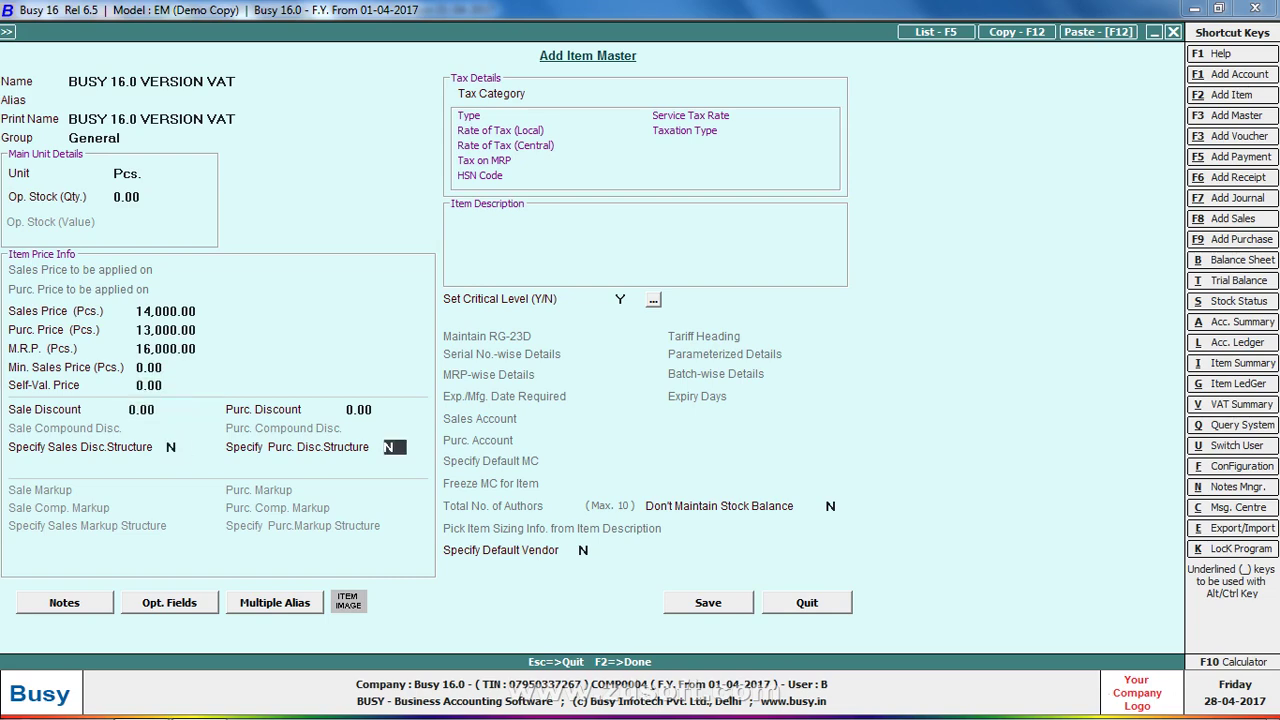
text(5)
key(Return)
key(Up)
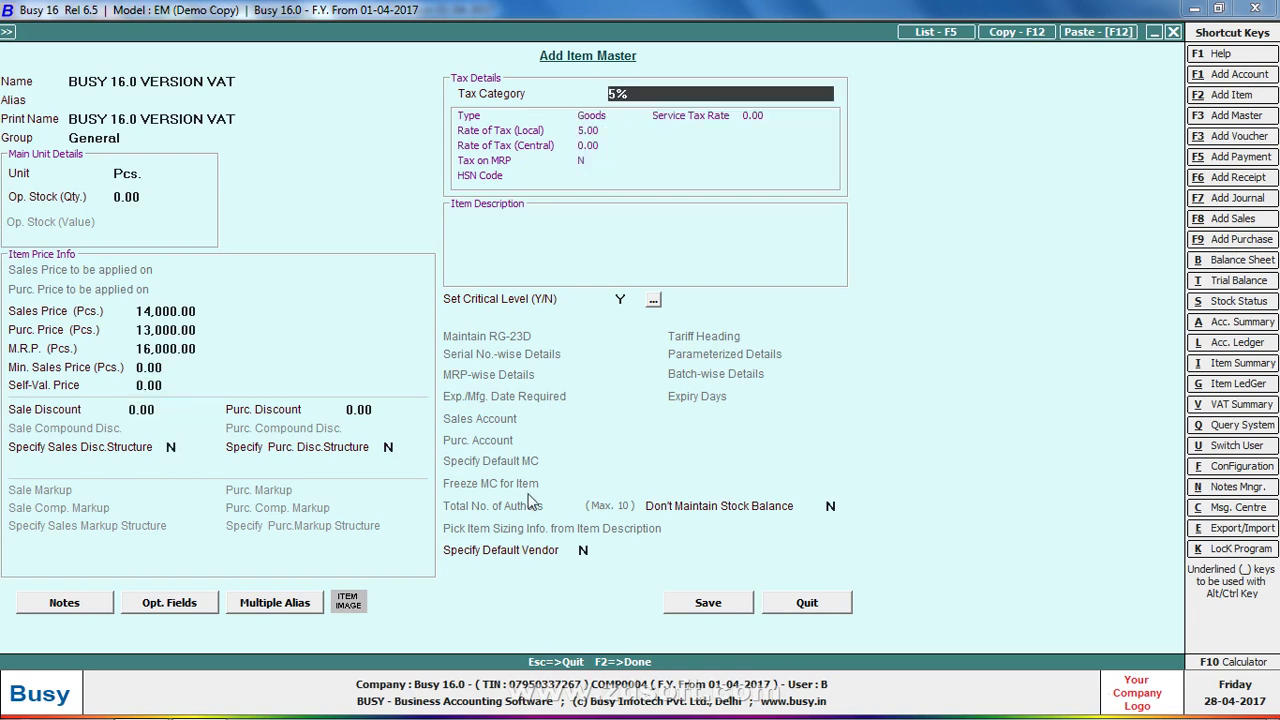
key(ctrl+Return)
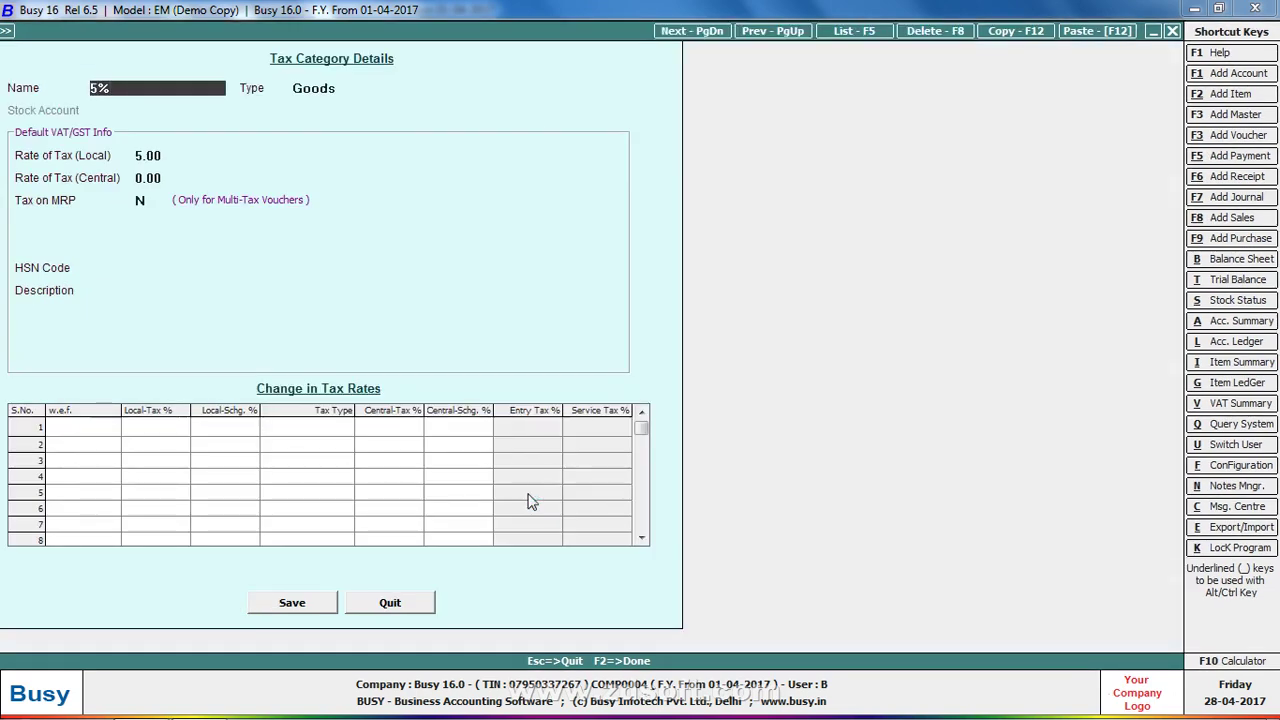
text((85122200)
key(Return)
key(Return)
key(Return)
key(Return)
key(Return)
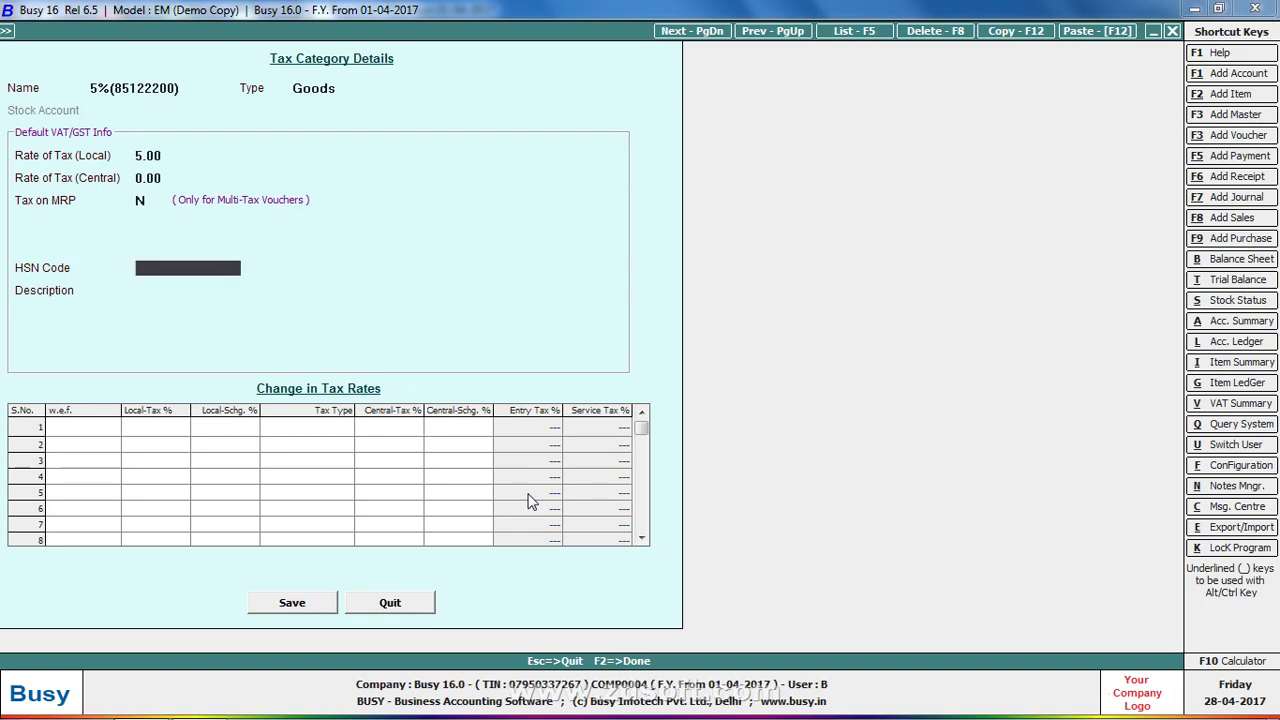
text(85122200)
key(Return)
key(Return)
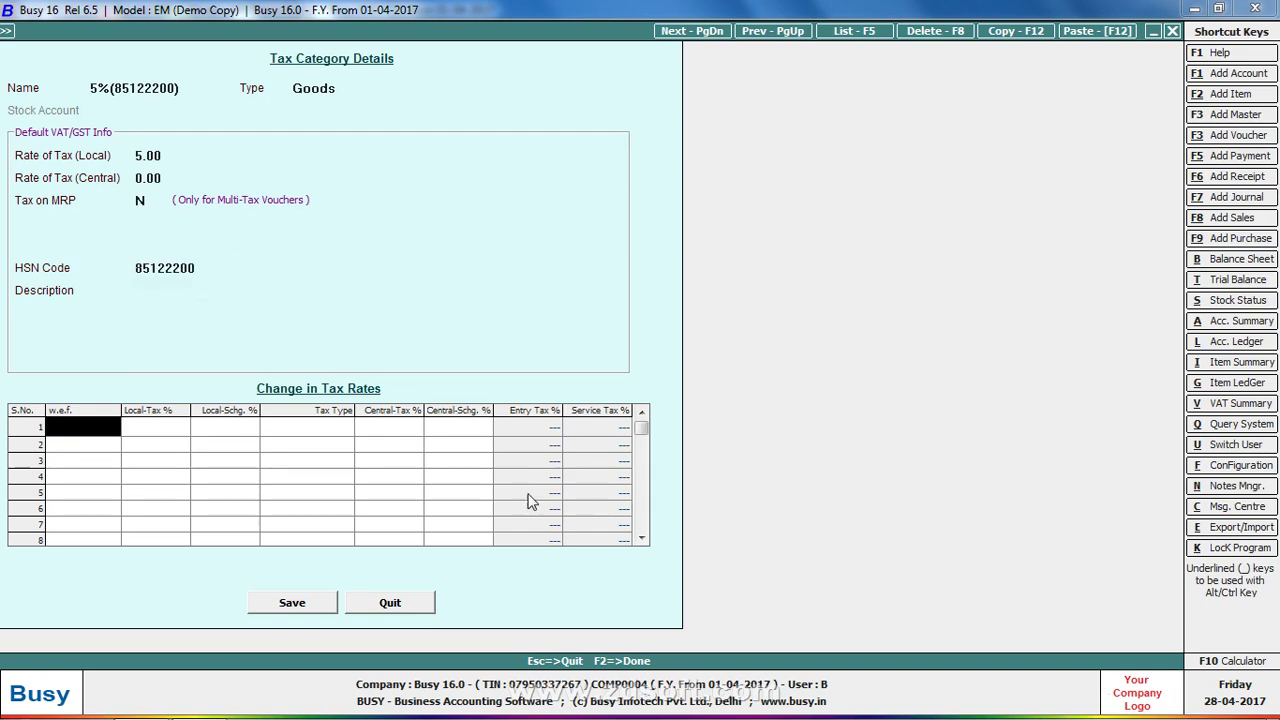
key(F2)
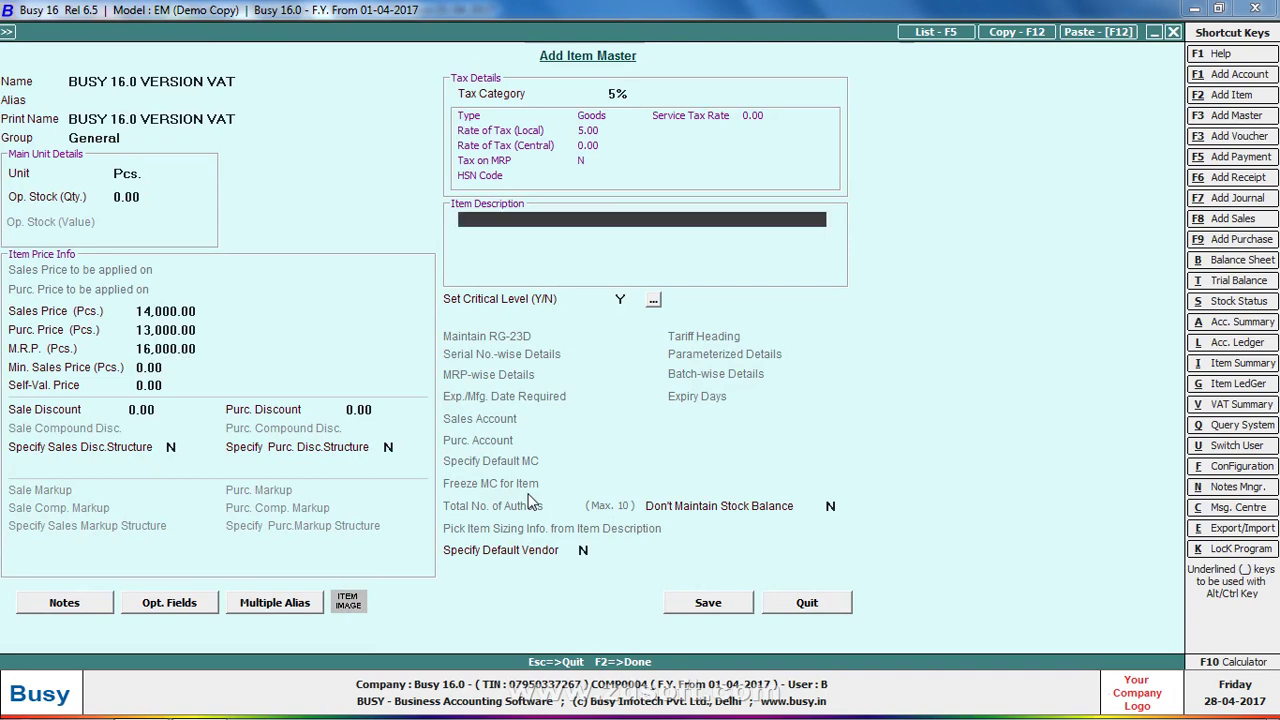
key(Up)
key(Return)
Save the new item and enter quantity 100 on line 1
key(F2)
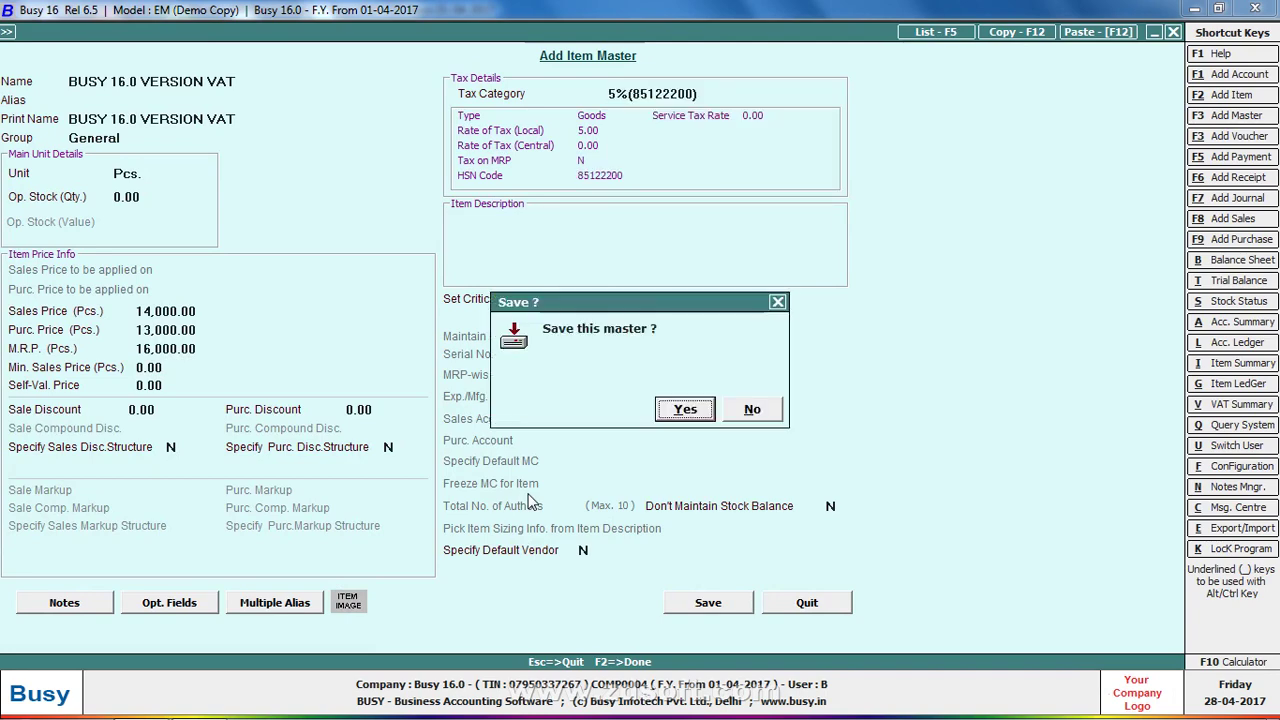
key(Return)
text(100)
key(Return)
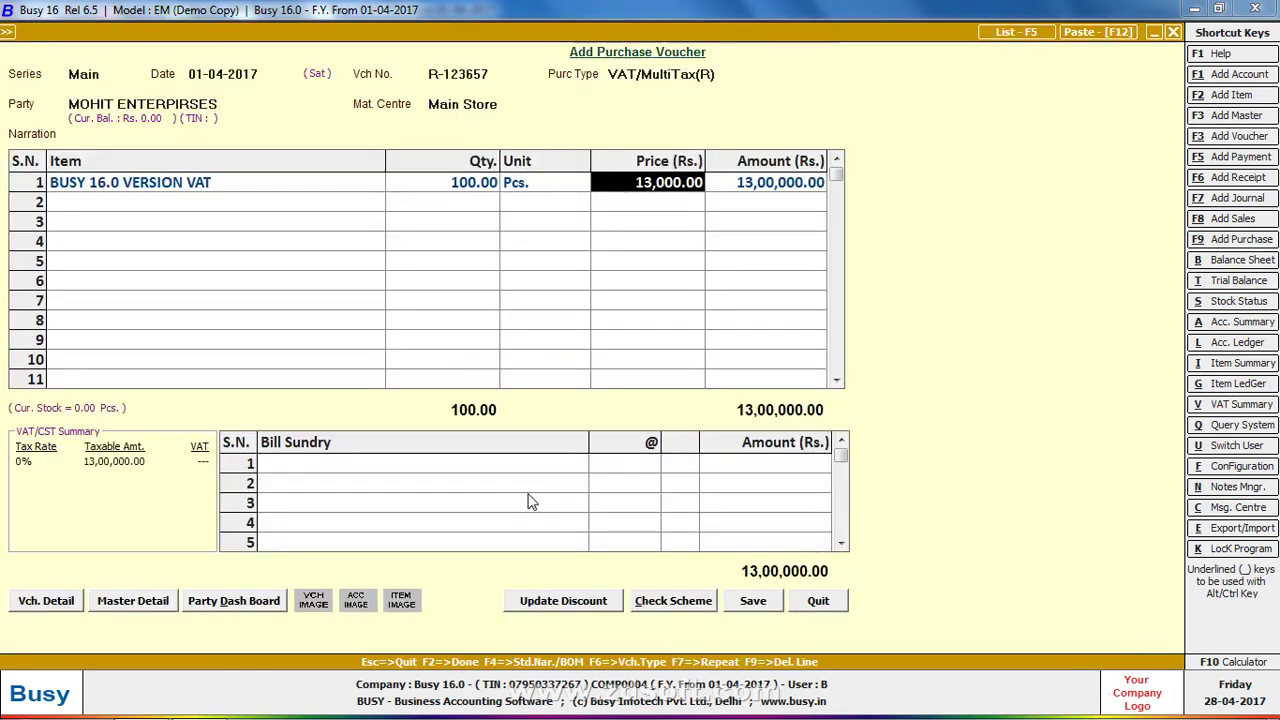
Accept the 13,000 price with 5% VAT (65,000), making line 1 total 13,65,000.00
key(Return)
key(Return)
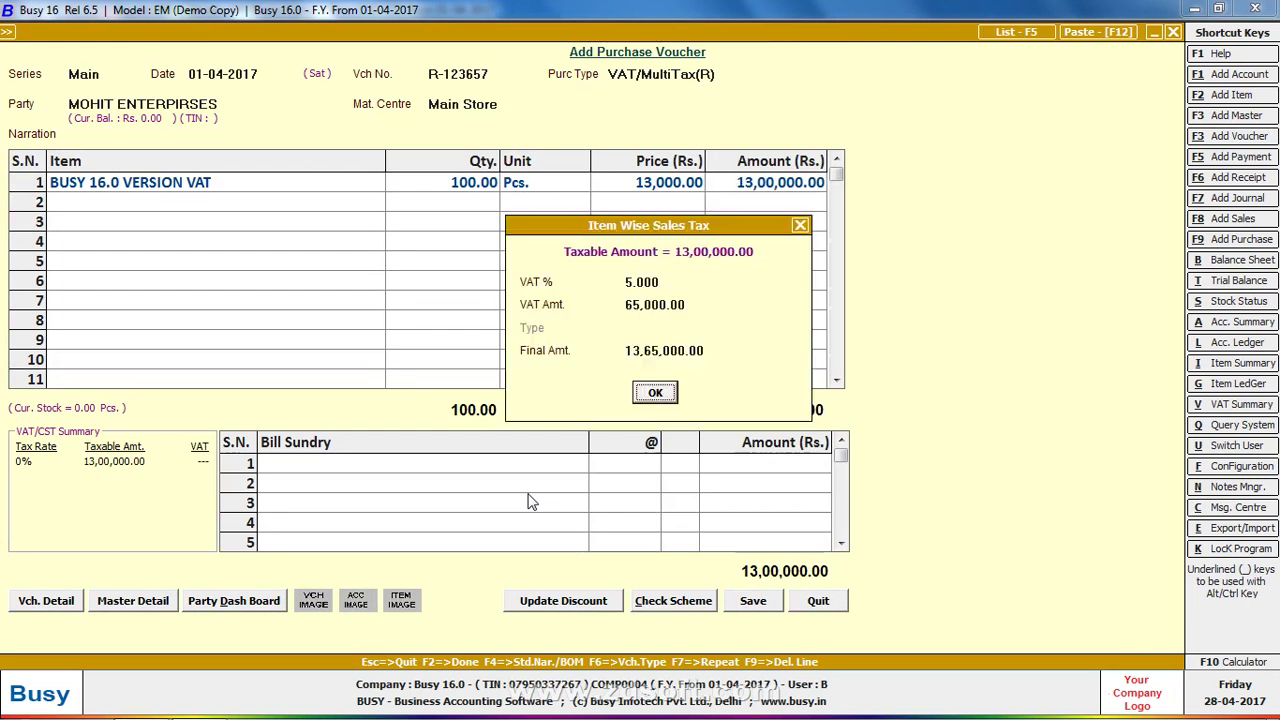
key(Return)
key(Return)
key(Up)
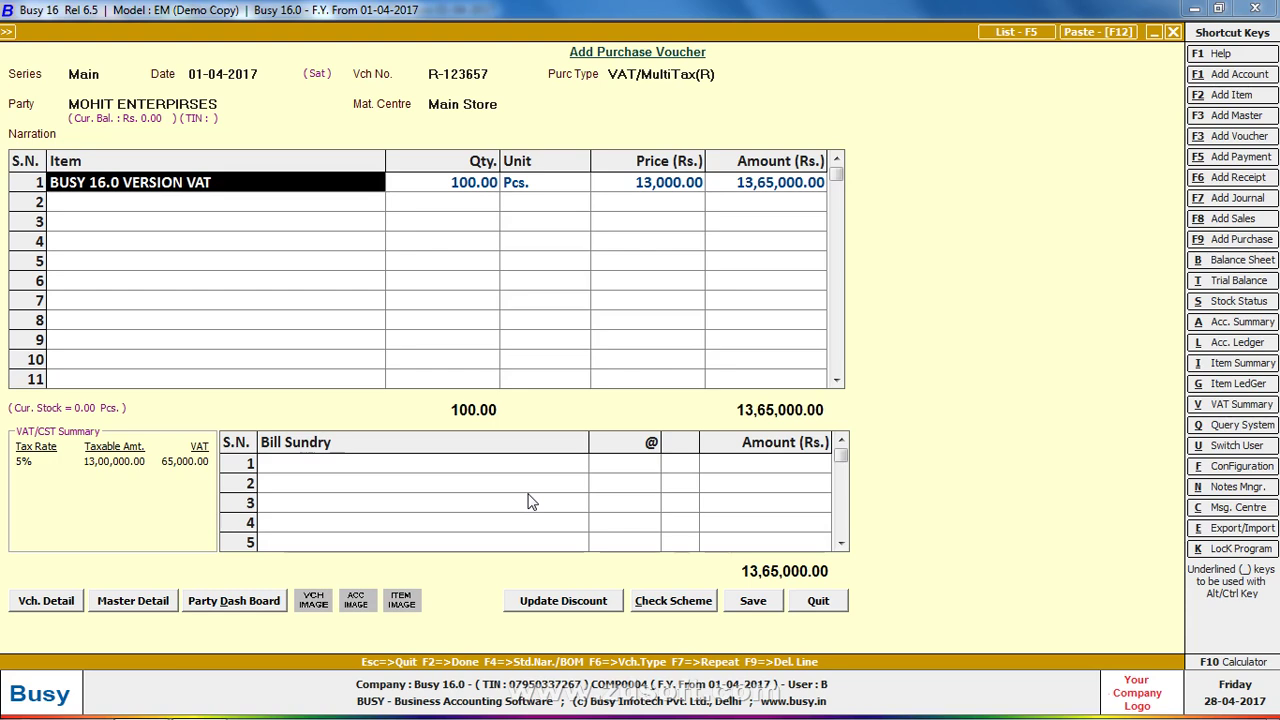
key(ctrl+Return)
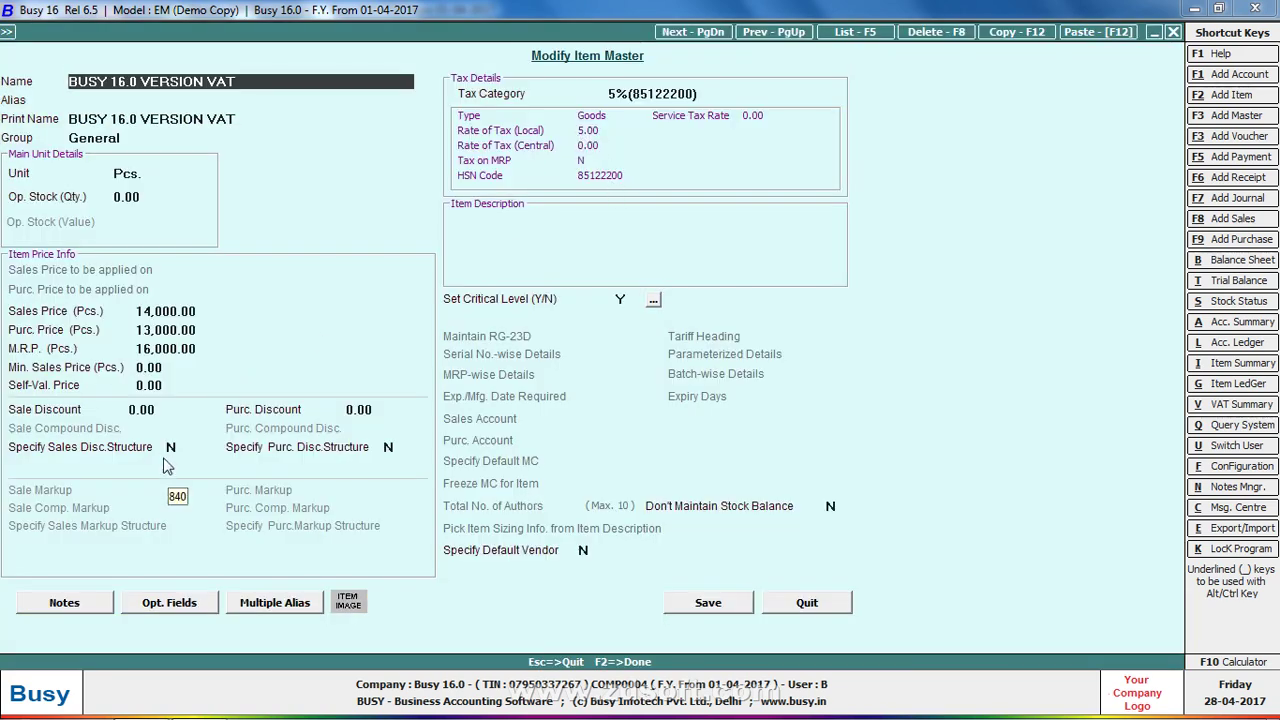
key(F2)
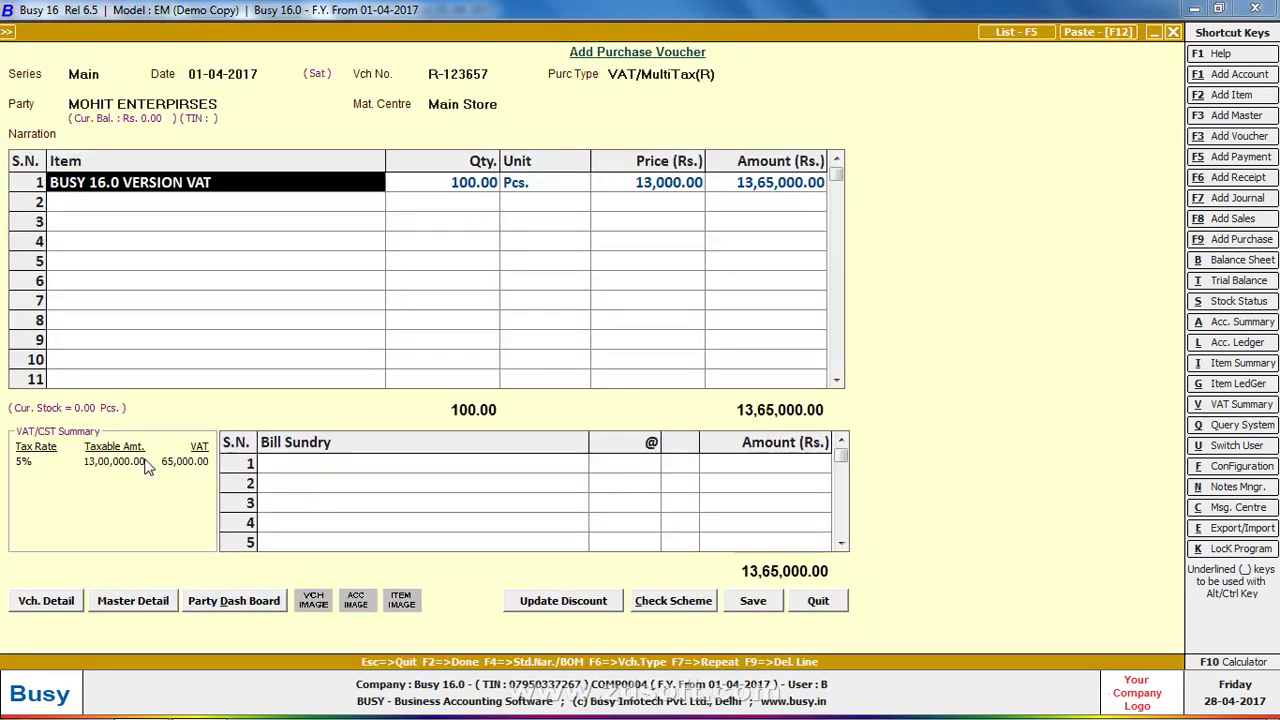
key(Return)
key(Return)
key(Return)
key(Return)
key(Return)
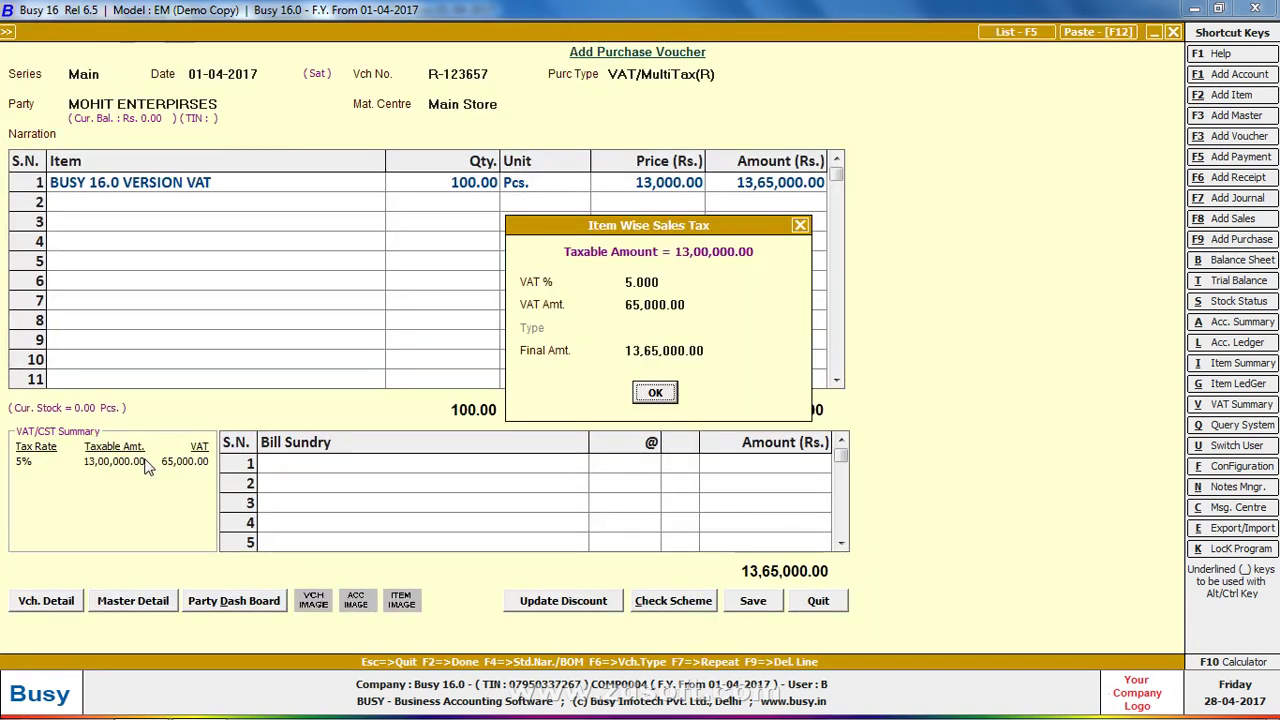
key(Return)
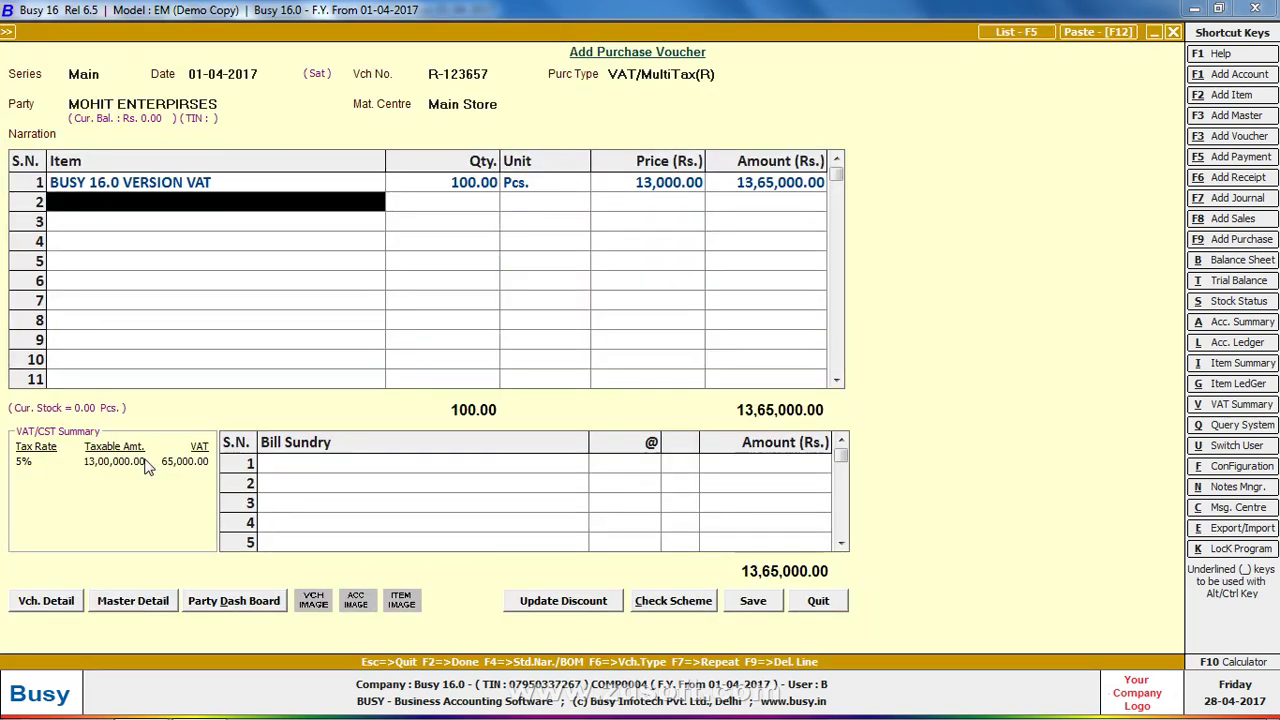
key(alt+F2)
Create item BUSY SERVER 4.5 in group General with sales price 10,000 and purchase price 5,000
text(BUSY)
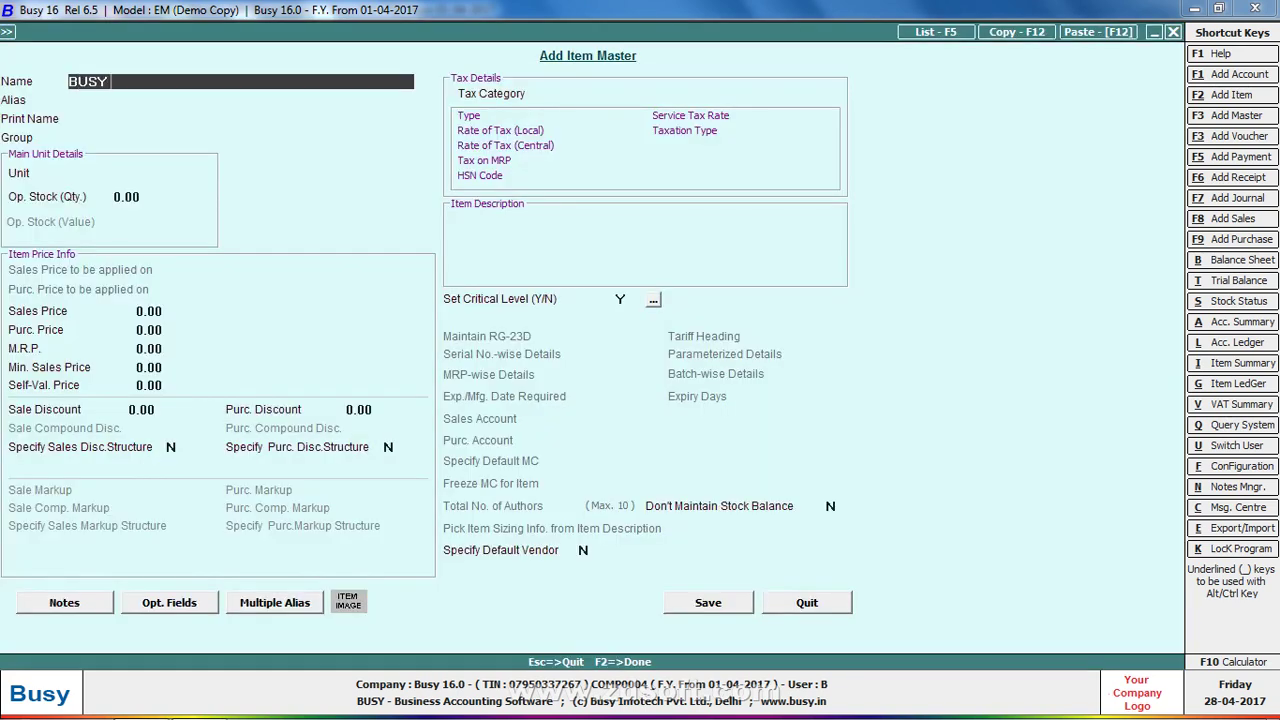
text( SERVER 4.5)
key(Return)
key(Return)
key(Return)
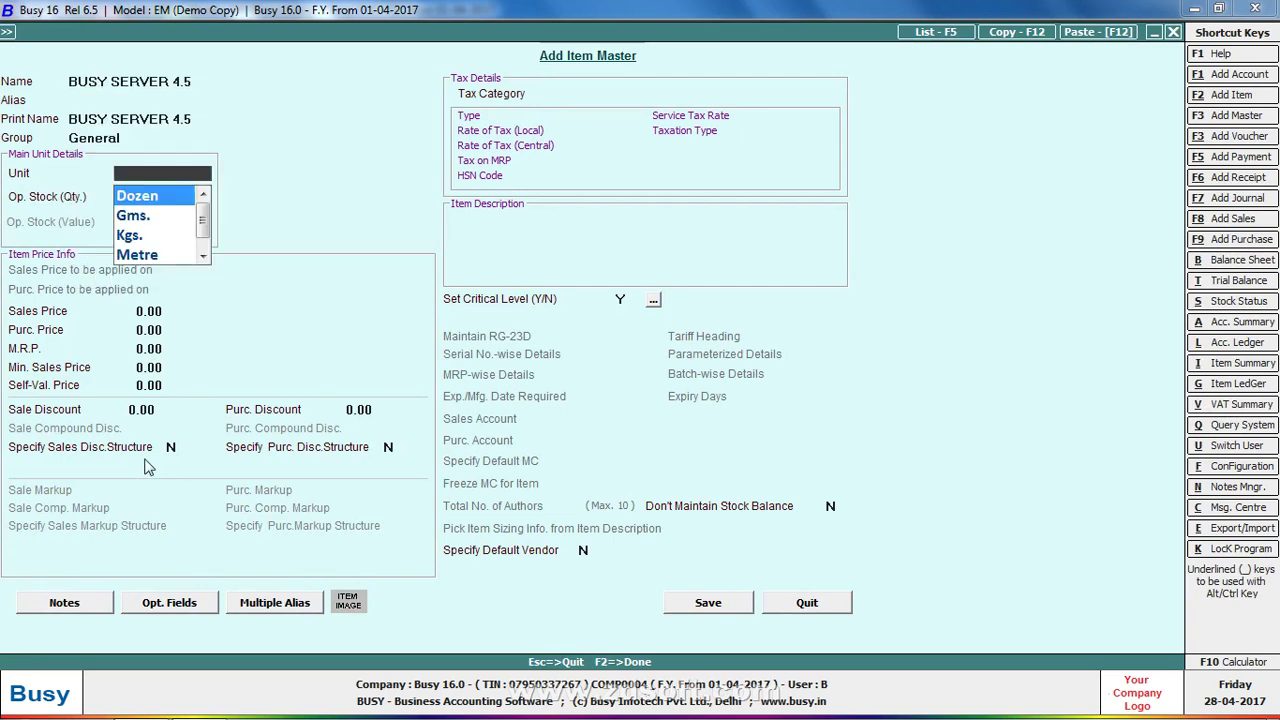
text(P)
key(Return)
key(Return)
text(1000)
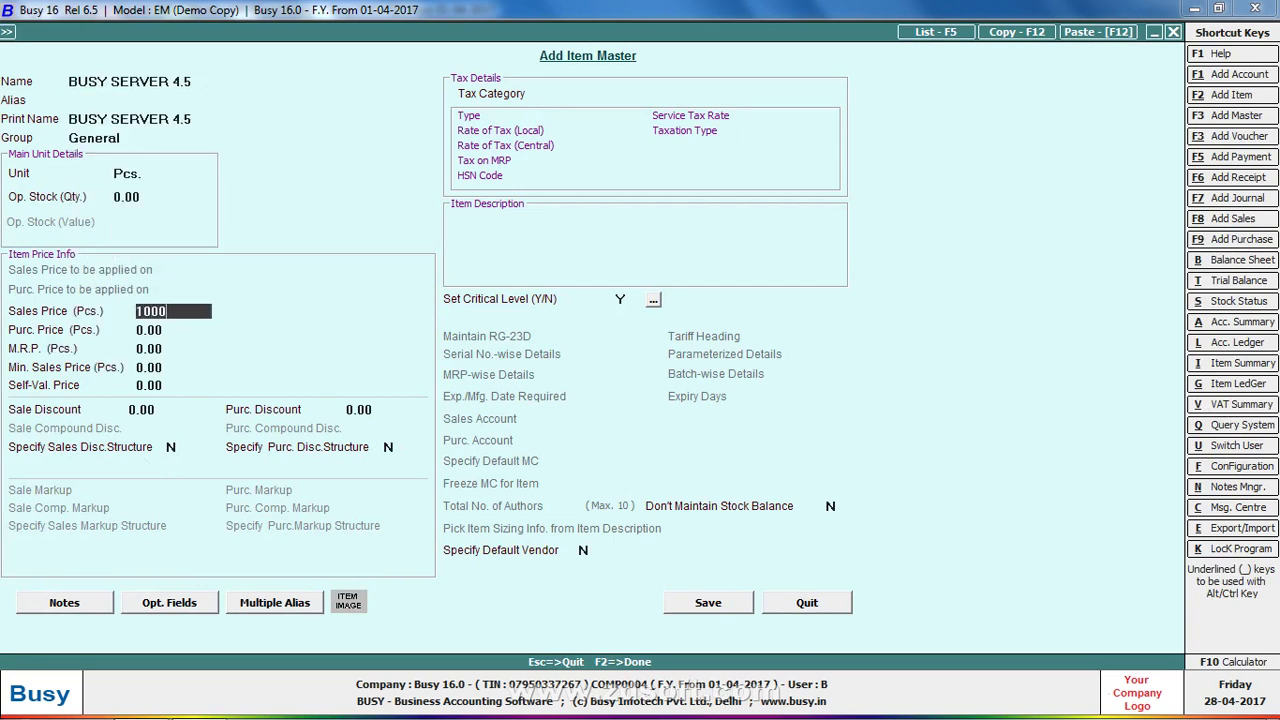
key(Return)
key(Return)
key(Up)
text(5000)
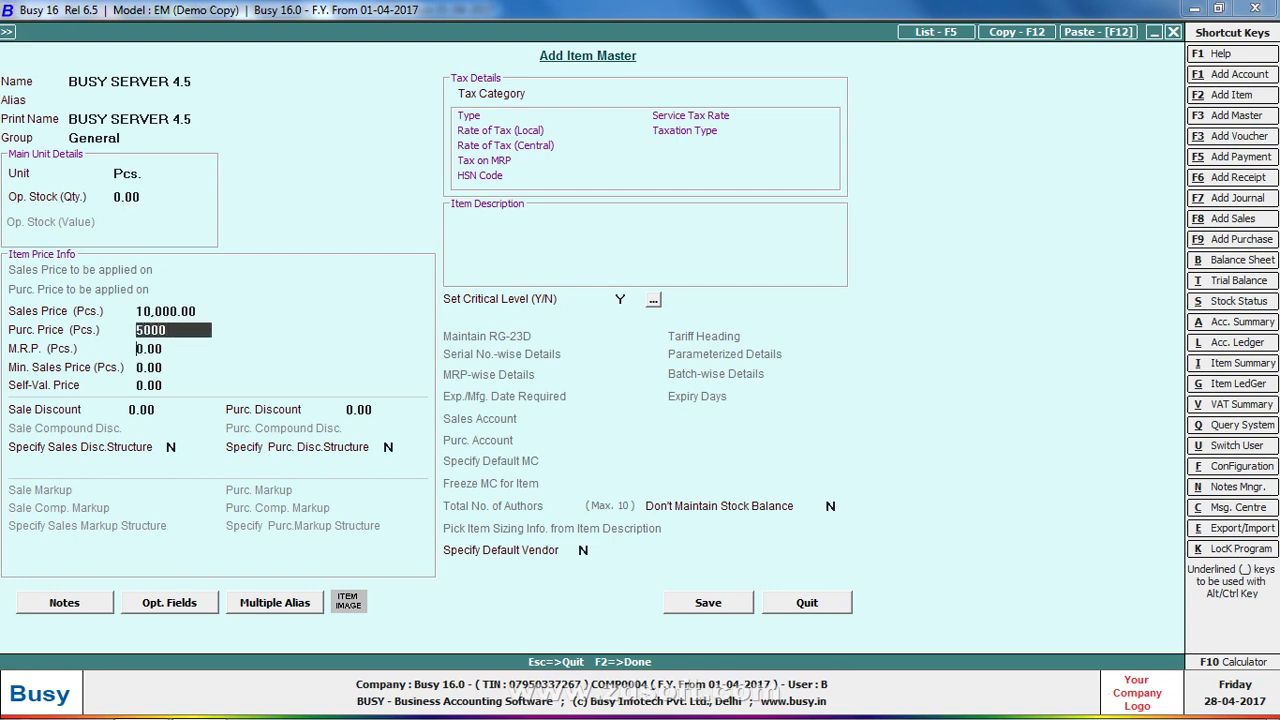
key(Return)
text(20000)
key(Return)
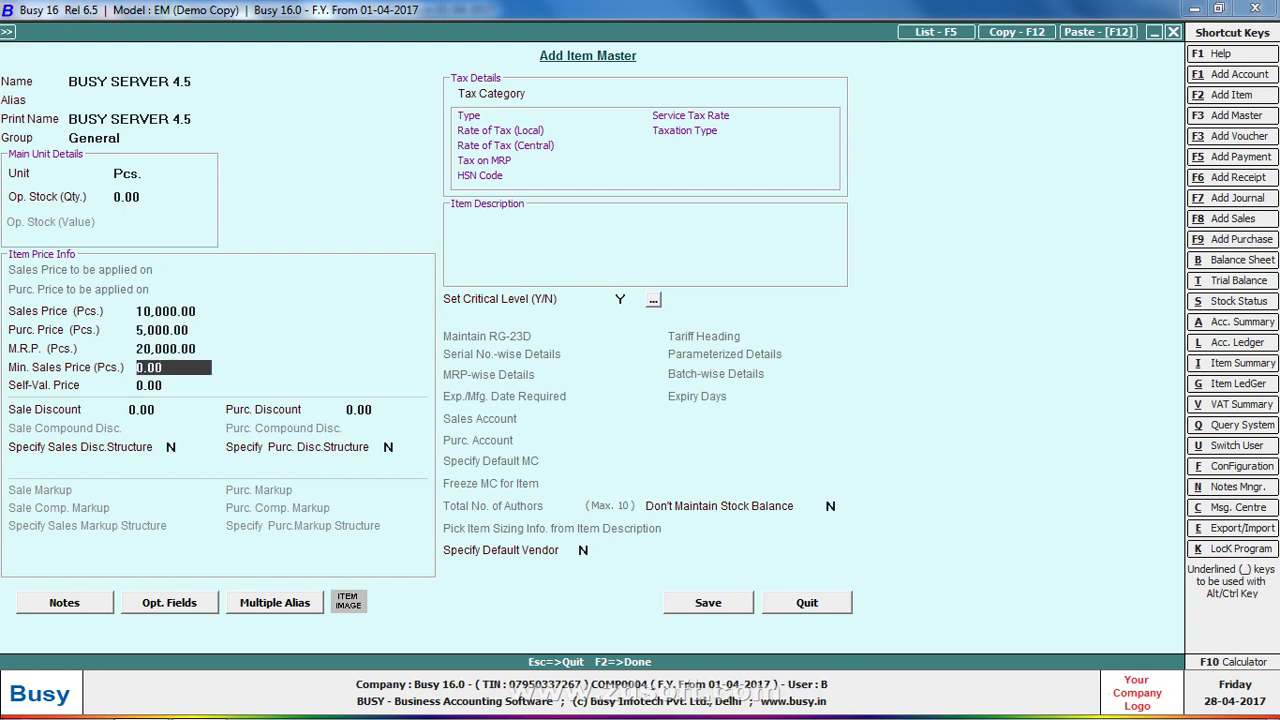
key(Return)
key(Return)
key(Return)
key(Return)
Create and save a 12.5% local tax category with HSN code 12365478
key(Return)
text(12.5)
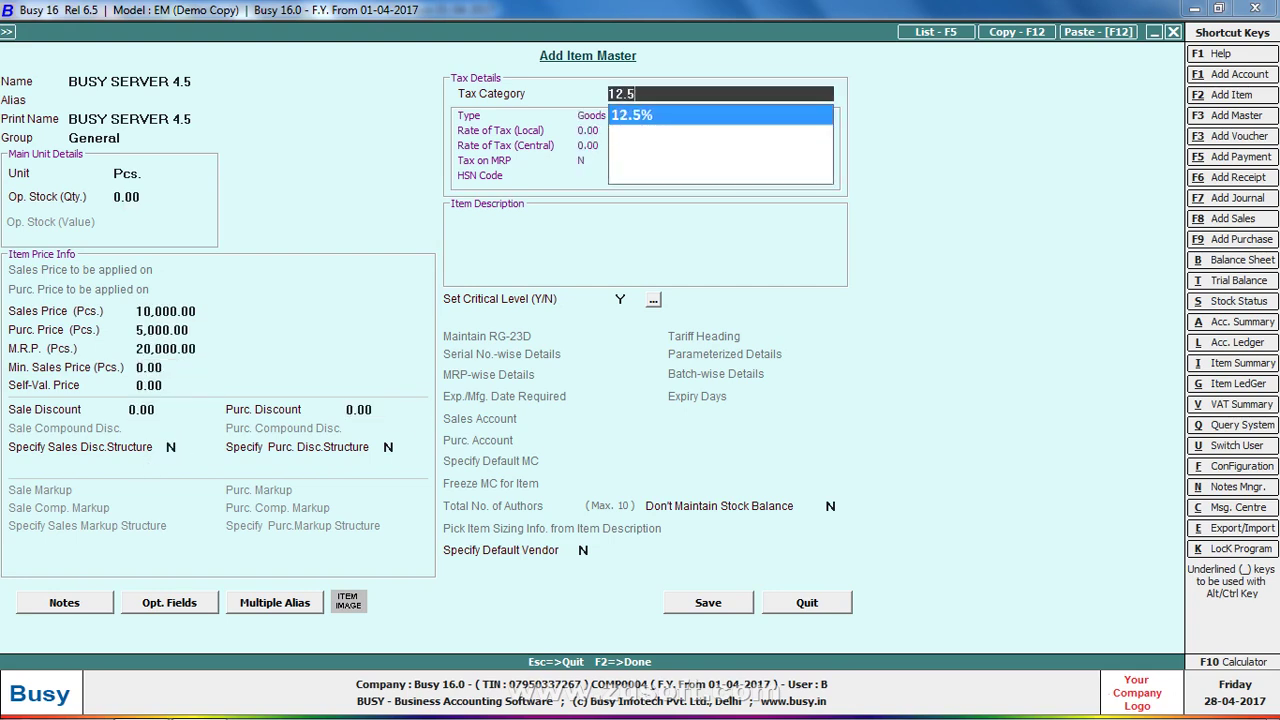
key(Return)
key(Return)
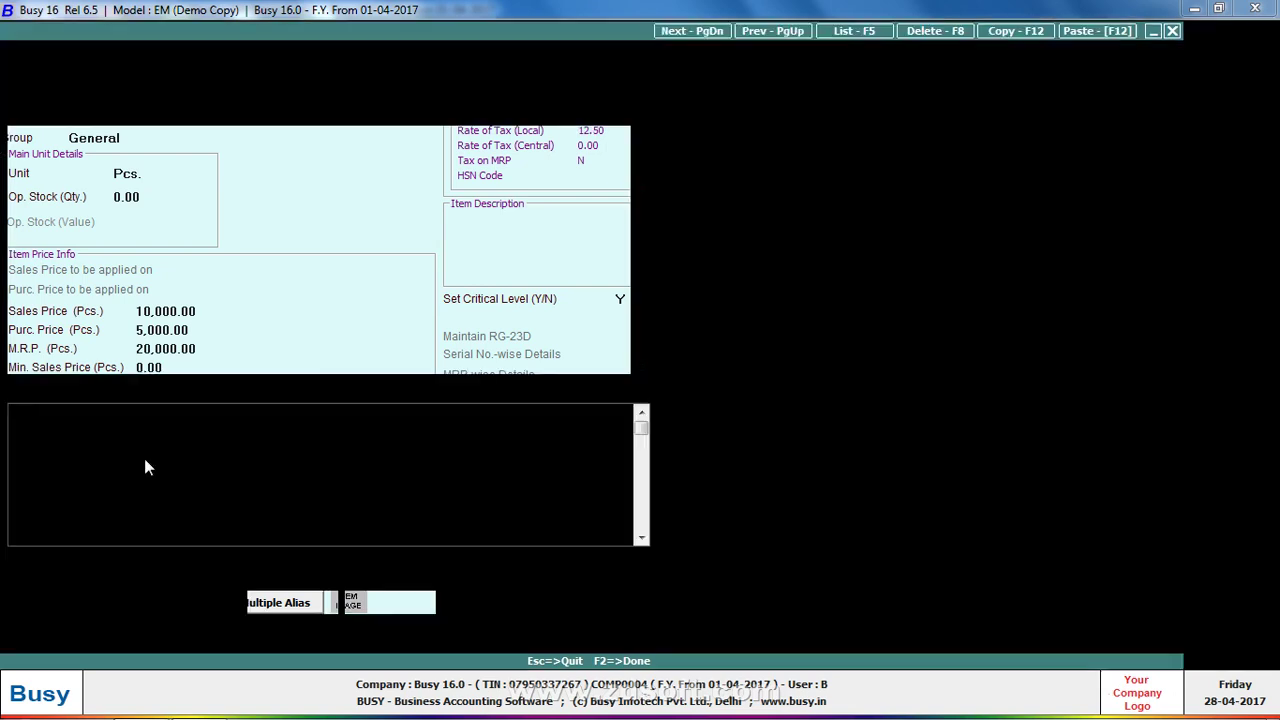
text(//////////)
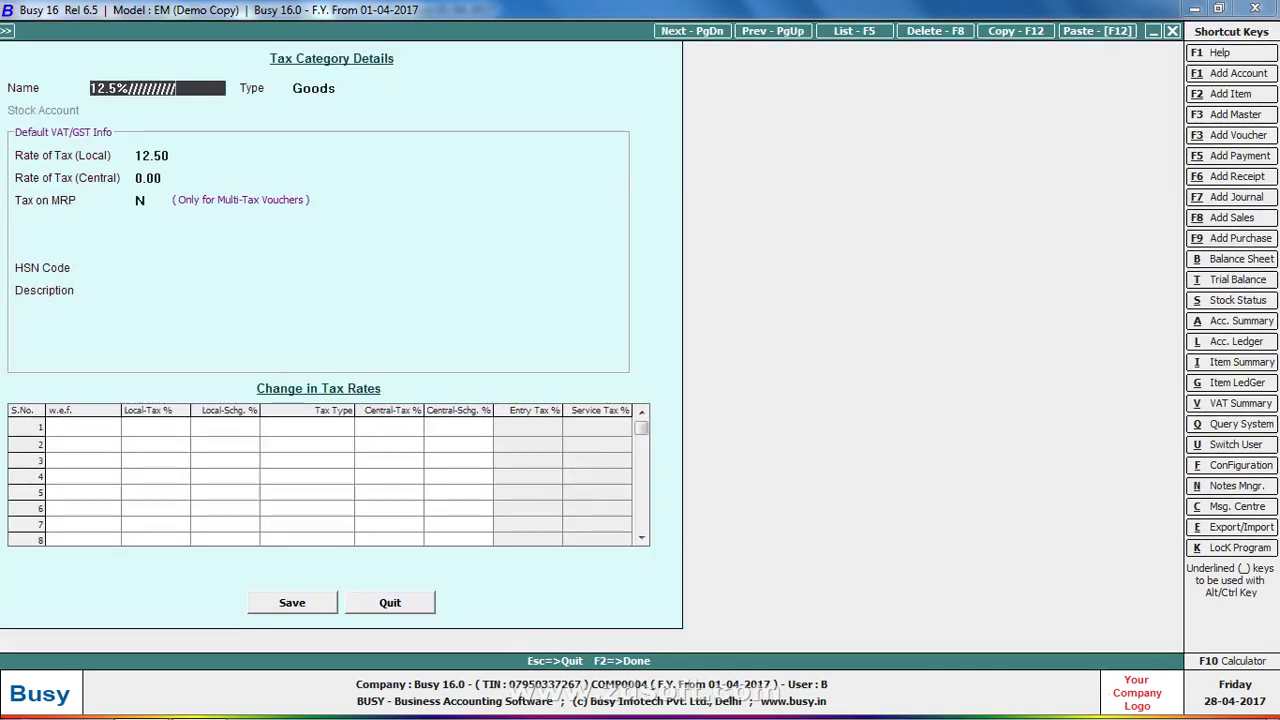
key(BackSpace)
key(BackSpace)
key(BackSpace)
key(BackSpace)
key(BackSpace)
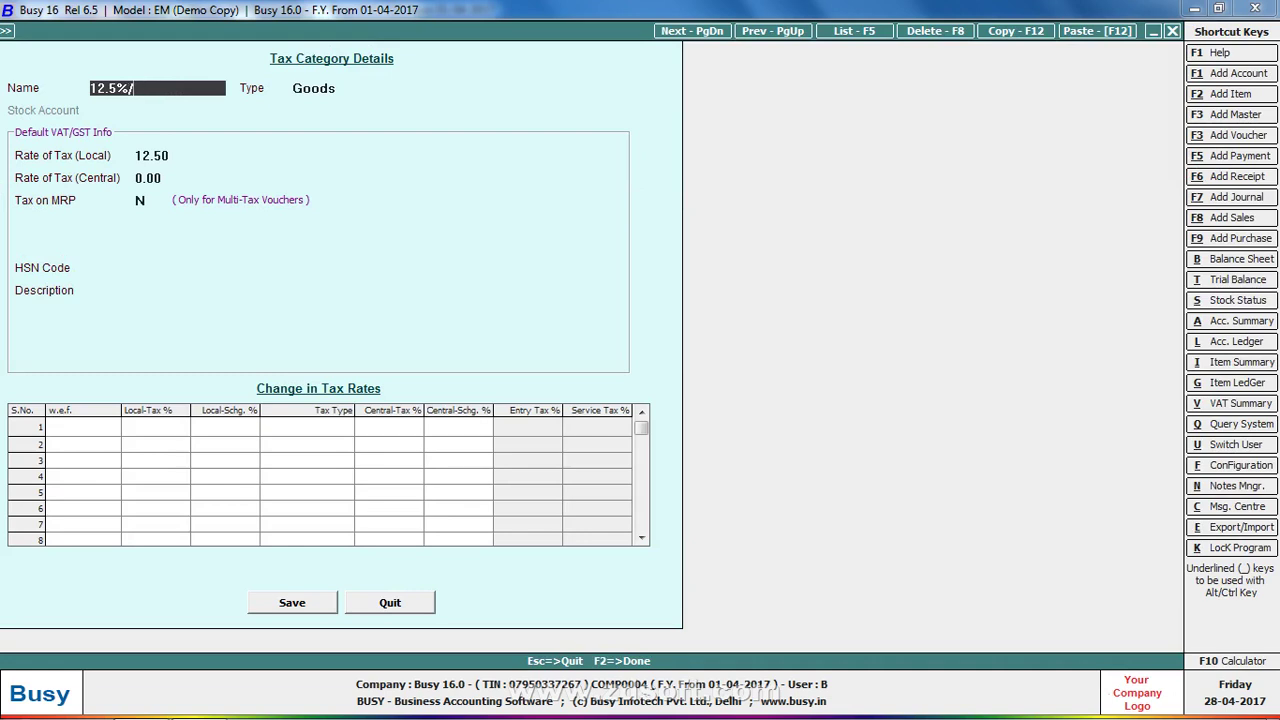
text(12365478))
key(Return)
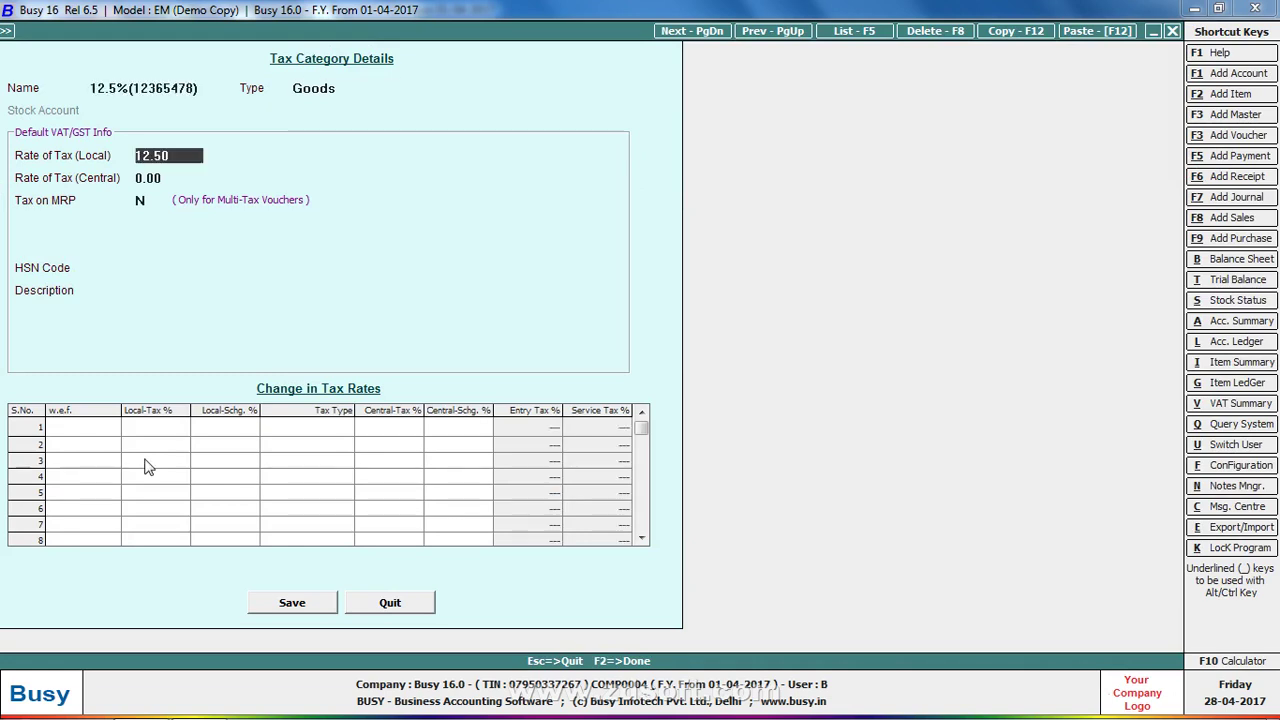
key(Return)
key(Return)
key(Return)
text(1233)
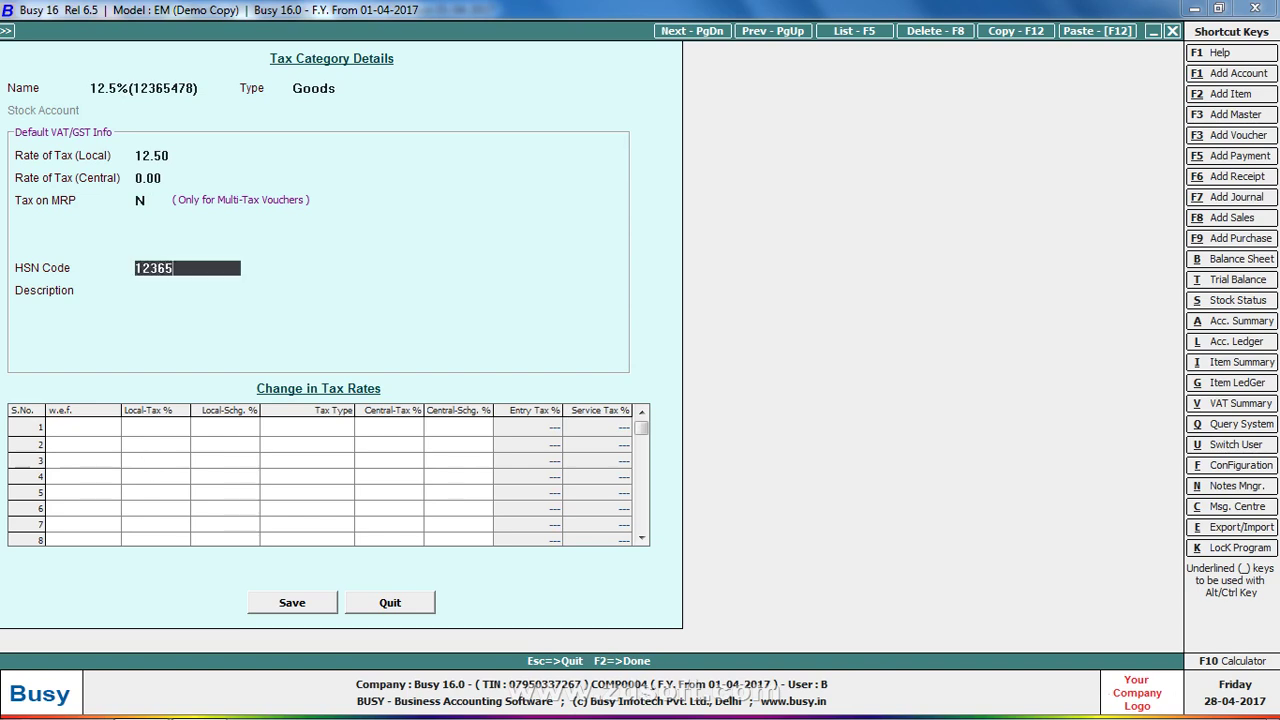
key(BackSpace)
key(BackSpace)
text(365478)
key(F2)
key(Return)
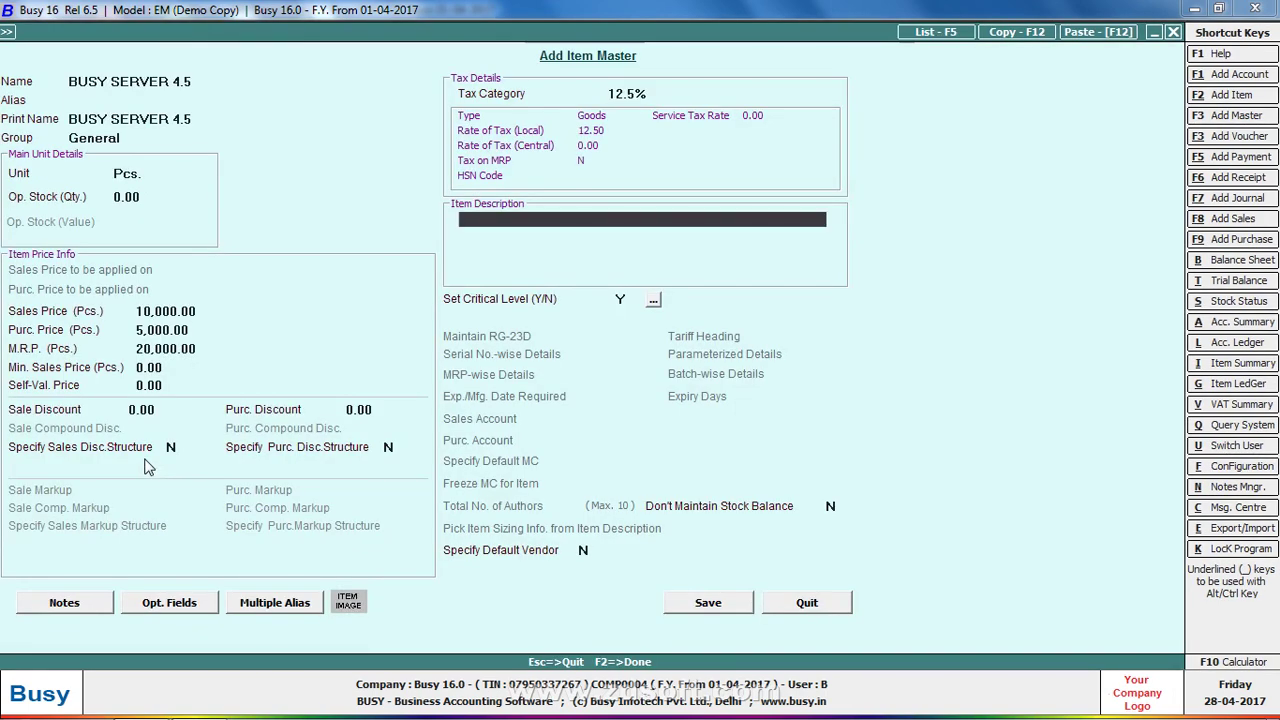
Assign the 12.5%(12365478) tax category to BUSY SERVER 4.5 and save the item
key(Down)
key(Down)
key(Return)
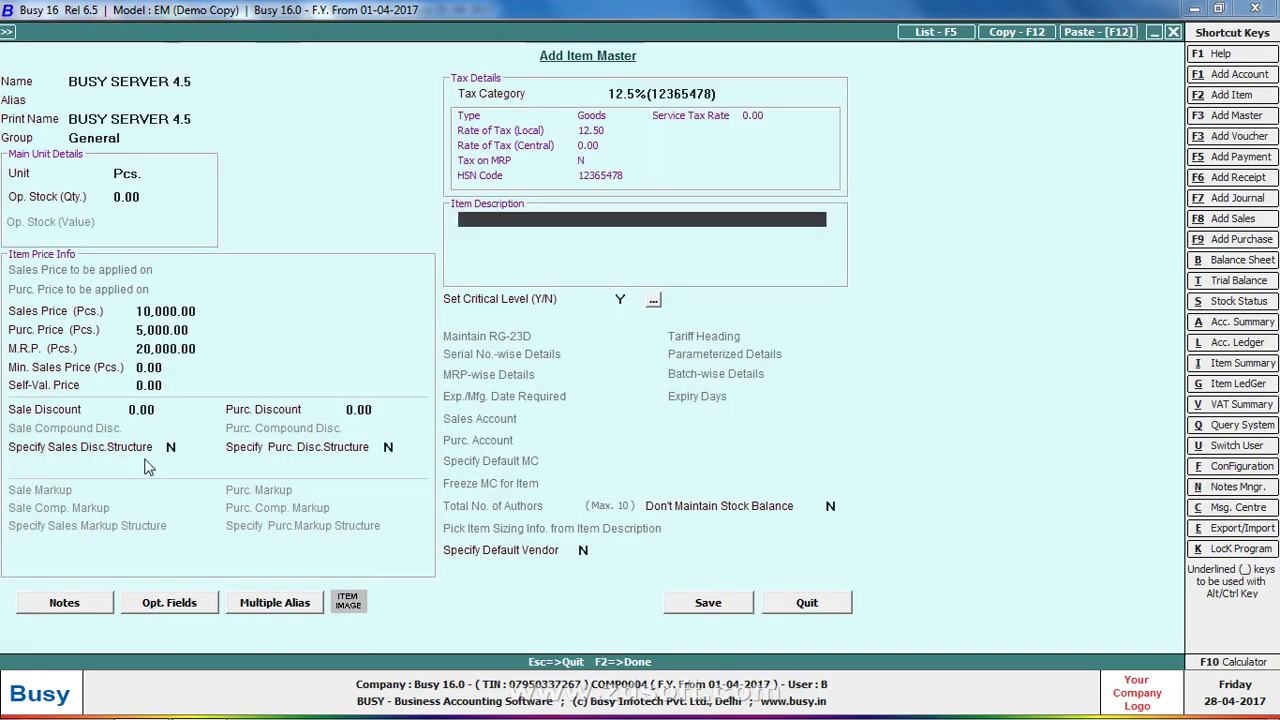
key(F2)
key(Return)
Enter 100 Pcs of BUSY SERVER 4.5 on line 2 and accept its 12.5% item-wise VAT
text(100)
key(Return)
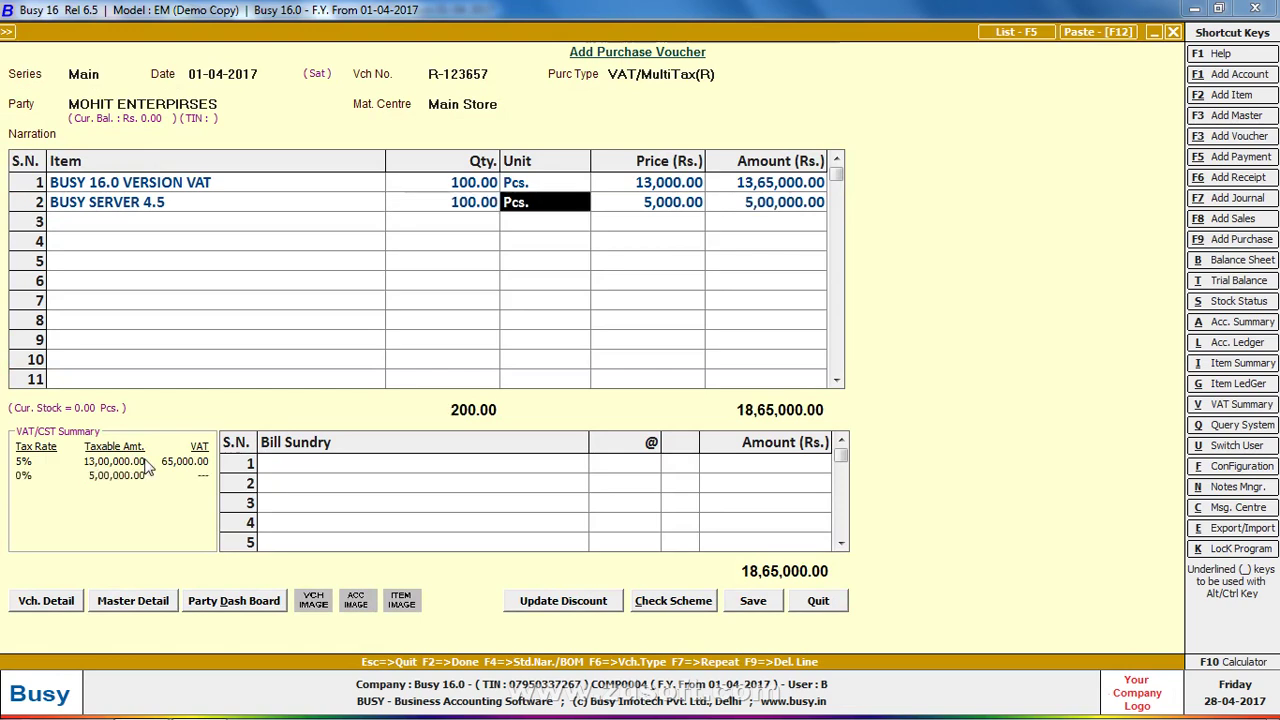
key(Return)
key(Return)
key(Return)
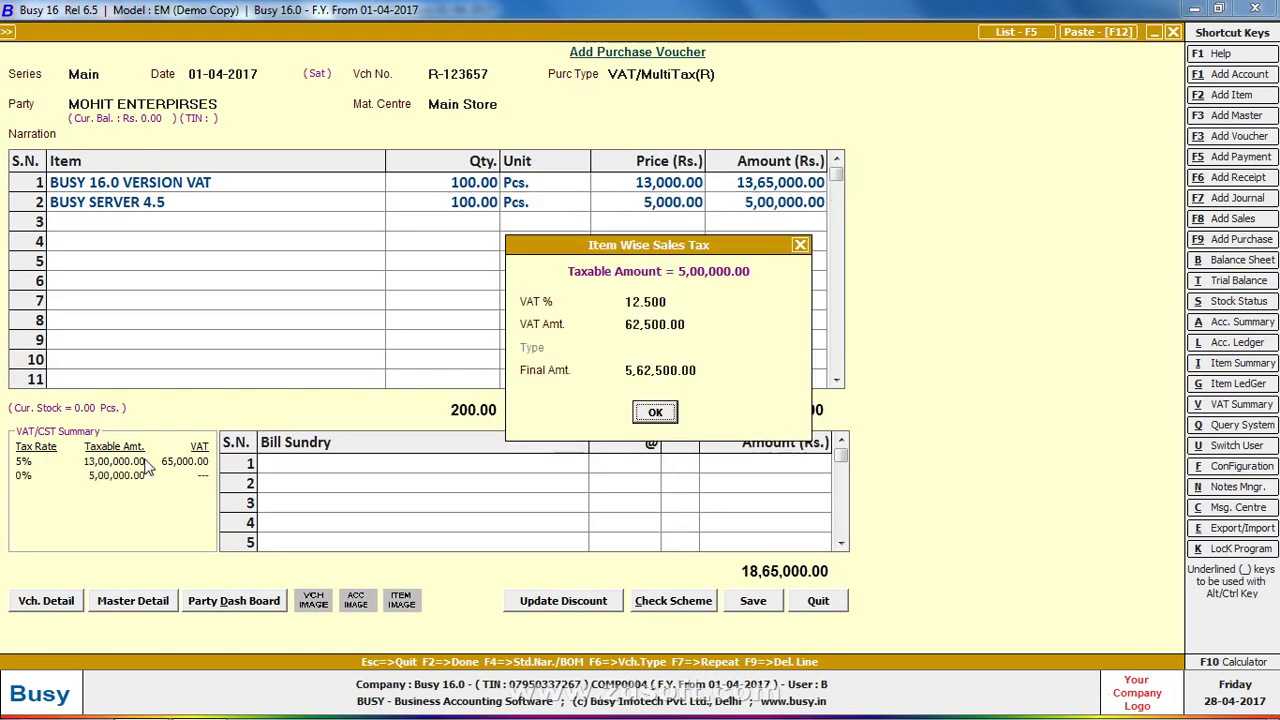
key(Return)
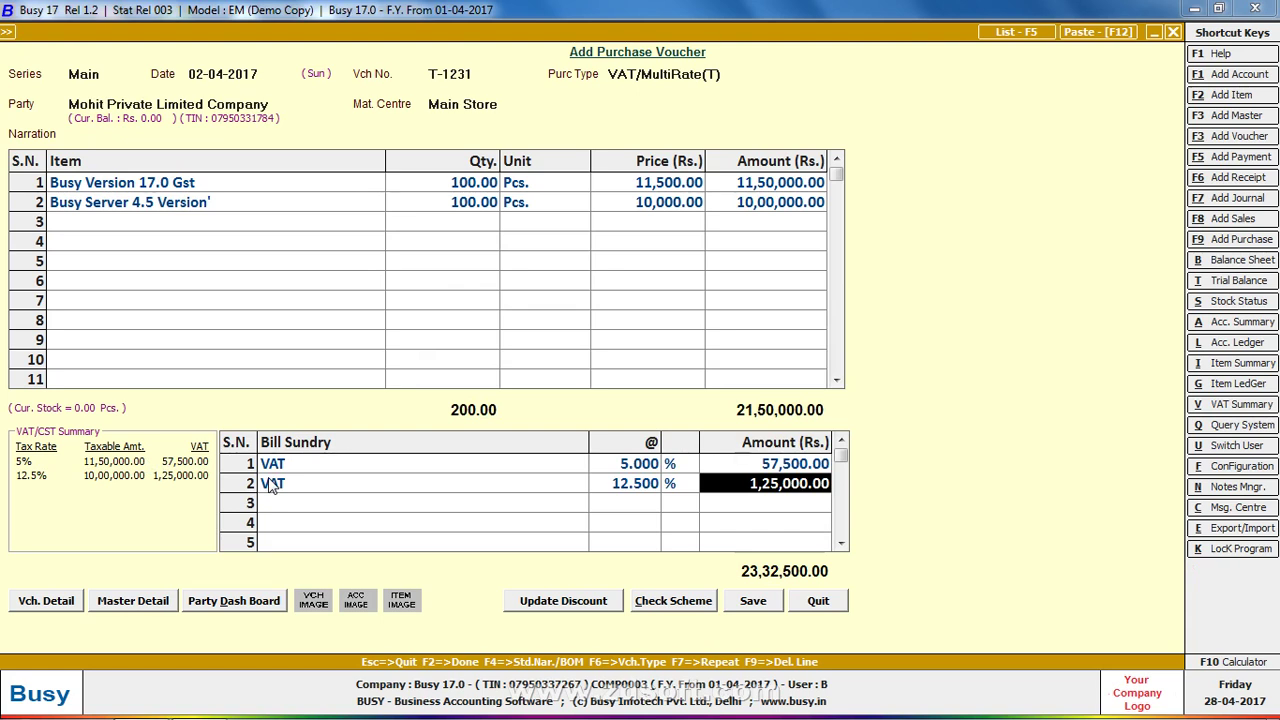
Insert a new line 2 with 150 Pcs of Busy Version 17.0 Gst above Busy Server 4.5
click(192, 208)
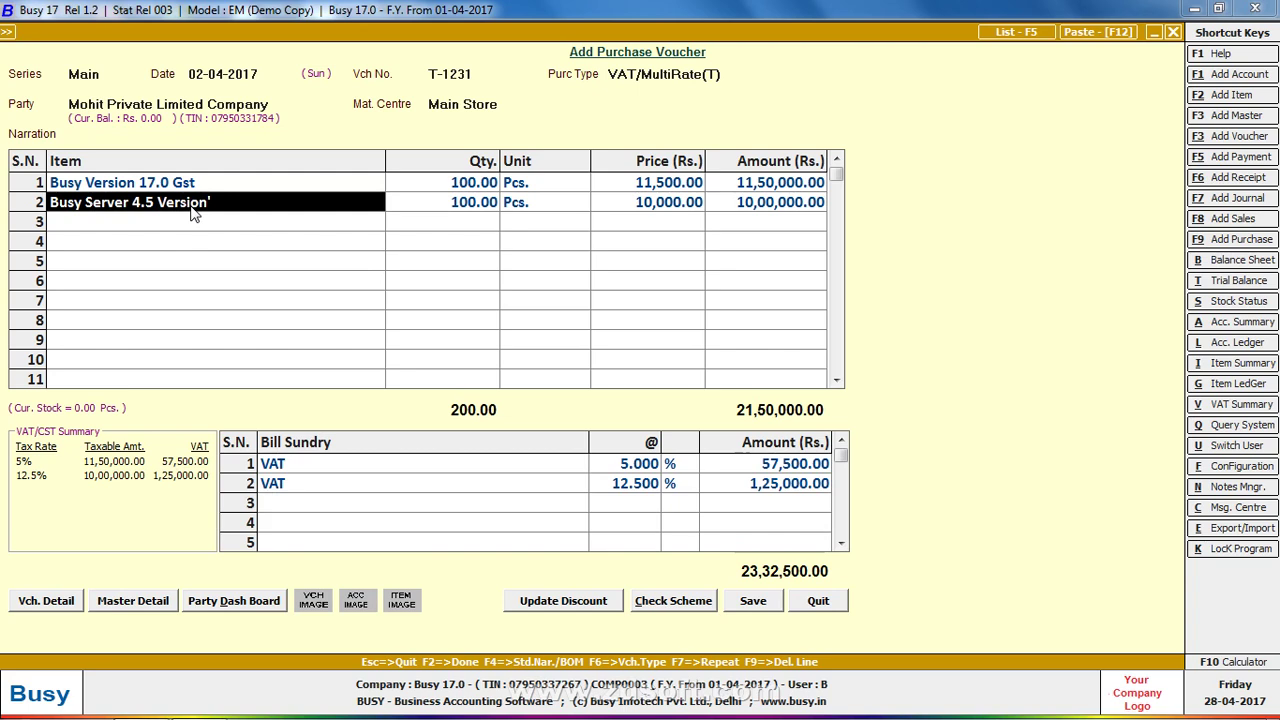
key(Insert)
text(BUS)
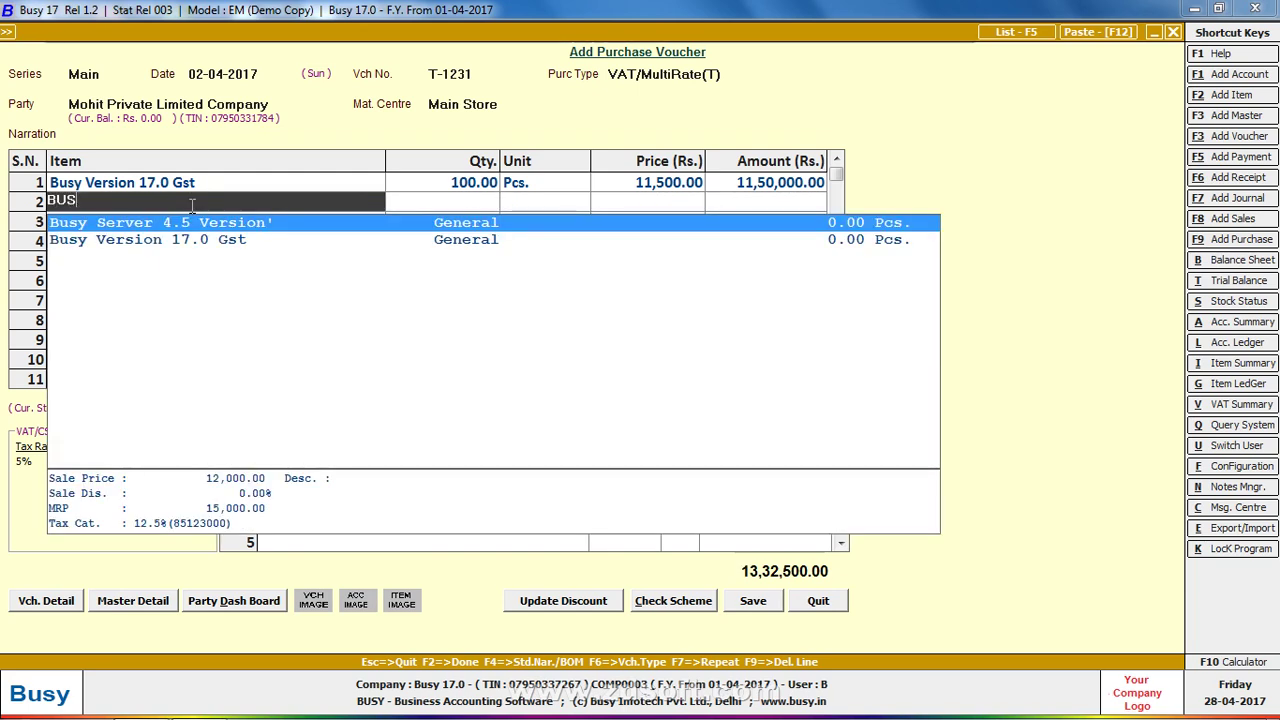
key(Return)
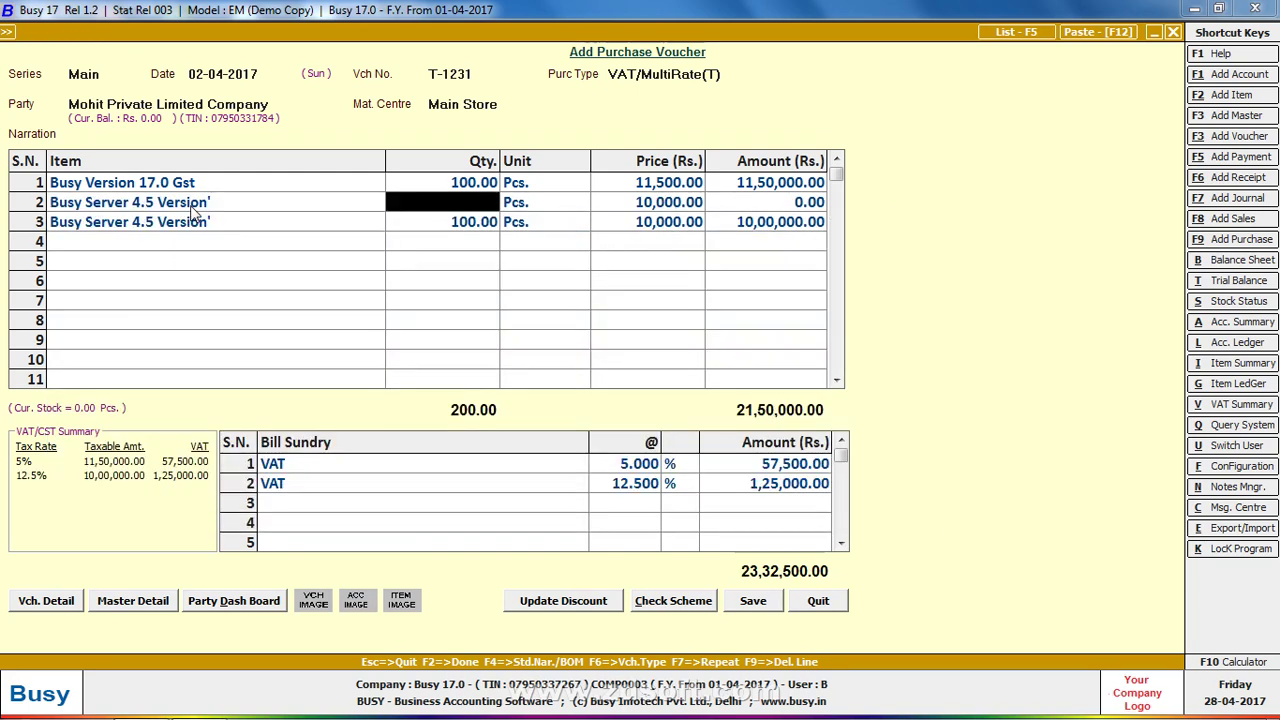
text(150)
click(193, 209)
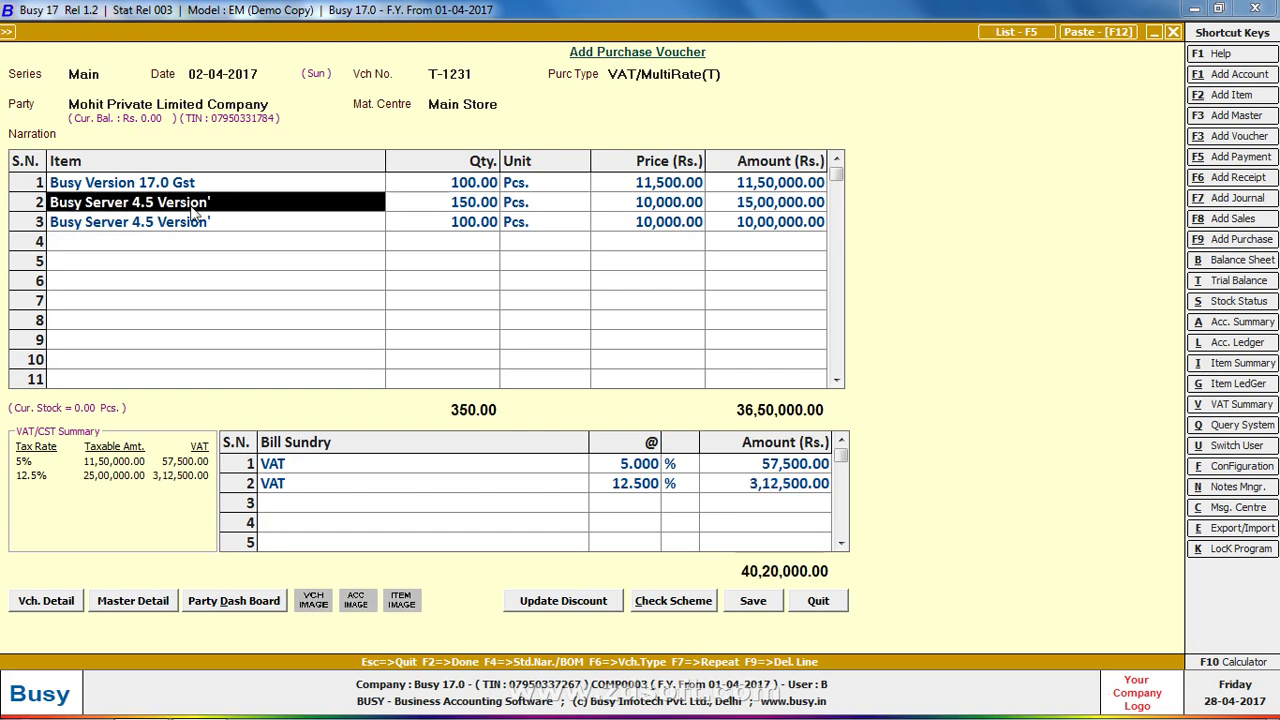
click(193, 209)
key(Return)
key(Return)
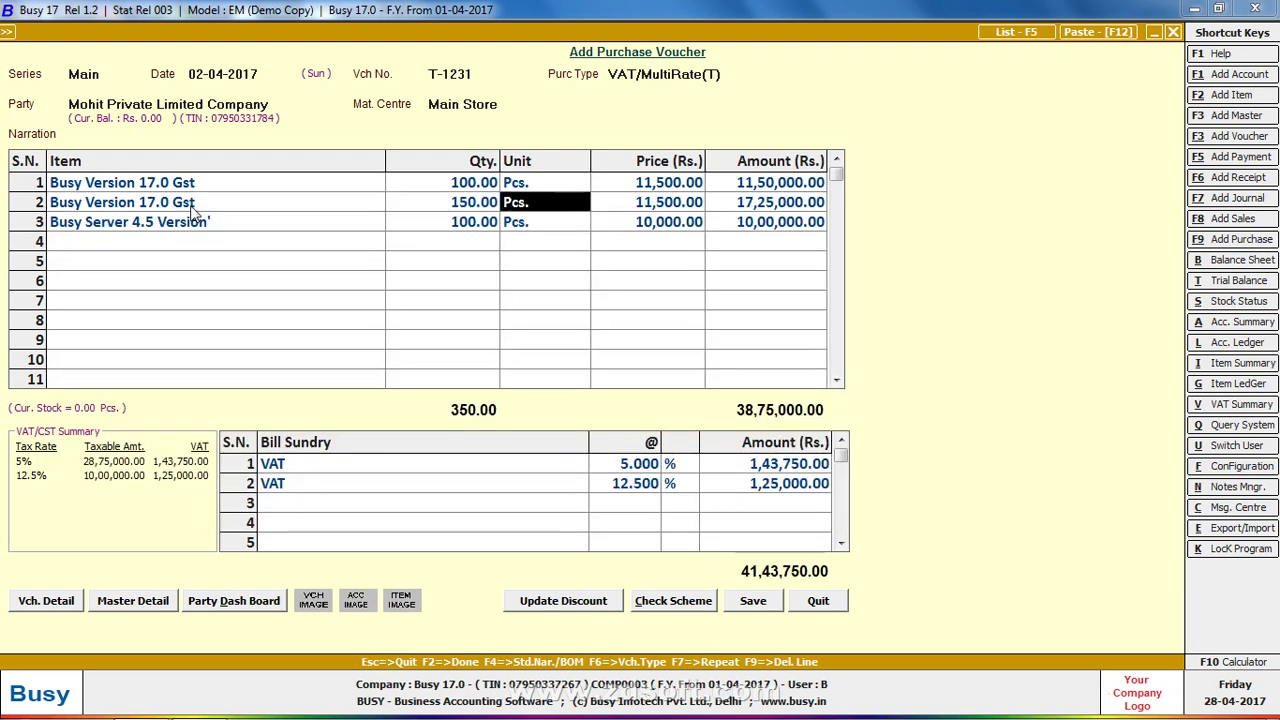
key(Return)
key(Return)
key(Return)
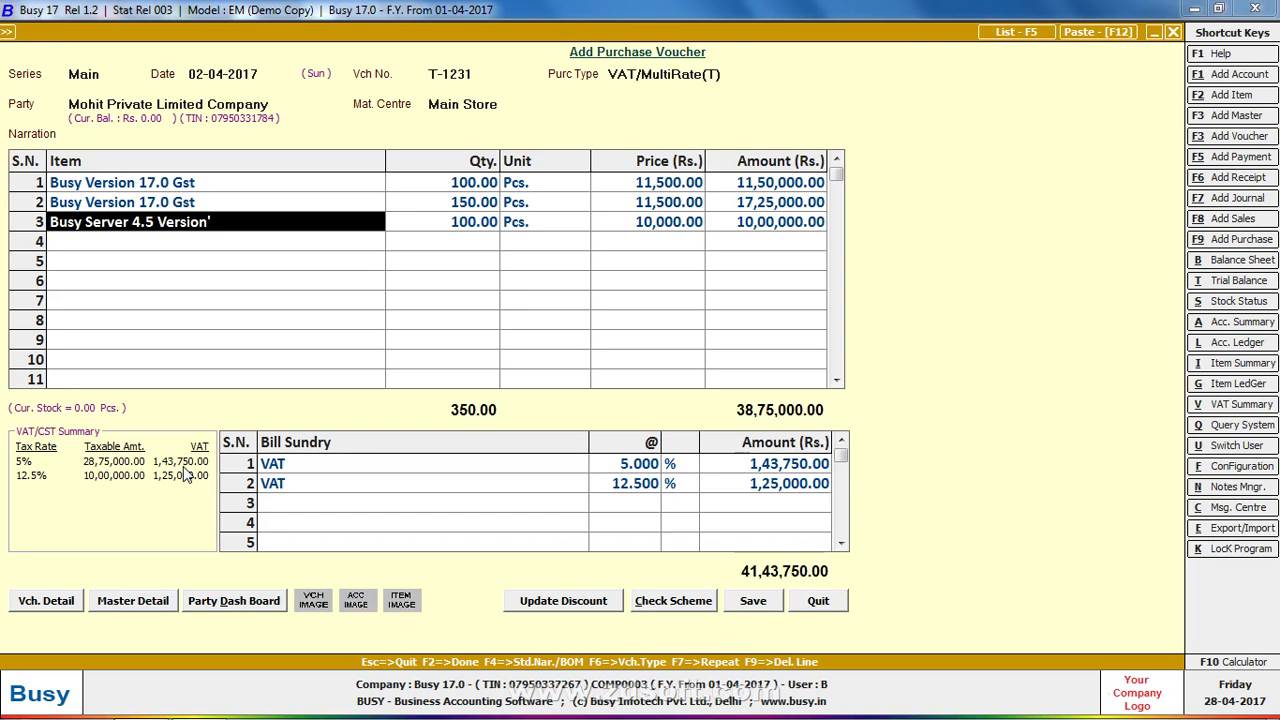
Delete both VAT sundry rows and add VAT at 12.5% as the first bill sundry
key(Return)
key(F9)
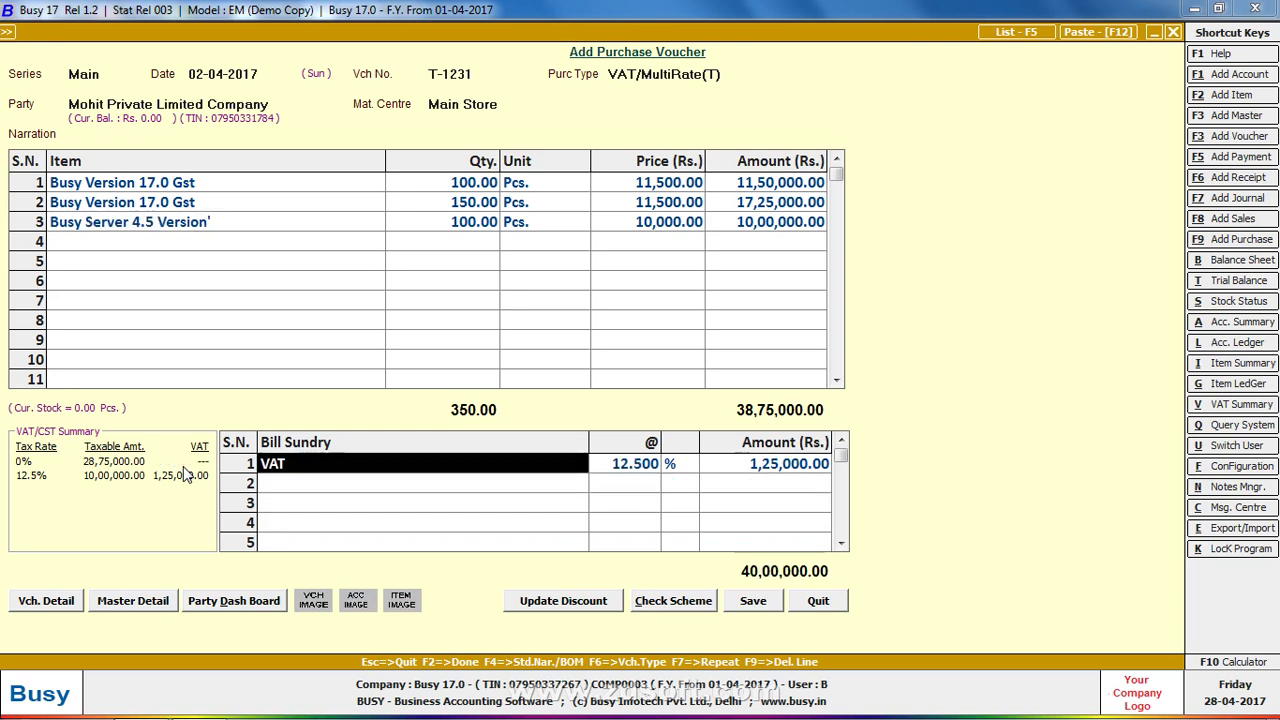
key(F9)
text(va)
key(Return)
text(12.5)
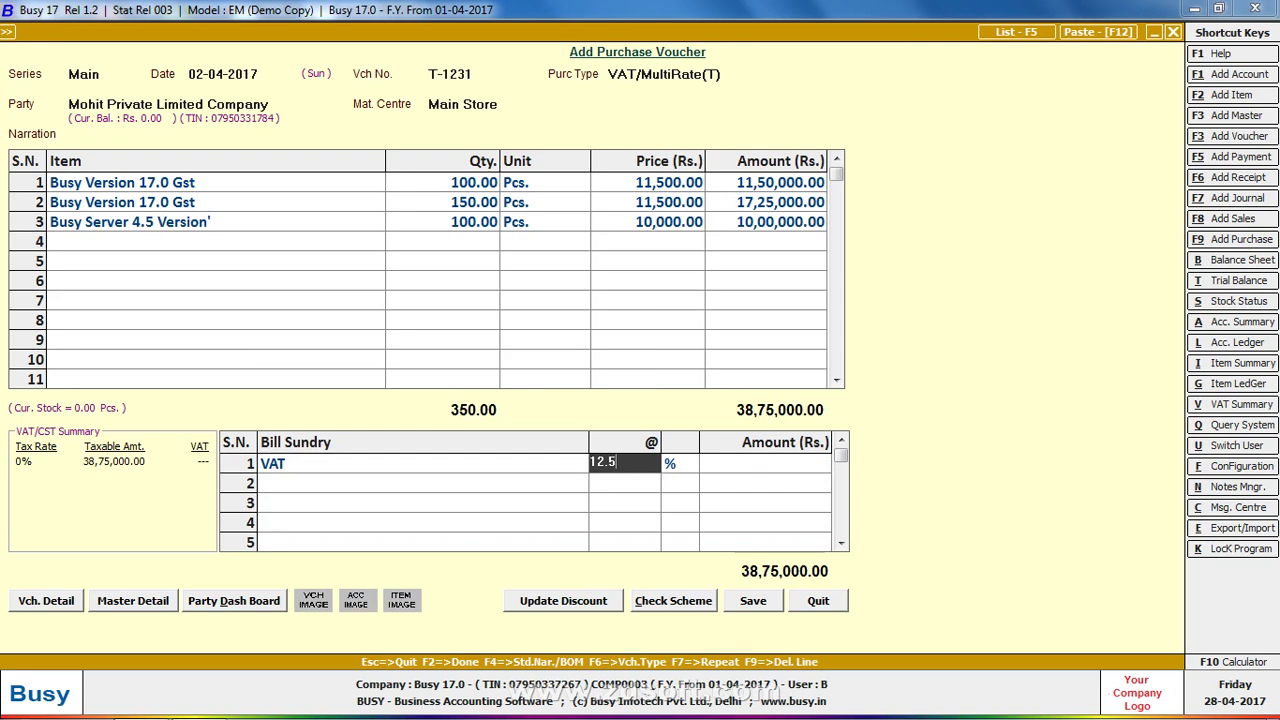
key(Return)
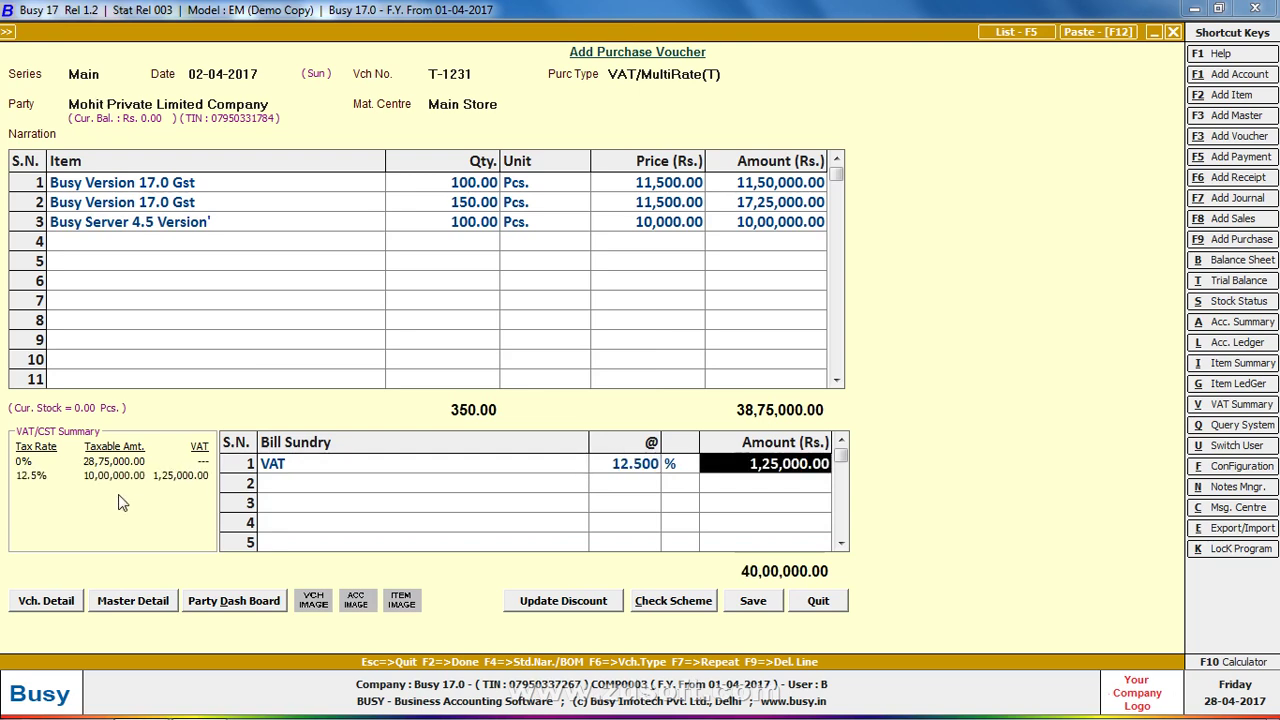
Add VAT at 5% as the second bill sundry
key(Return)
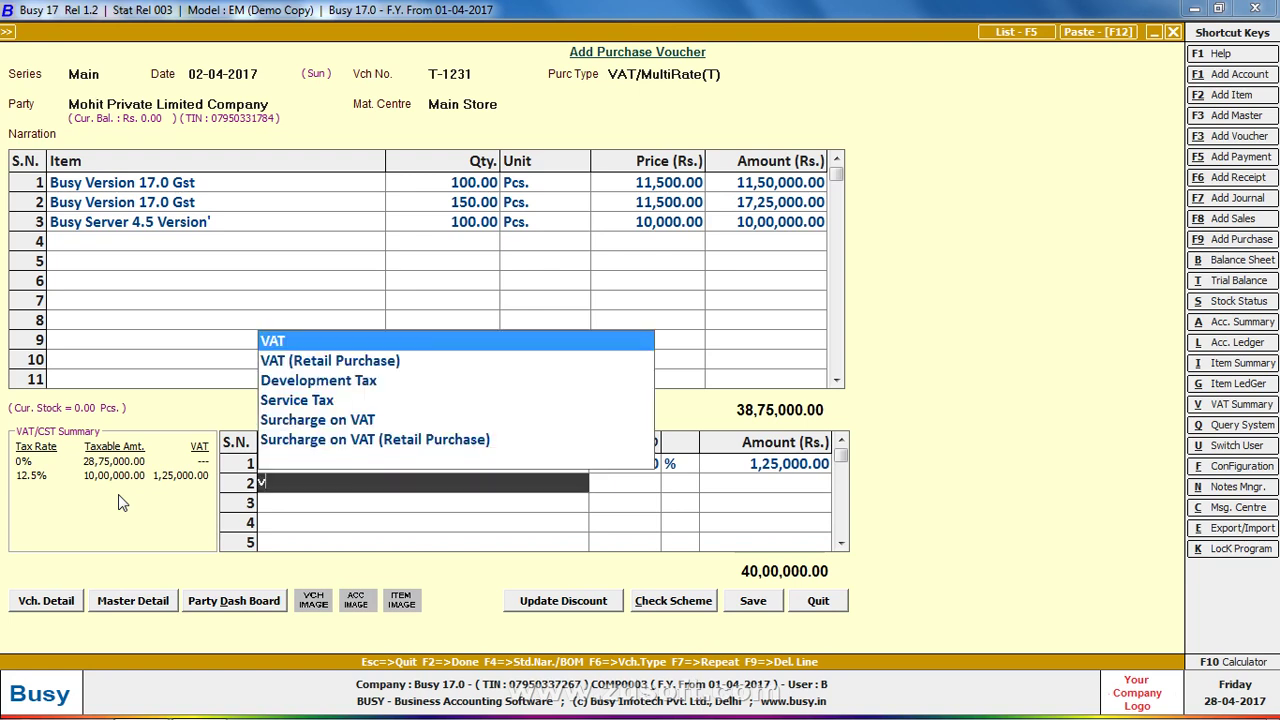
text(VAT)
key(Return)
text(5)
key(Return)
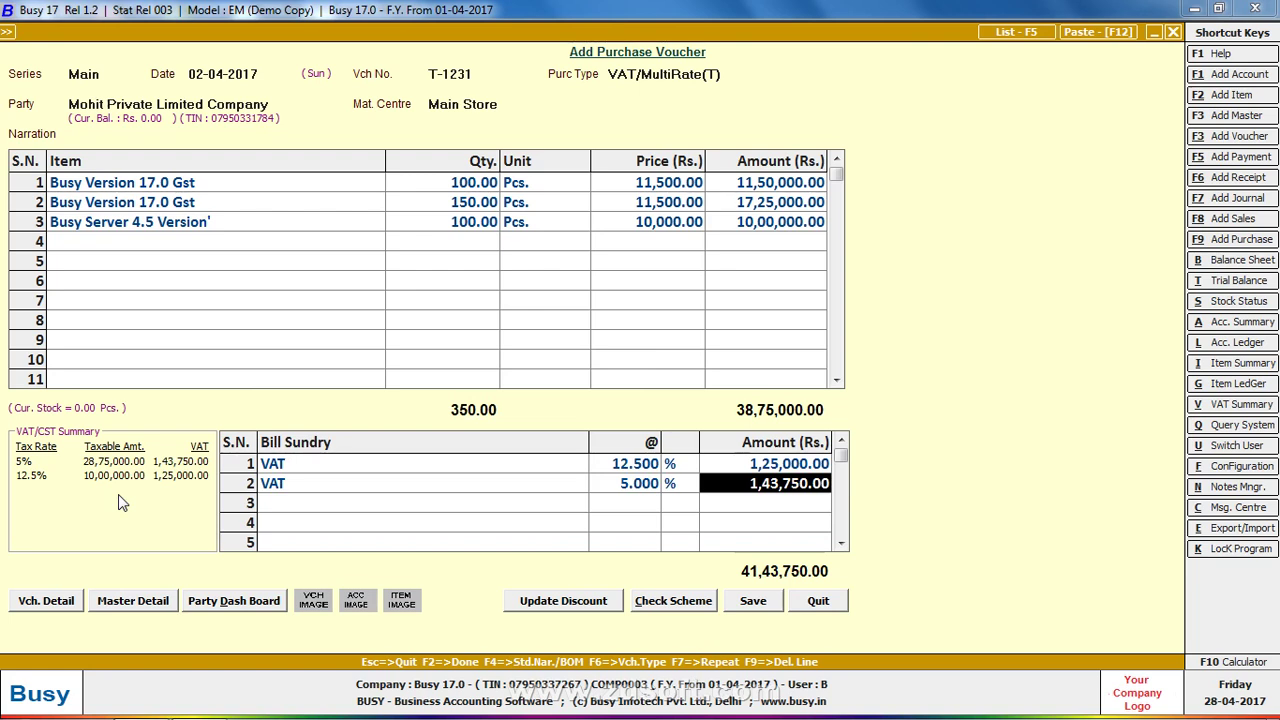
key(Up)
key(Up)
key(Up)
key(Up)
key(Up)
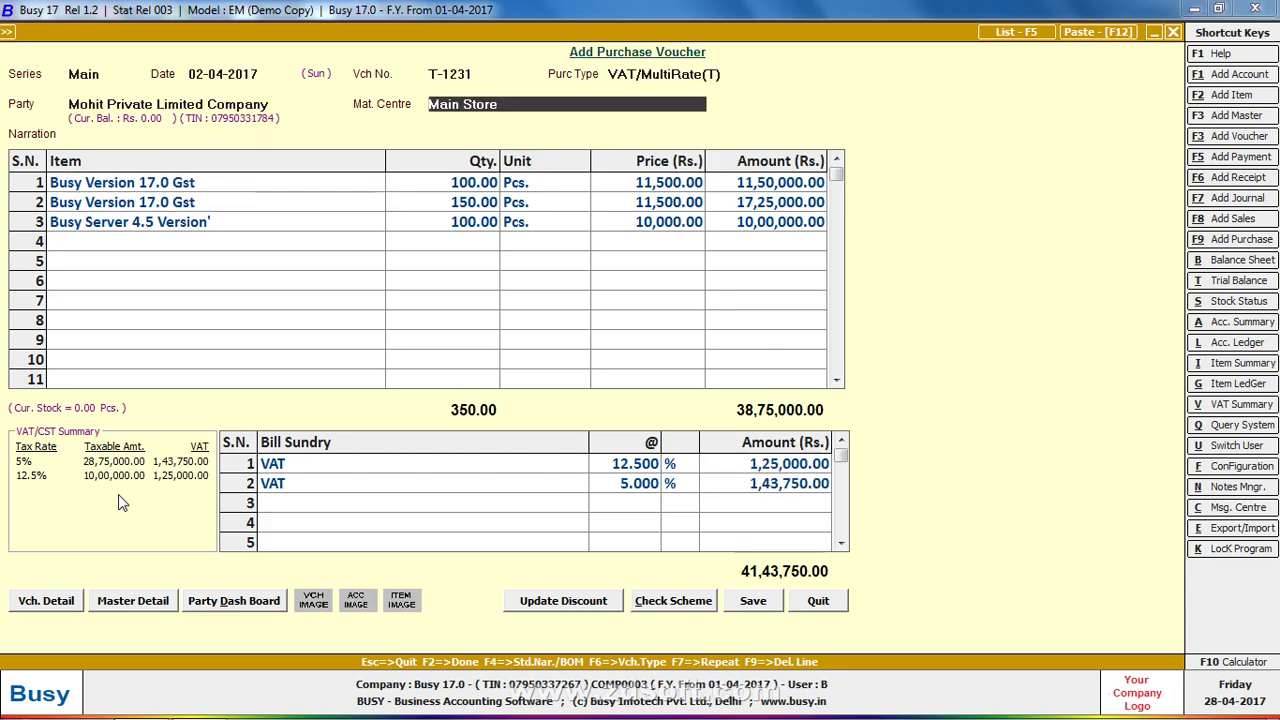
Open BUSY 17's VAT/MultiRate(T) purchase type and compare it with BUSY 16's VAT/MultiTax(R) settings
key(Up)
key(Up)
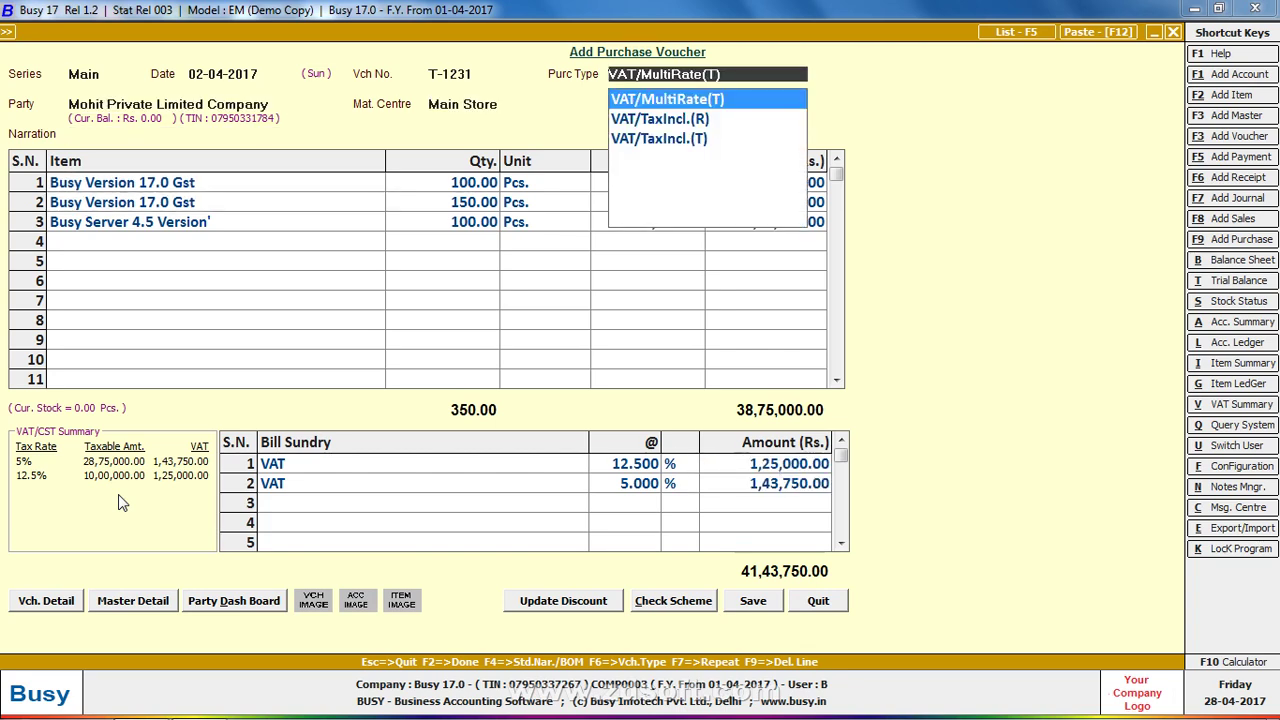
key(F3)
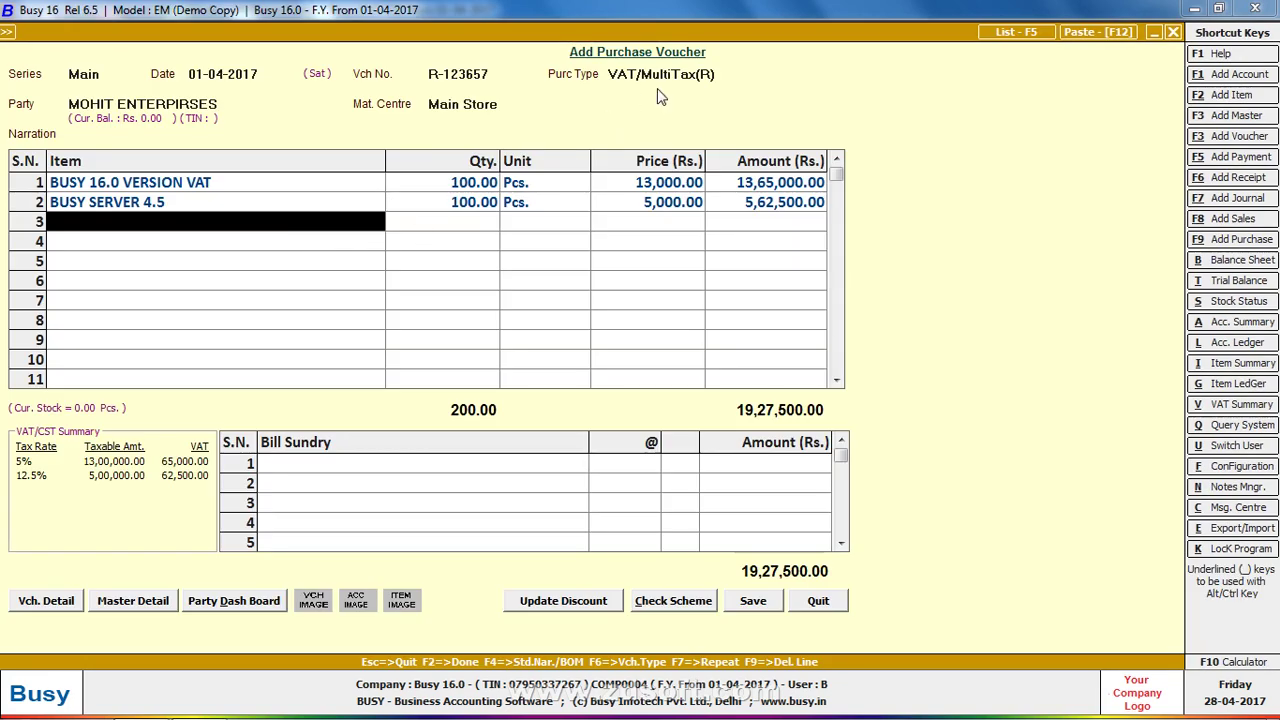
click(669, 74)
double_click(656, 94)
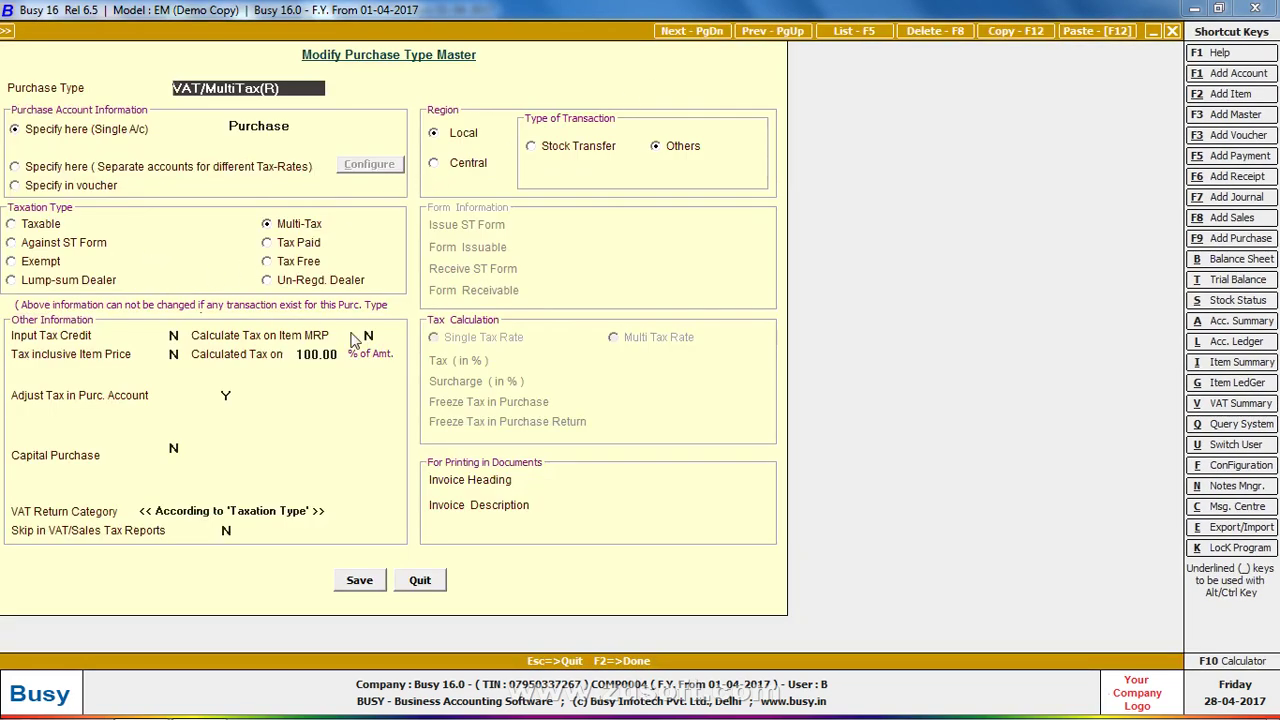
key(Escape)
key(alt+Tab)
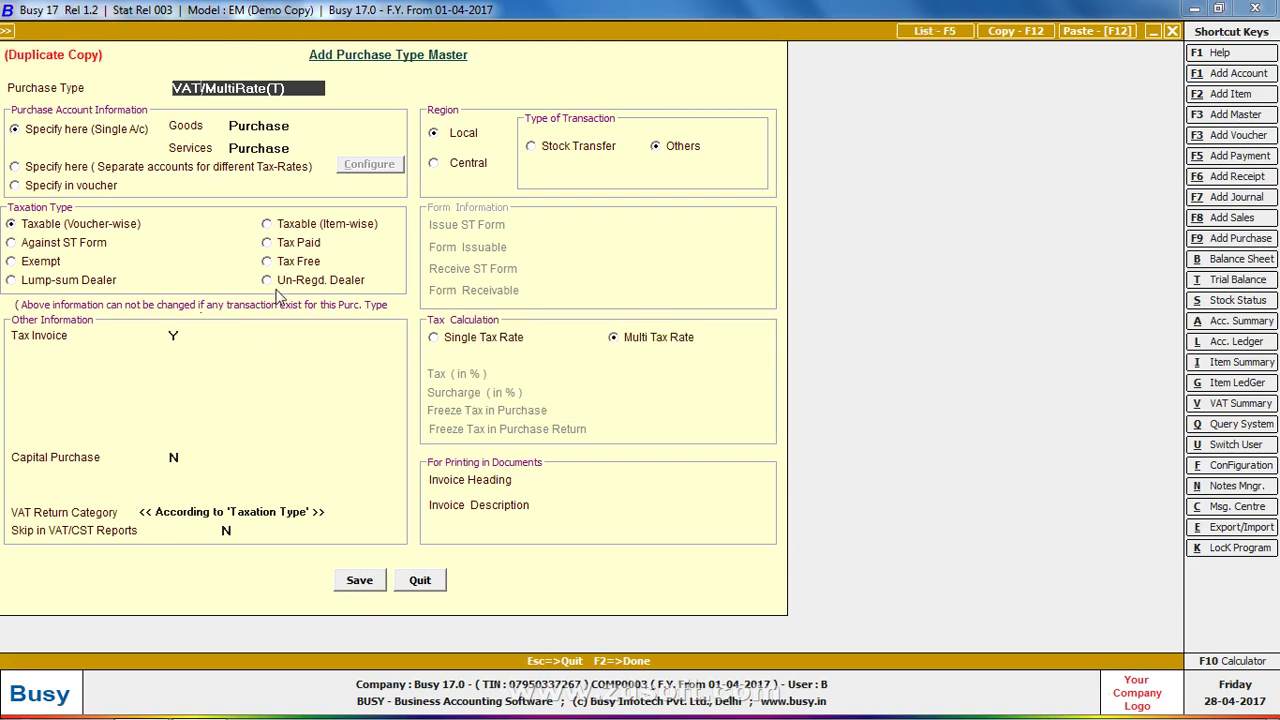
Save purchase type 'VAT/MultiRate(T).' as Taxable (Item-wise) with tax account VAT
text(.)
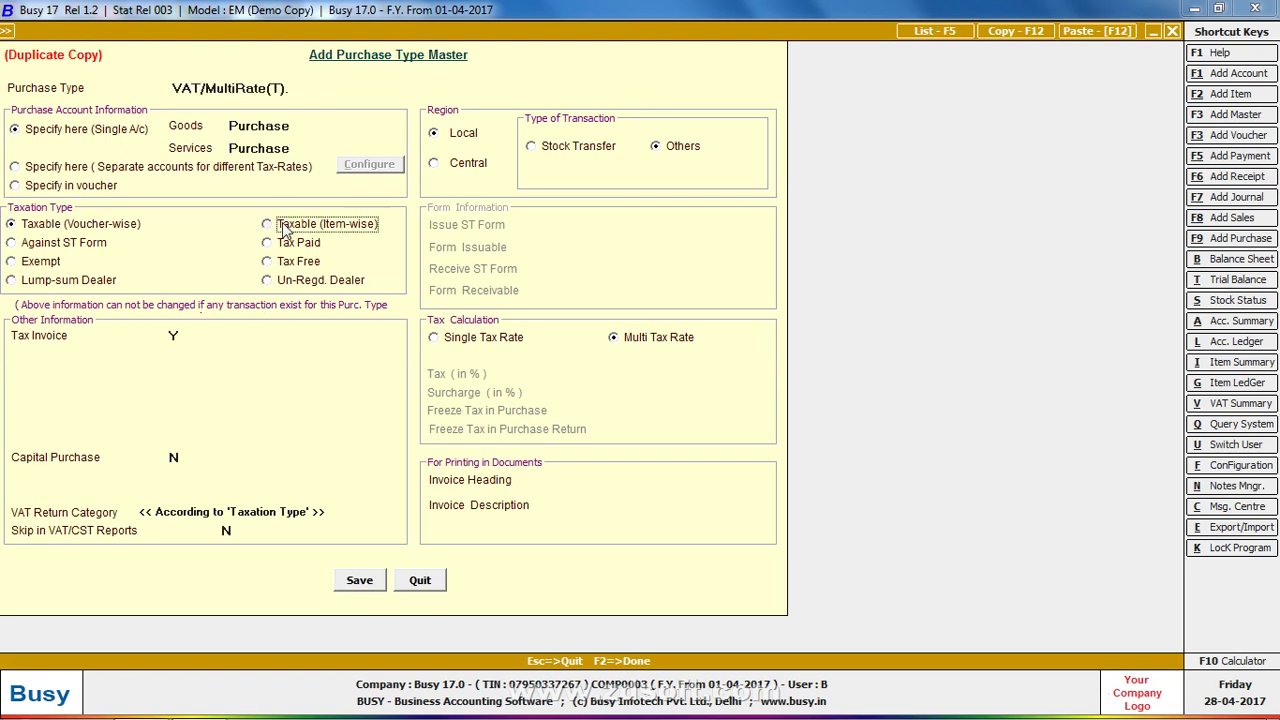
click(285, 226)
click(183, 424)
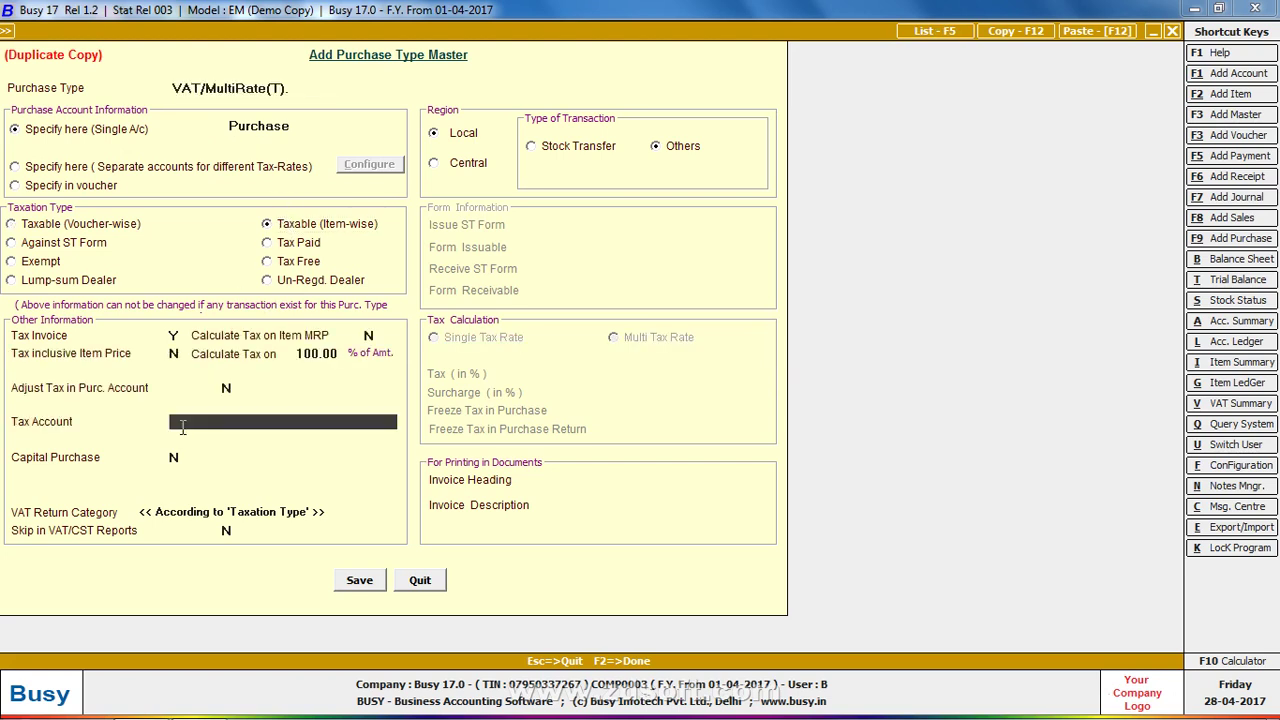
text(VAT)
key(Return)
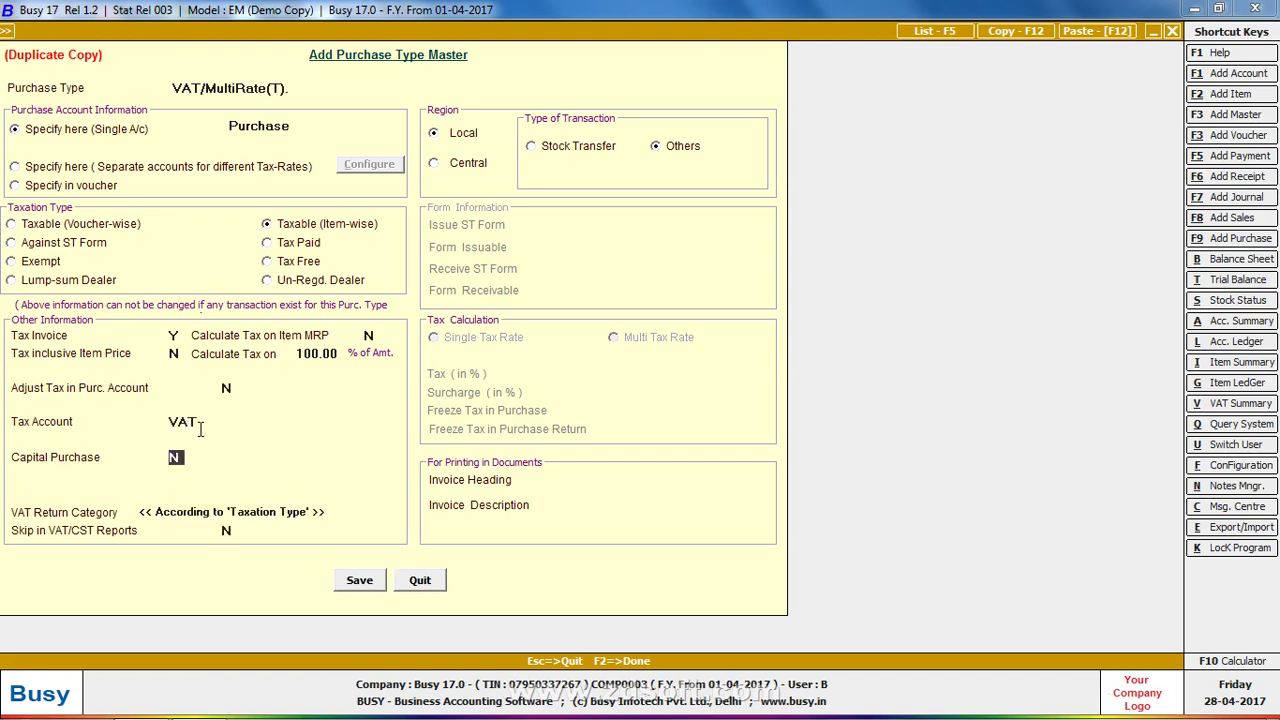
click(358, 580)
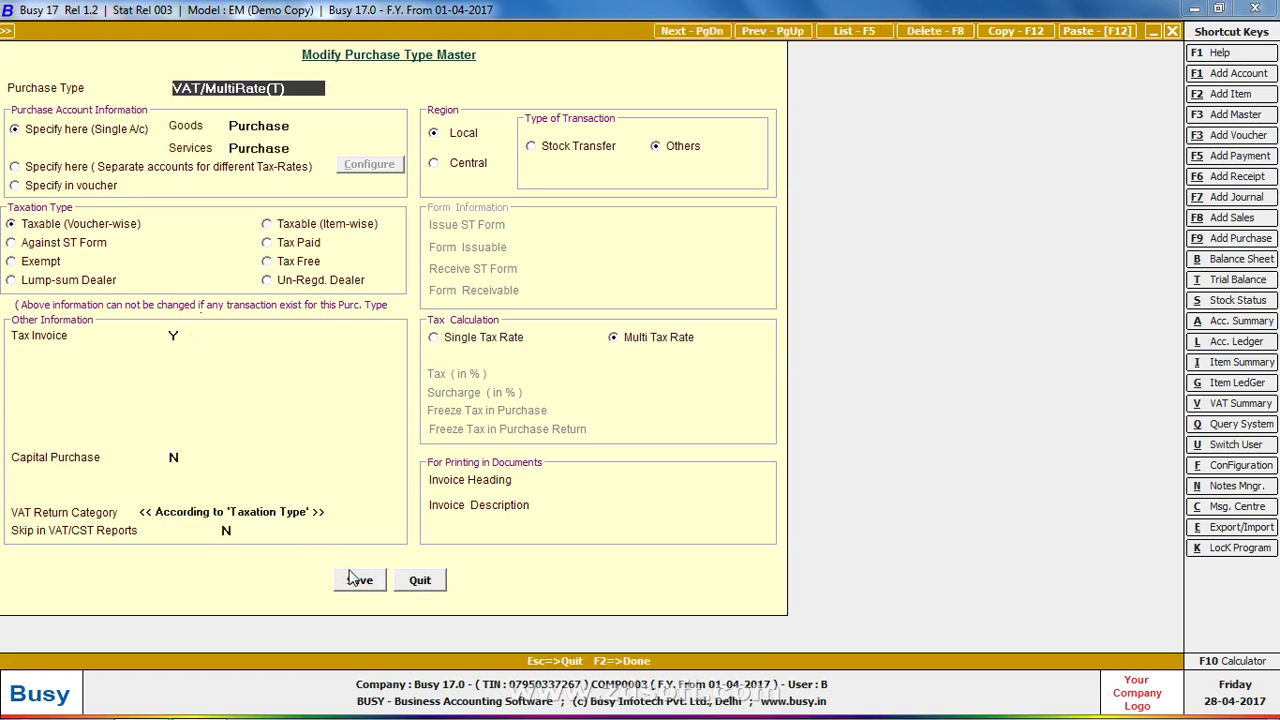
key(Escape)
key(Return)
key(Down)
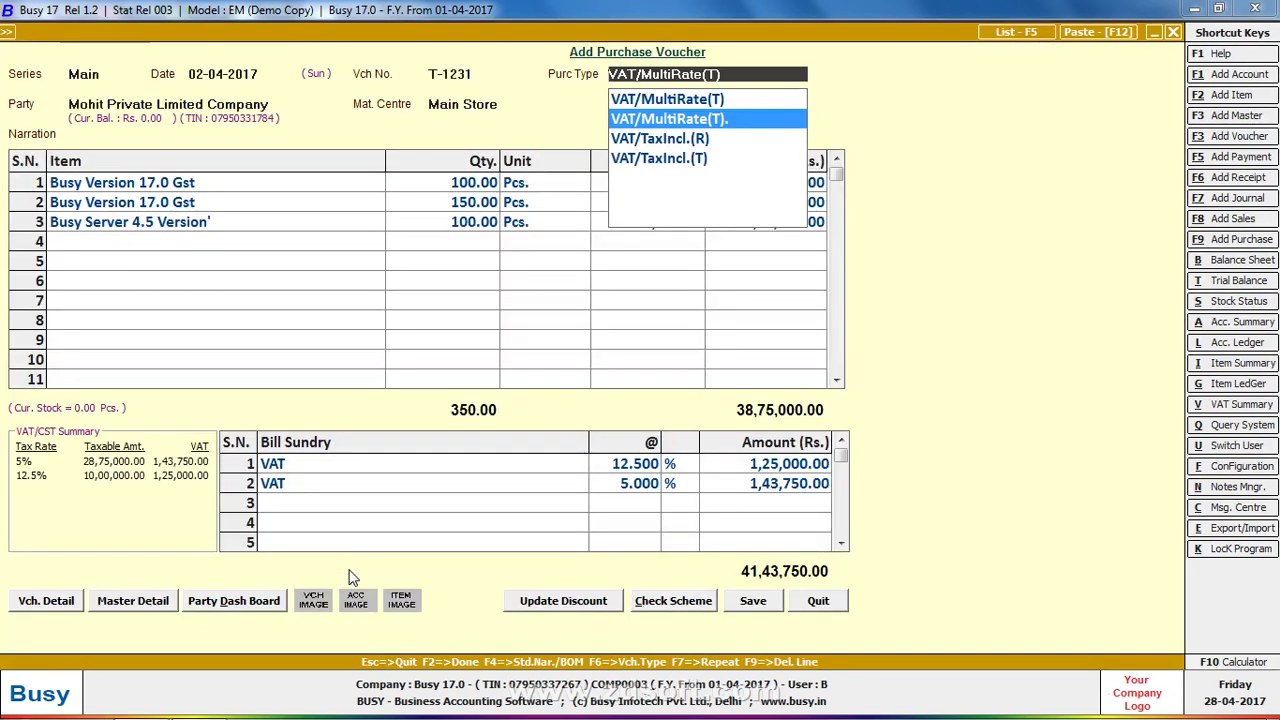
Apply VAT/MultiRate(T). to the voucher, accept each line's item-wise VAT, then discard the voucher
key(Return)
key(Return)
key(Return)
key(Return)
key(Return)
key(Return)
key(Return)
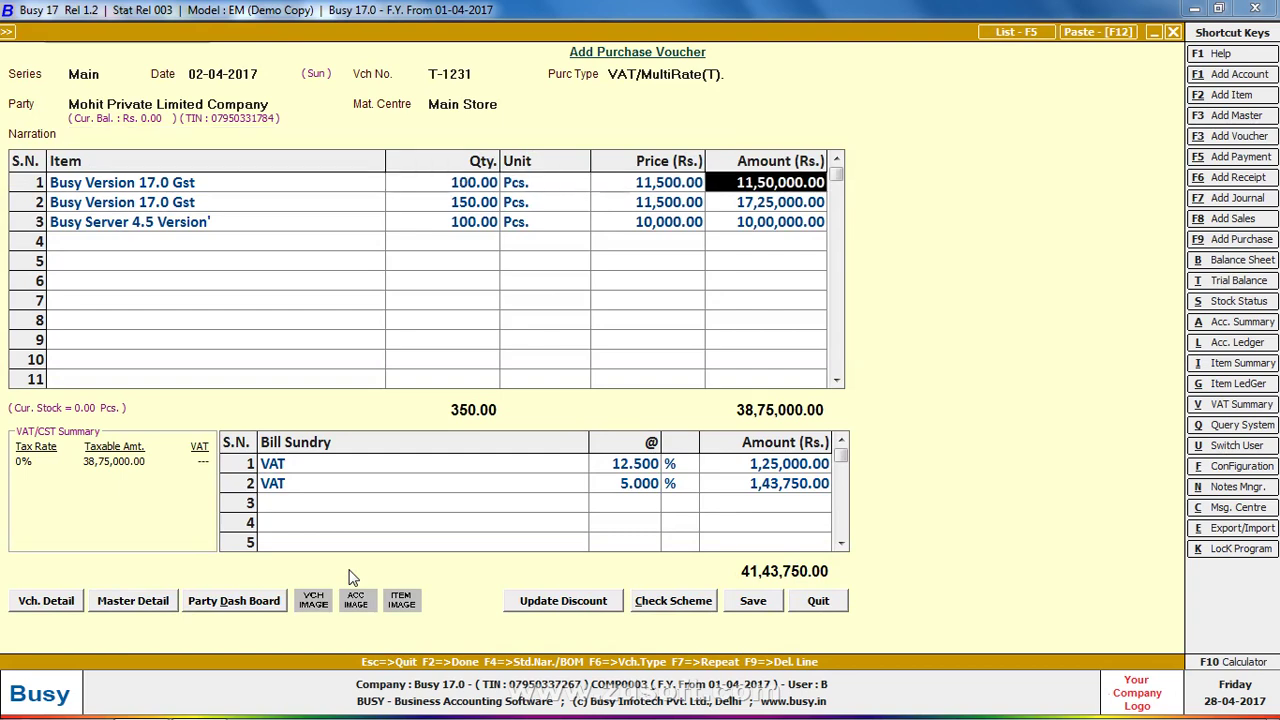
key(Return)
key(Return)
key(Return)
key(Return)
key(Return)
key(Return)
key(Return)
key(Return)
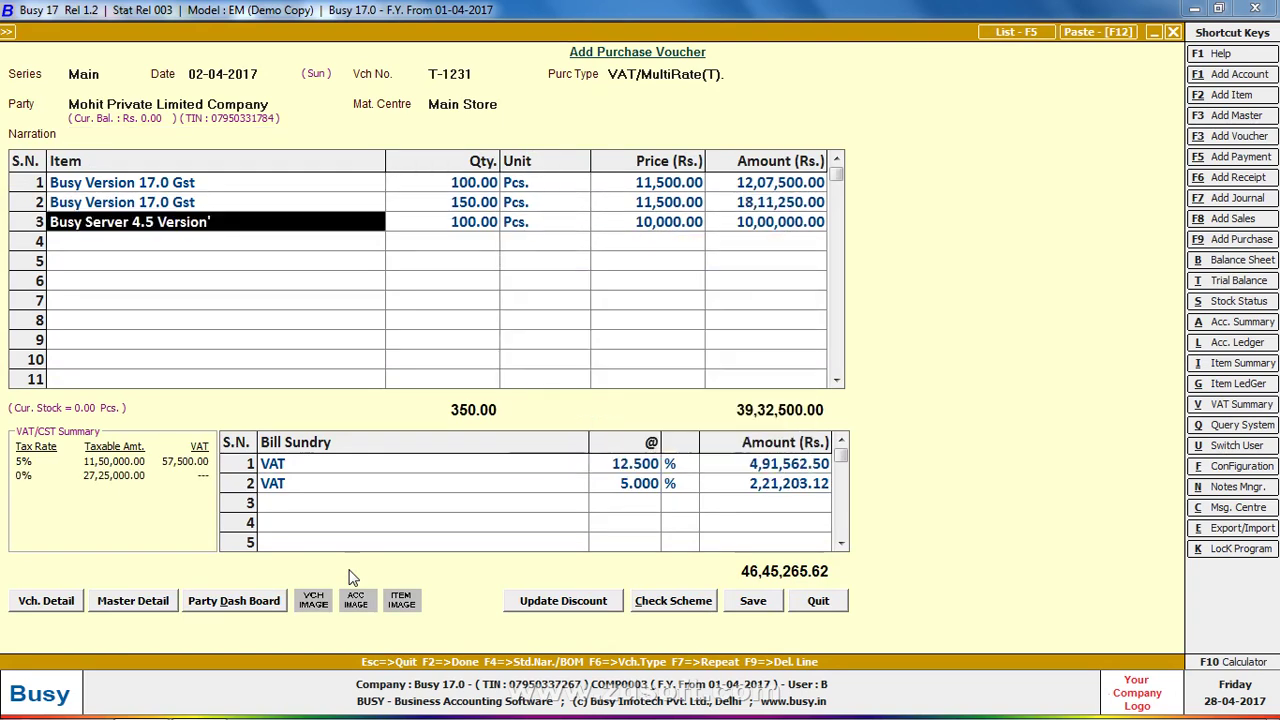
key(Return)
key(Return)
key(Return)
key(Return)
key(Return)
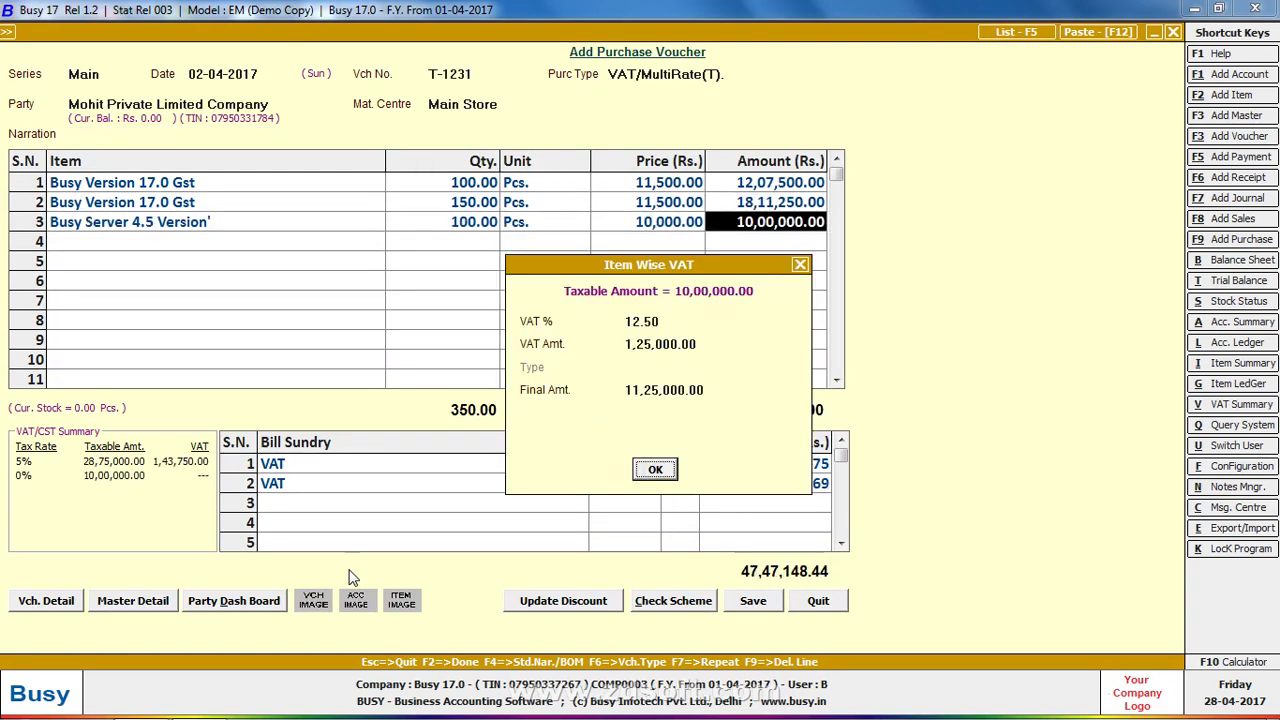
key(Return)
key(Escape)
key(Return)
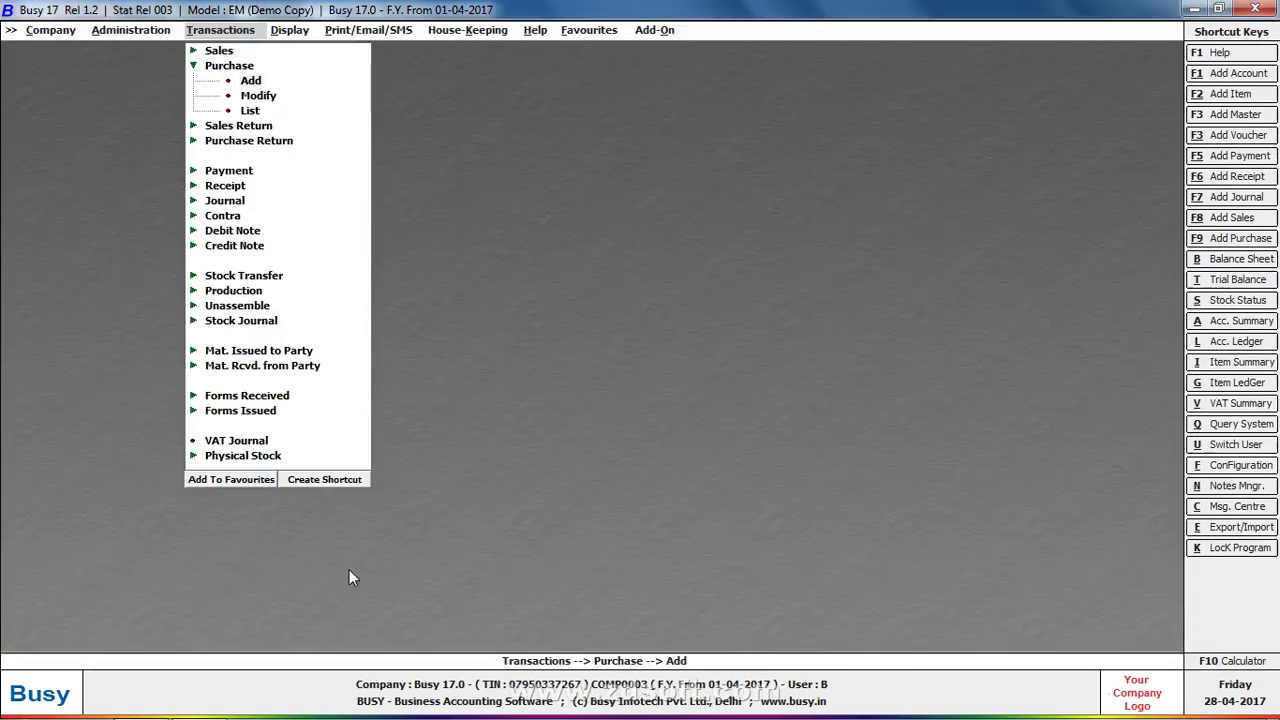
Start a Main-series purchase voucher dated 01-04-2017 with voucher number 6786
key(Return)
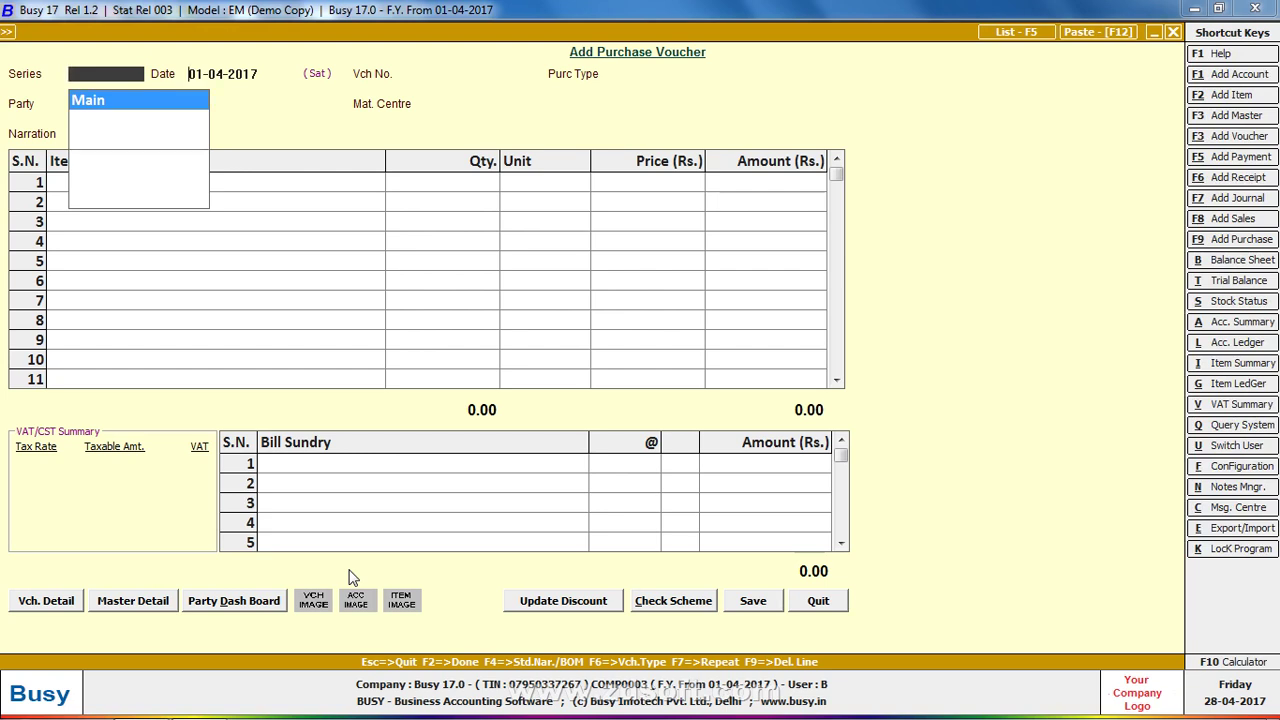
key(Return)
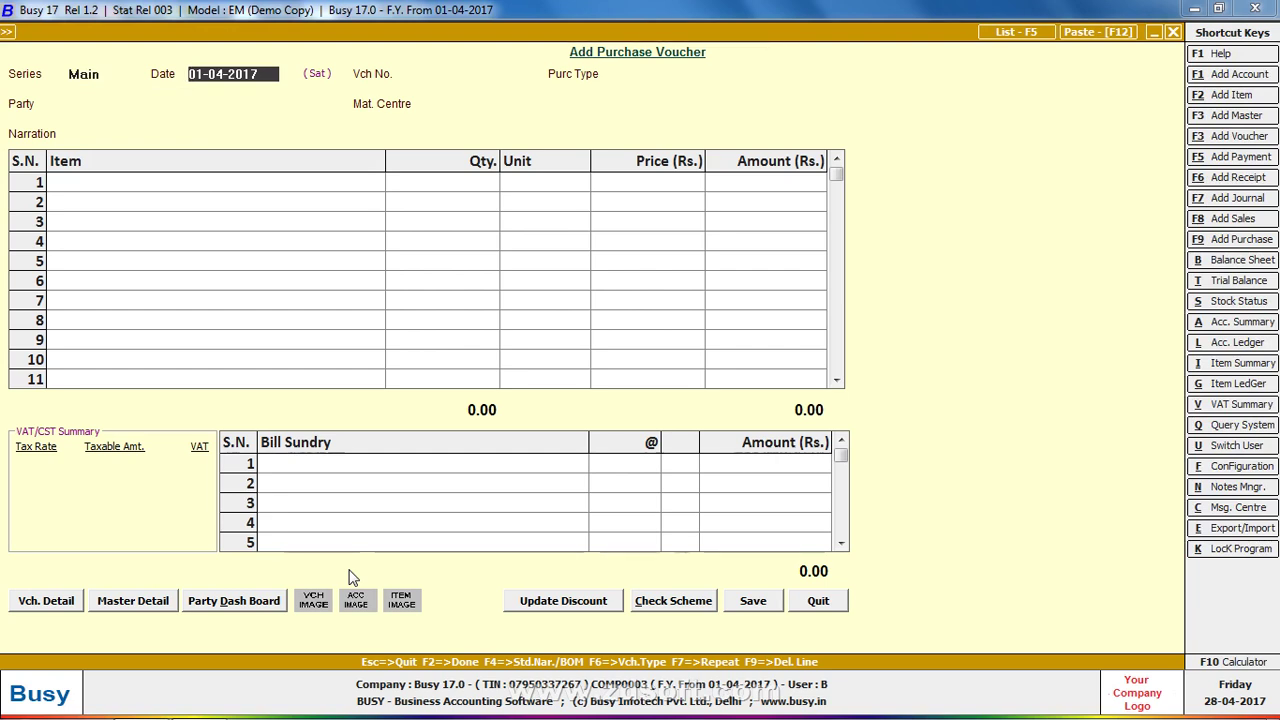
key(Return)
key(Return)
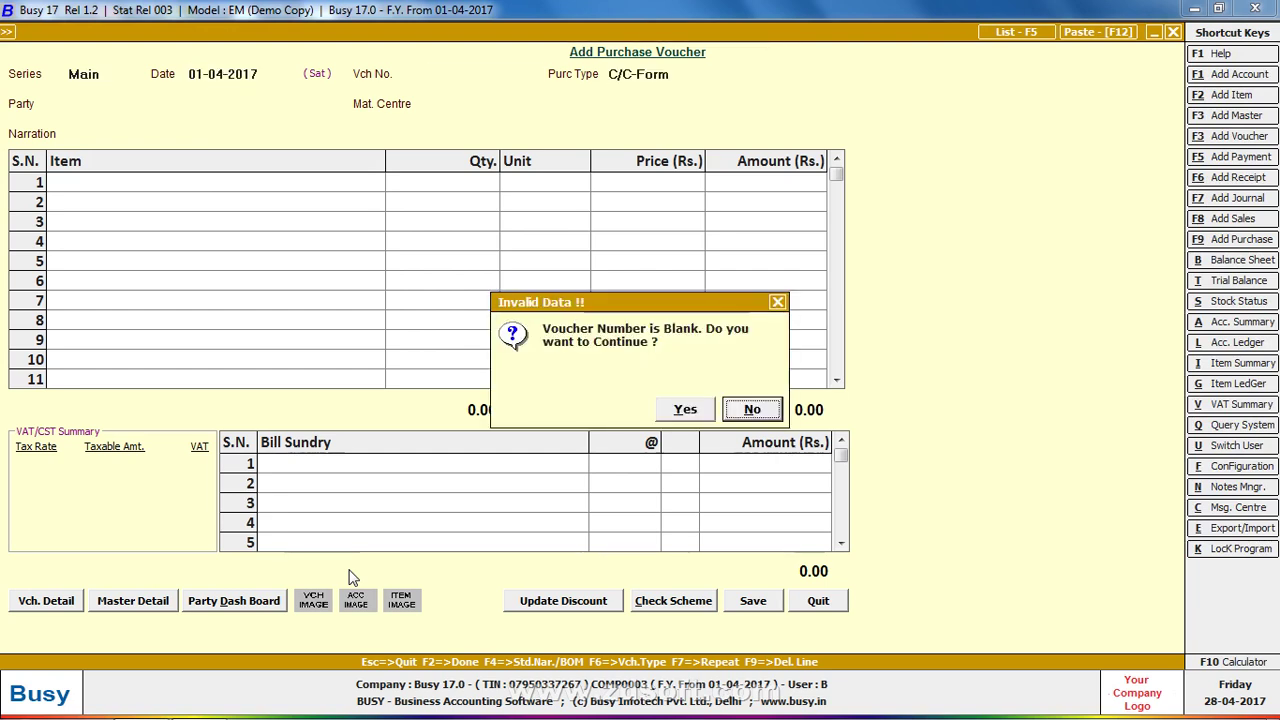
key(Return)
text(6786)
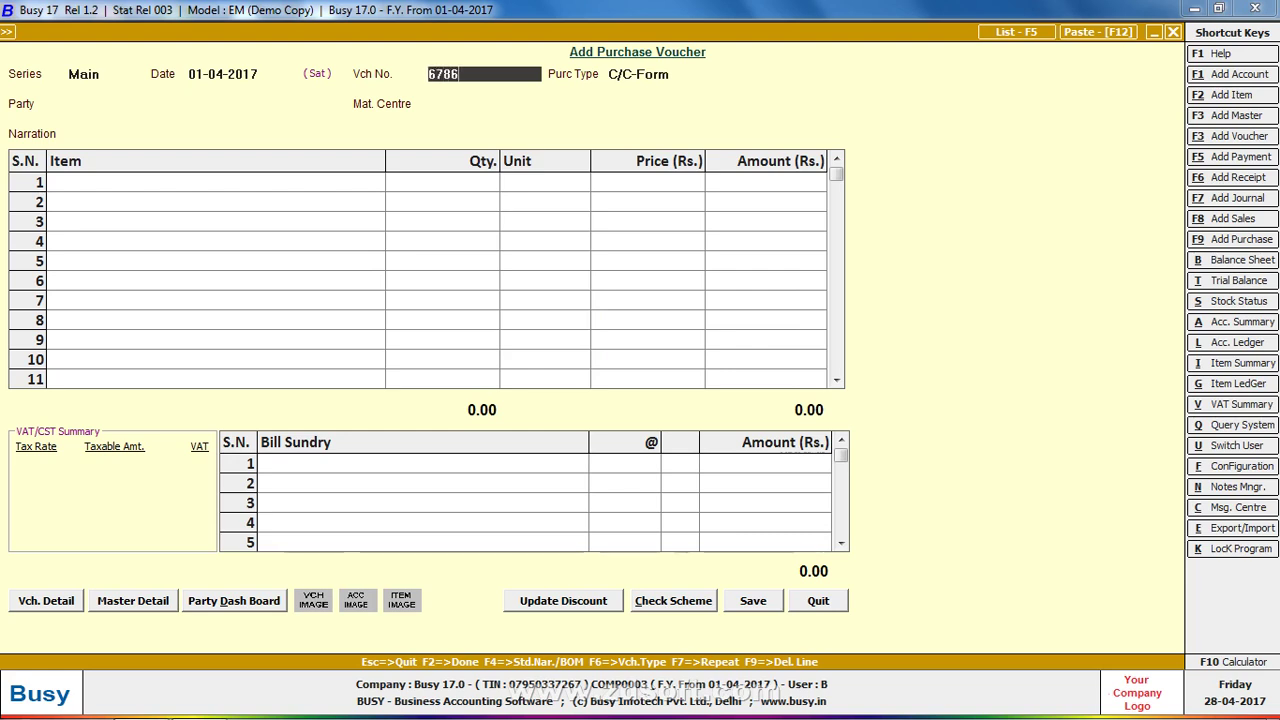
key(Return)
Open the VAT/MultiRate(T) purchase type master and begin duplicating it with F12
text(IN)
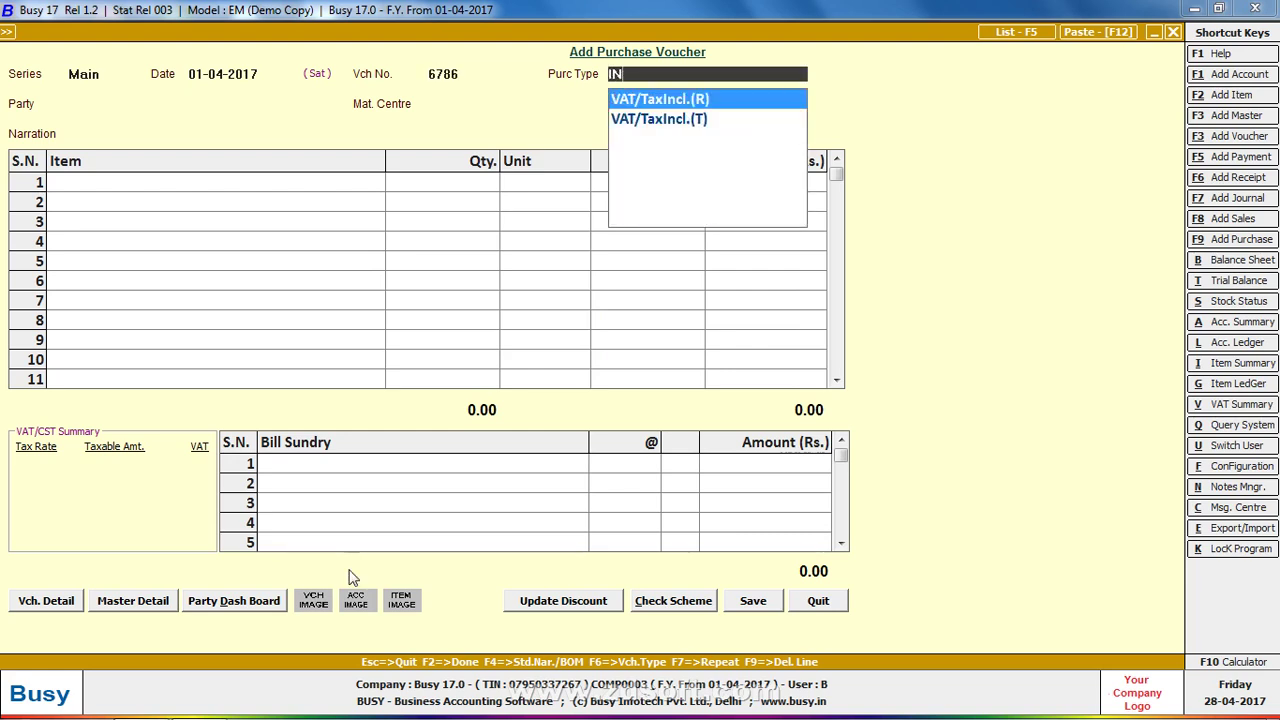
key(BackSpace)
key(BackSpace)
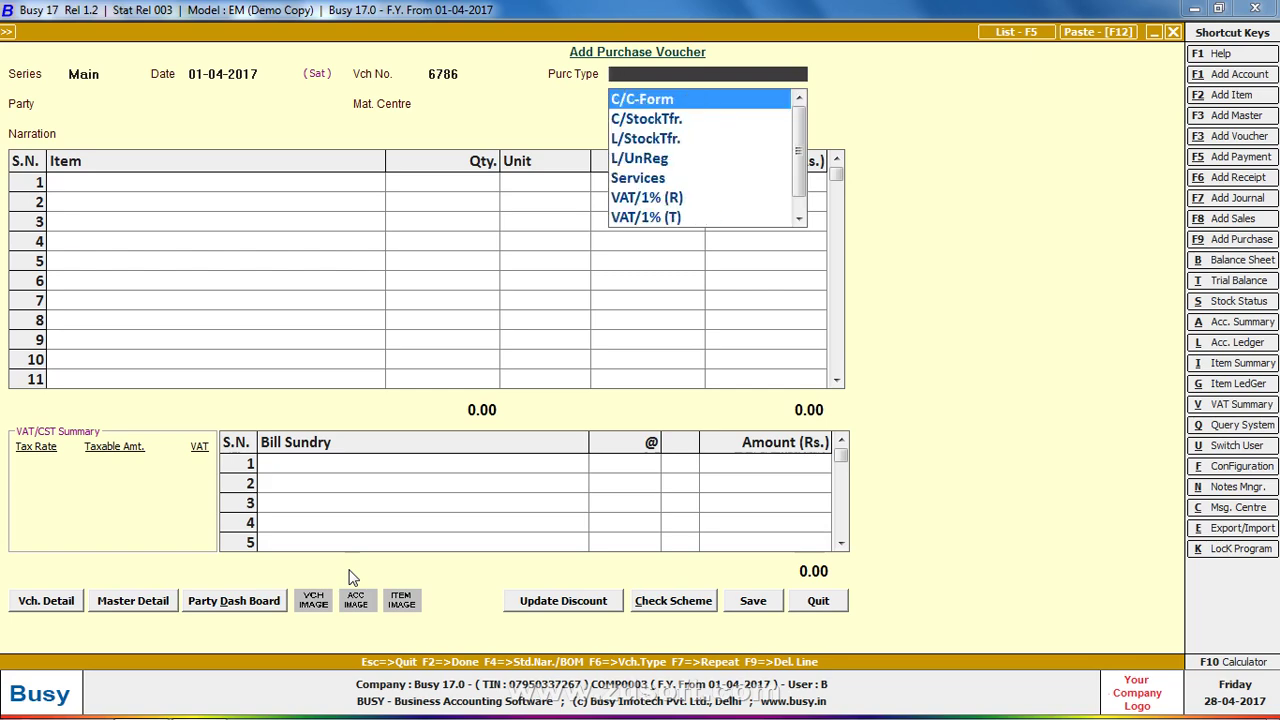
text(MU)
key(Down)
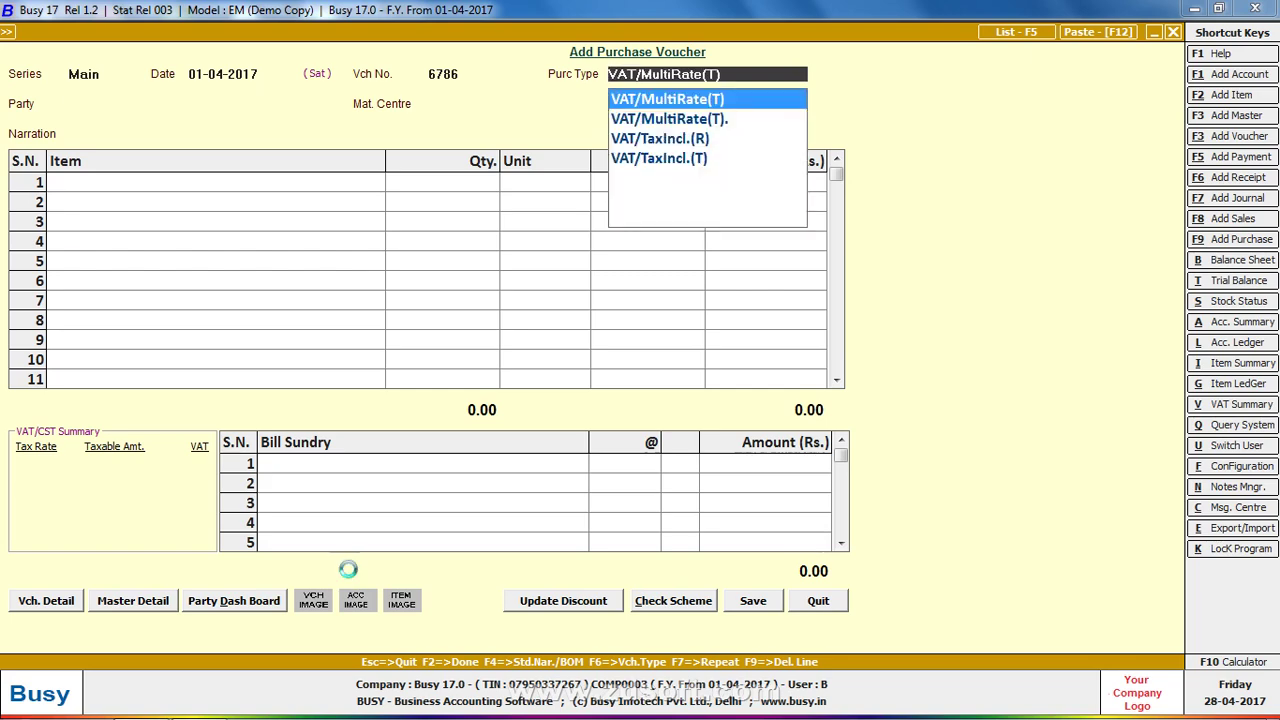
key(ctrl+Return)
key(F12)
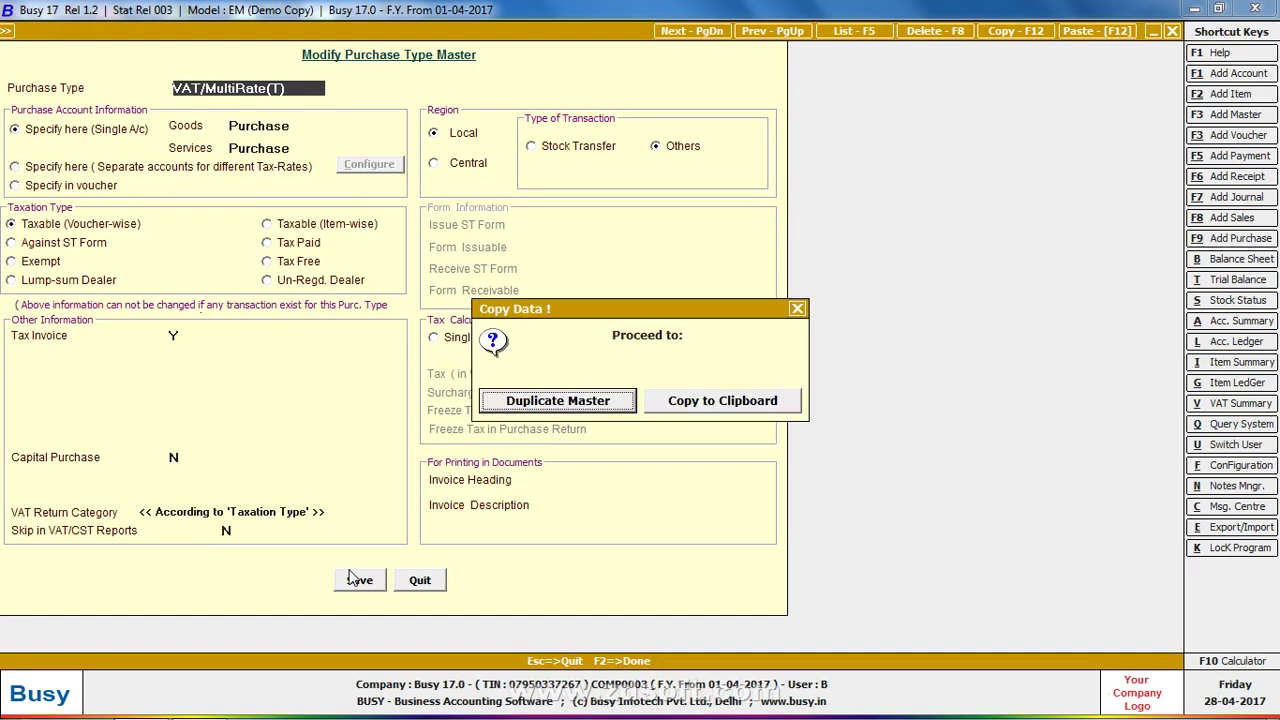
Duplicate the master as a new purchase type named DISCOUNT and save it
key(Return)
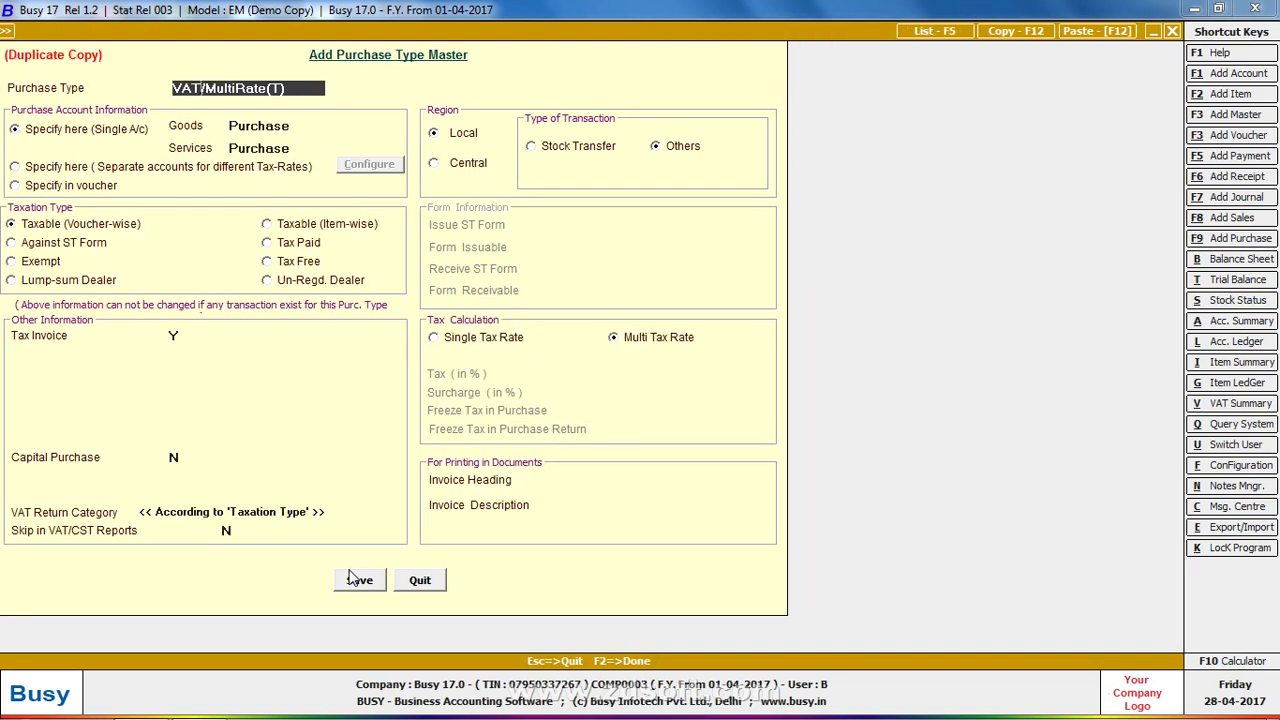
key(BackSpace)
key(BackSpace)
key(BackSpace)
key(BackSpace)
key(BackSpace)
key(BackSpace)
key(BackSpace)
key(BackSpace)
key(BackSpace)
key(BackSpace)
key(BackSpace)
key(BackSpace)
key(BackSpace)
key(BackSpace)
key(BackSpace)
key(BackSpace)
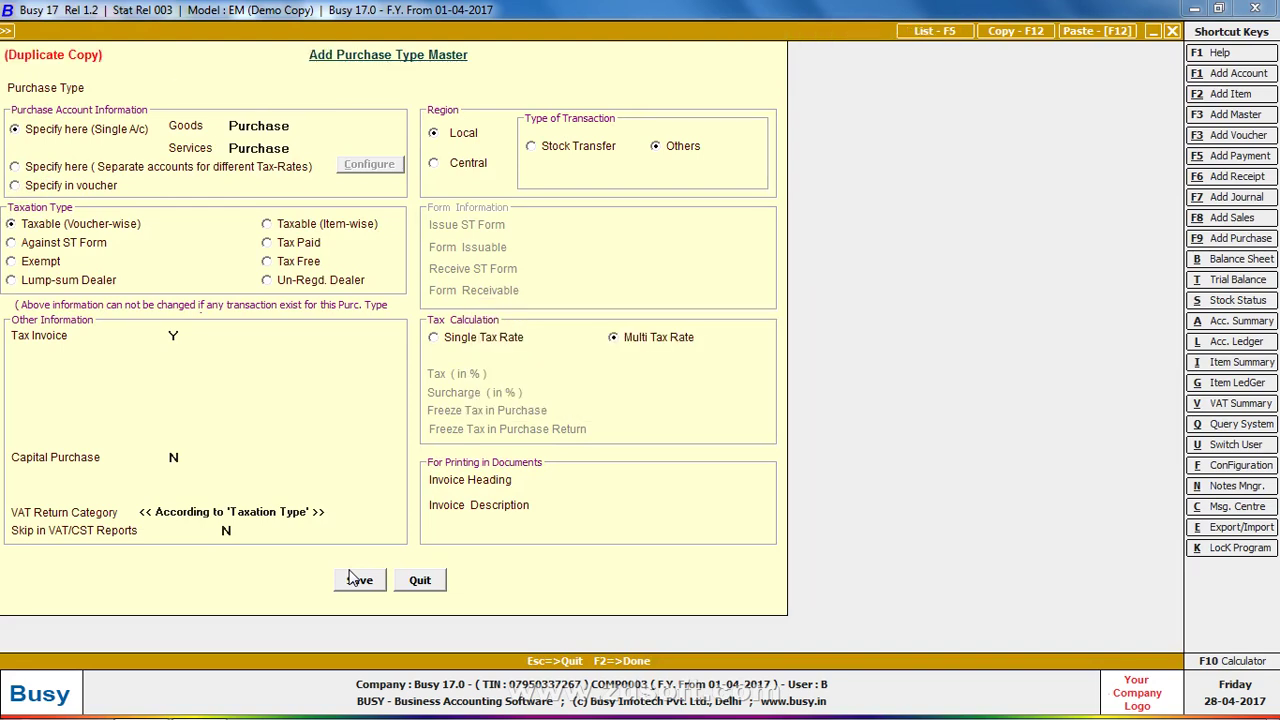
text(D)
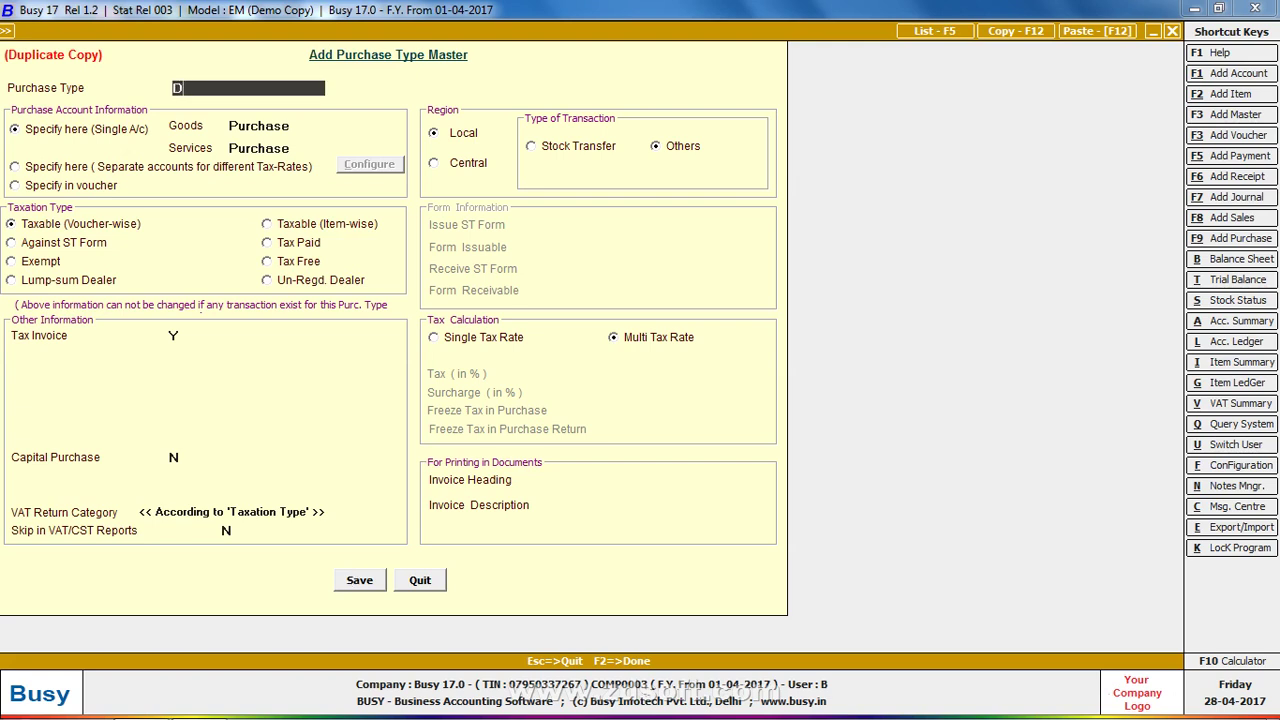
text(ISCOUNT)
key(Return)
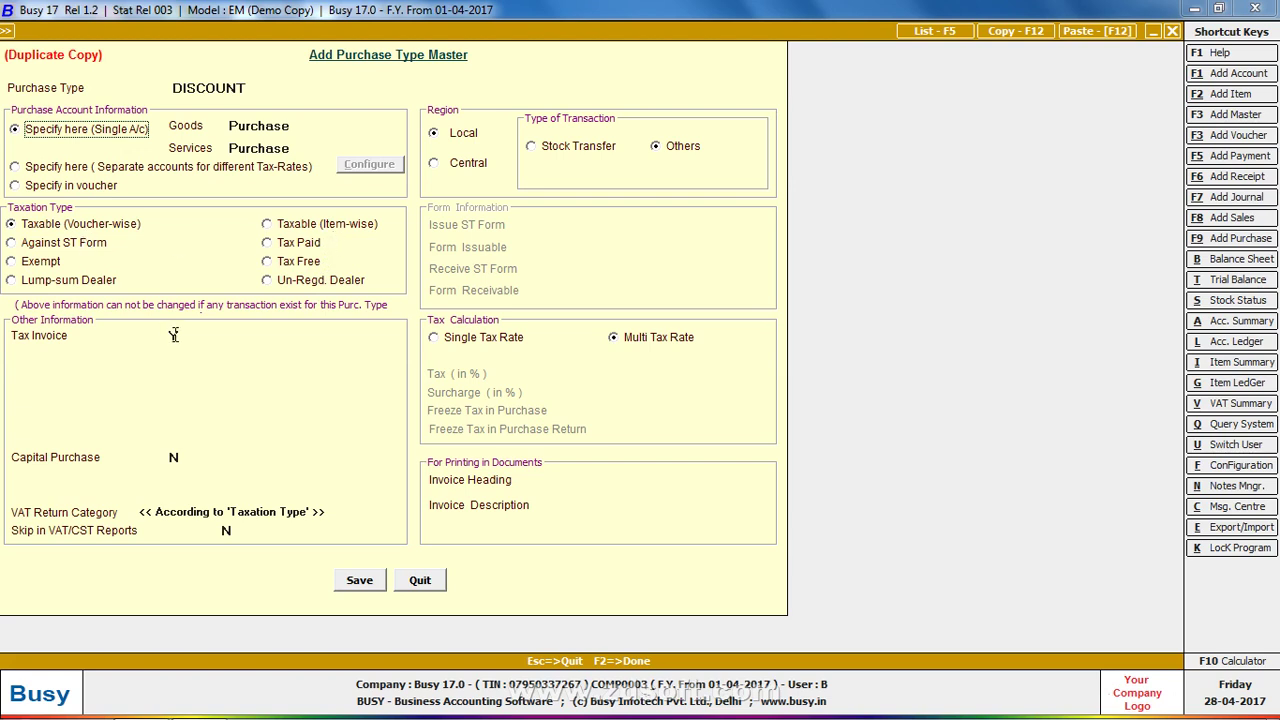
click(364, 584)
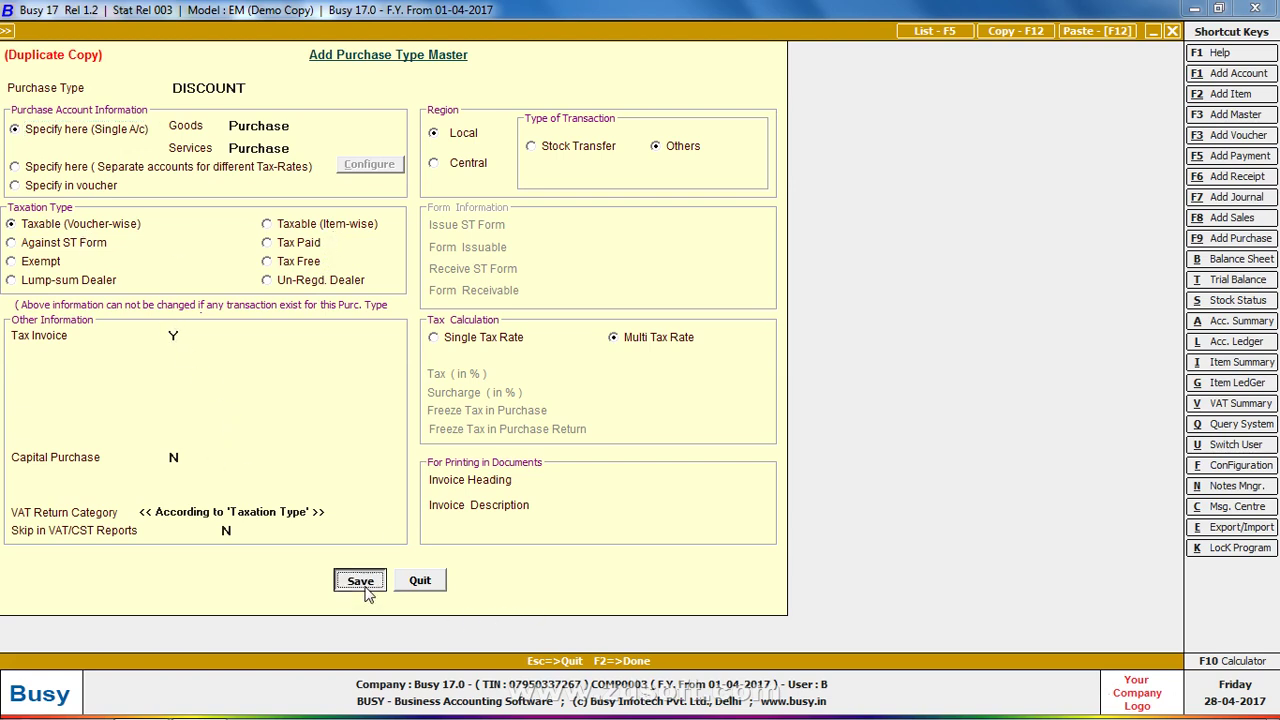
Back on the voucher, select DISCOUNT as purchase type and Busy Infotech Pvt. Ltd. as party
key(Escape)
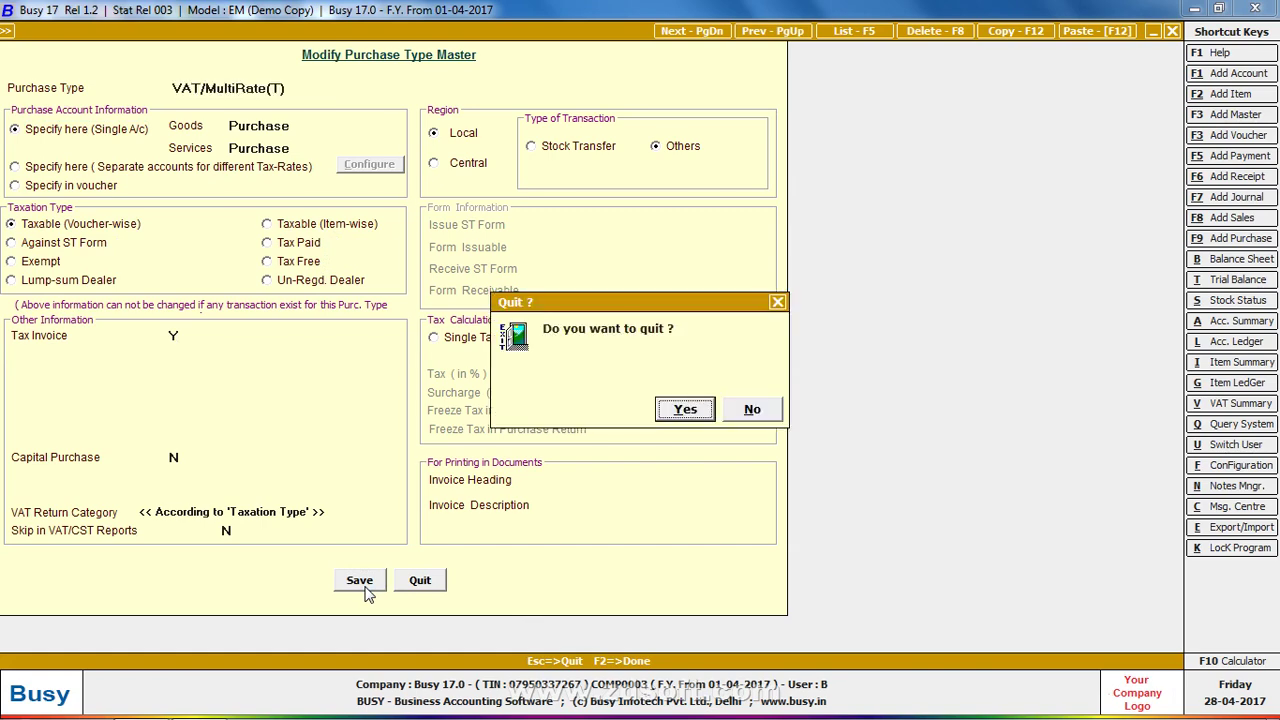
key(Return)
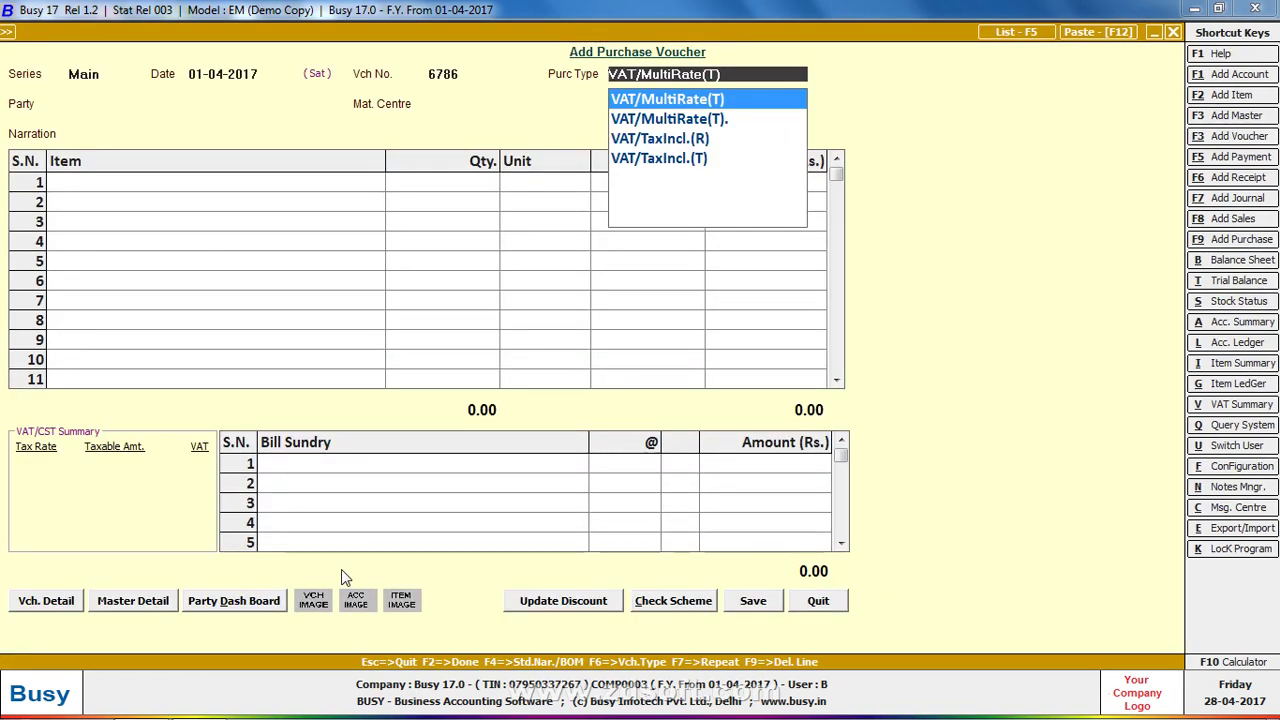
text(D)
key(Return)
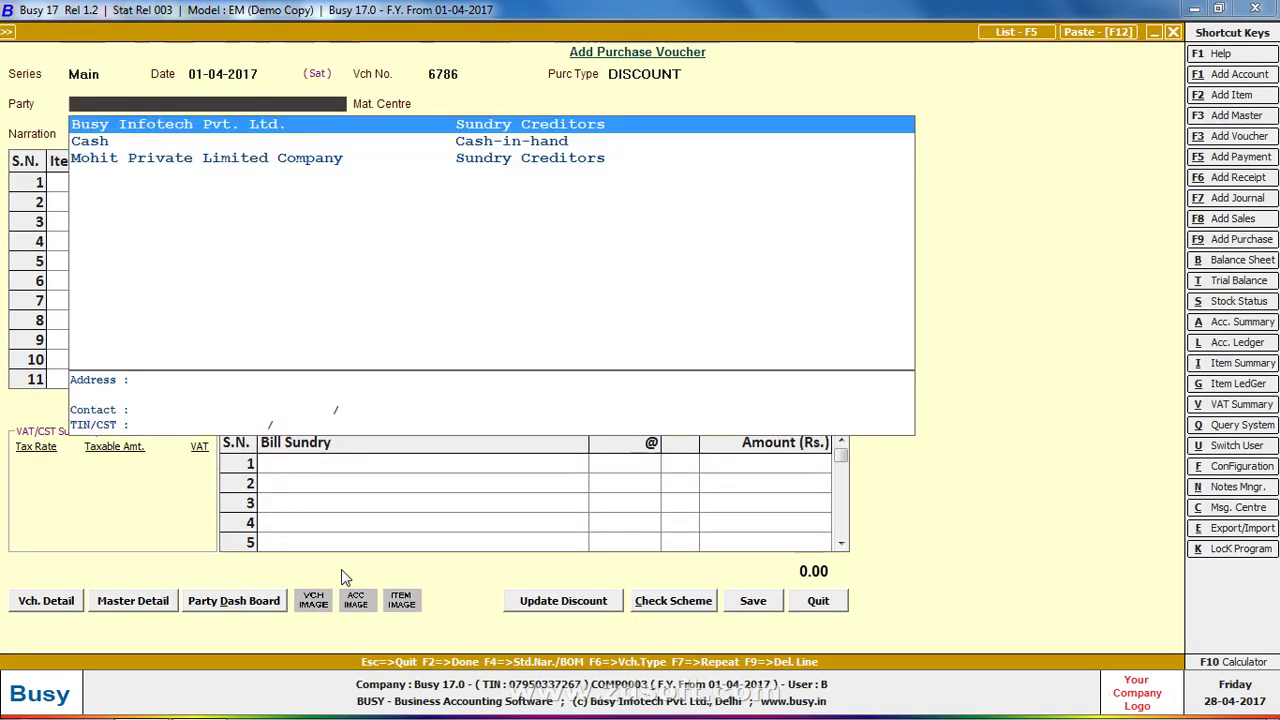
key(Return)
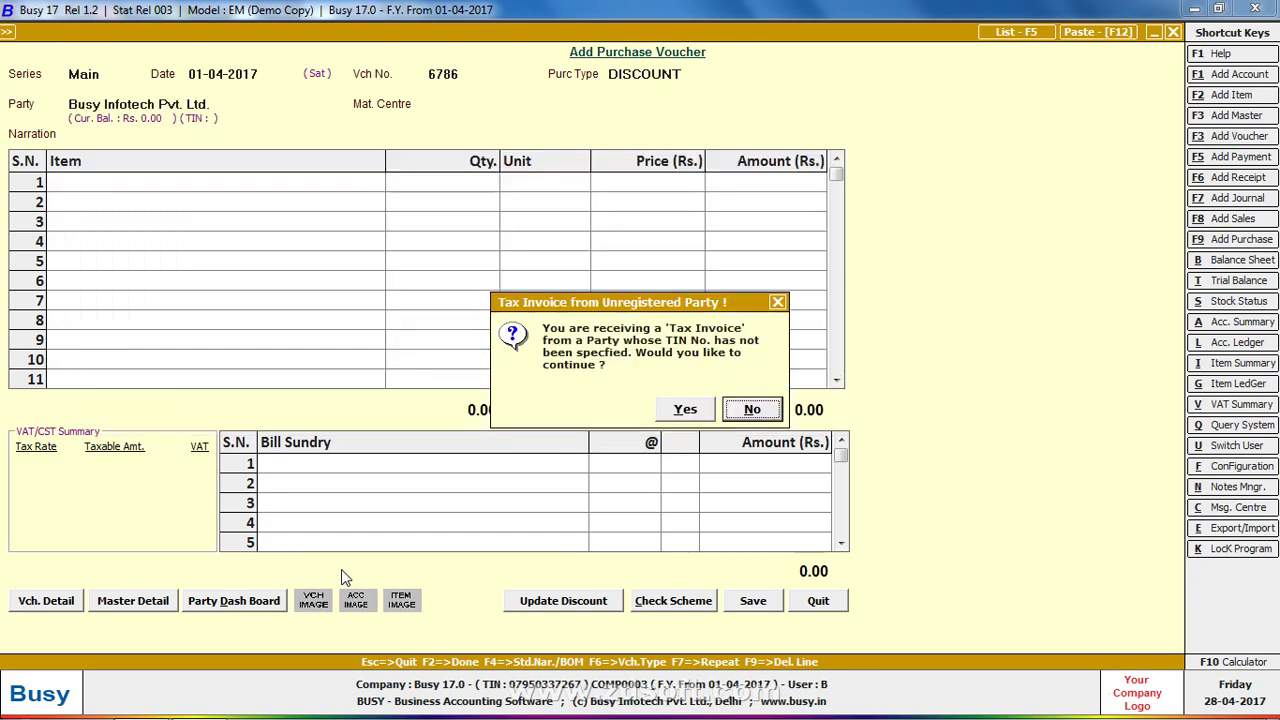
Add 100 Pcs of Busy Version 17.0 Gst from Main Store with a 5% Discount sundry
key(y)
key(Return)
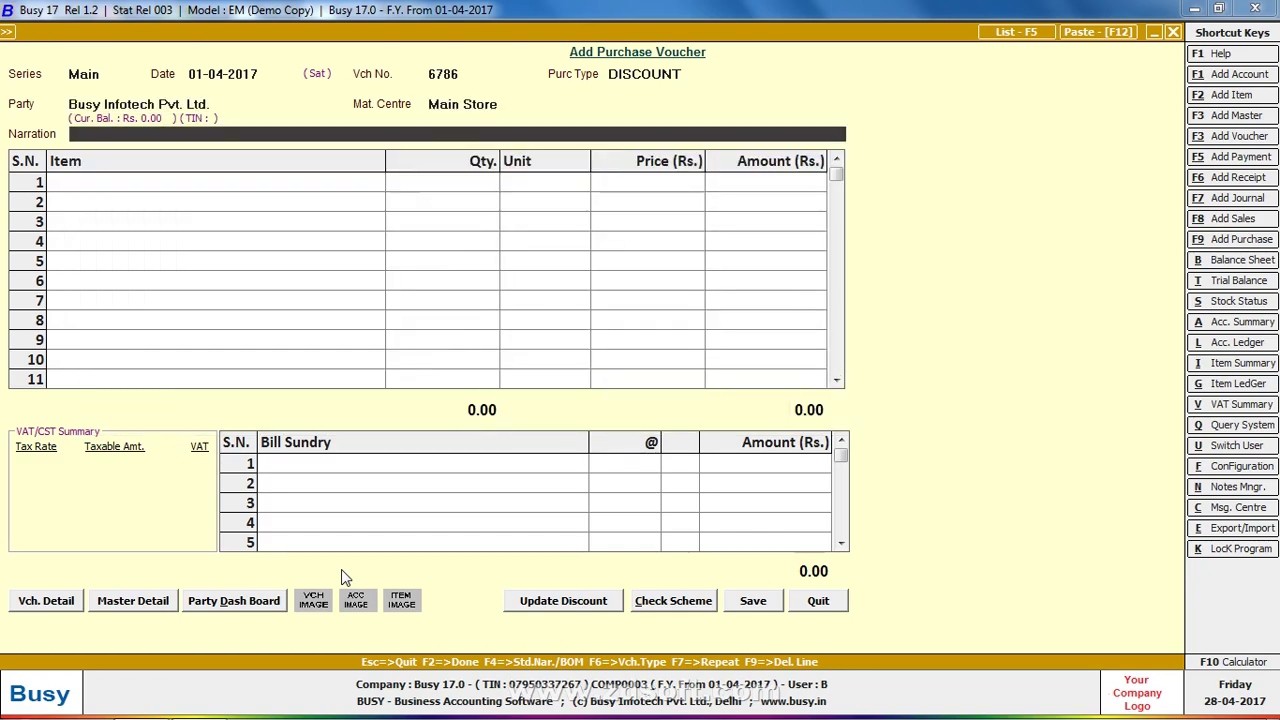
key(Return)
key(Down)
key(Return)
text(100)
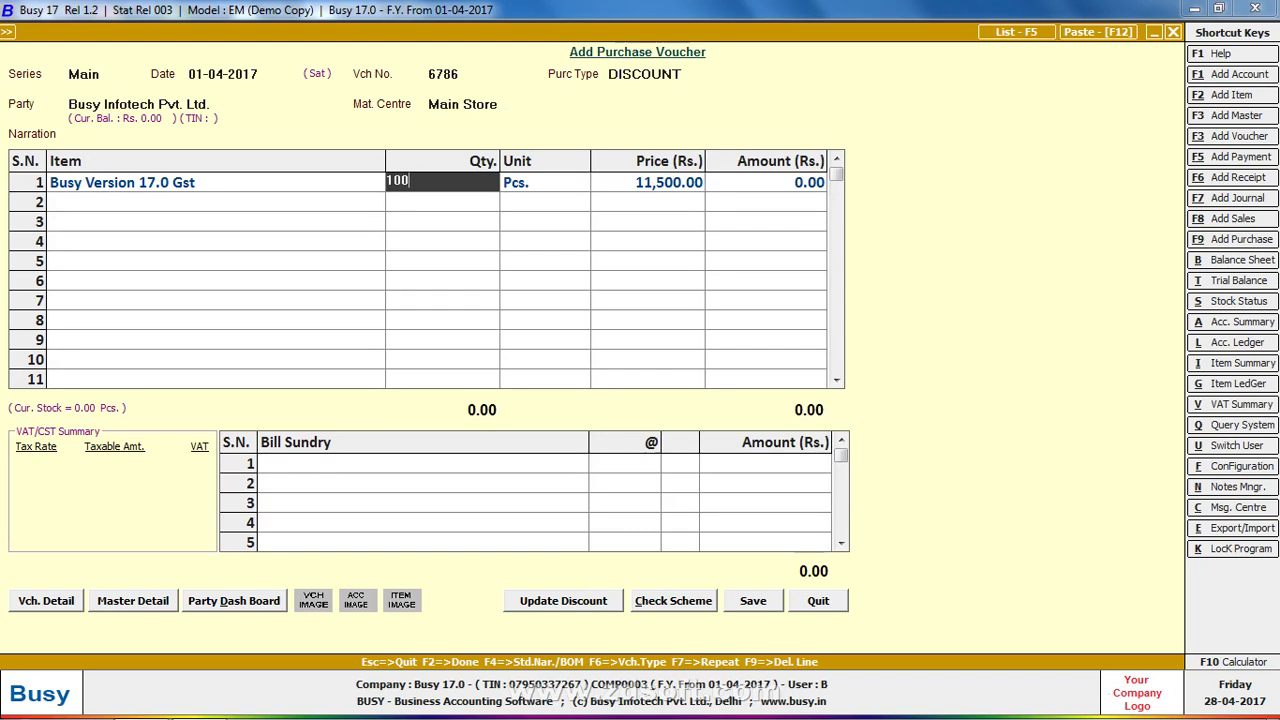
key(Return)
key(Return)
key(Return)
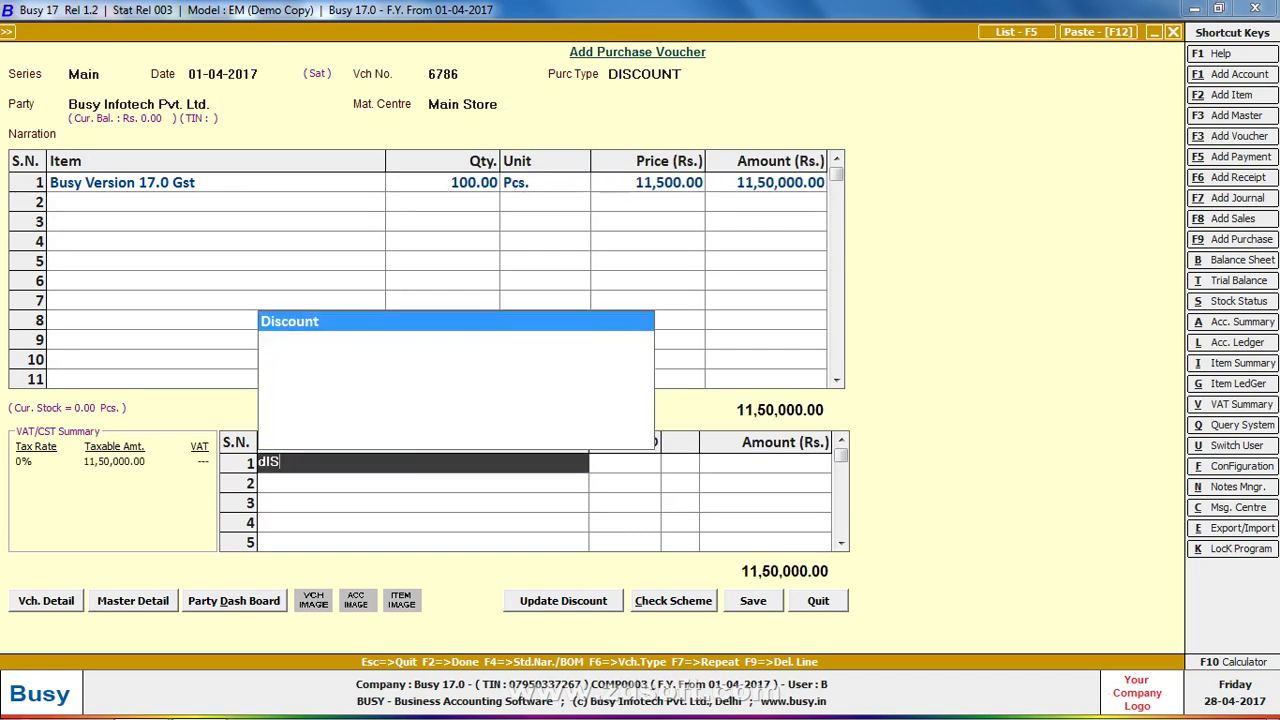
key(Return)
text(5)
key(Return)
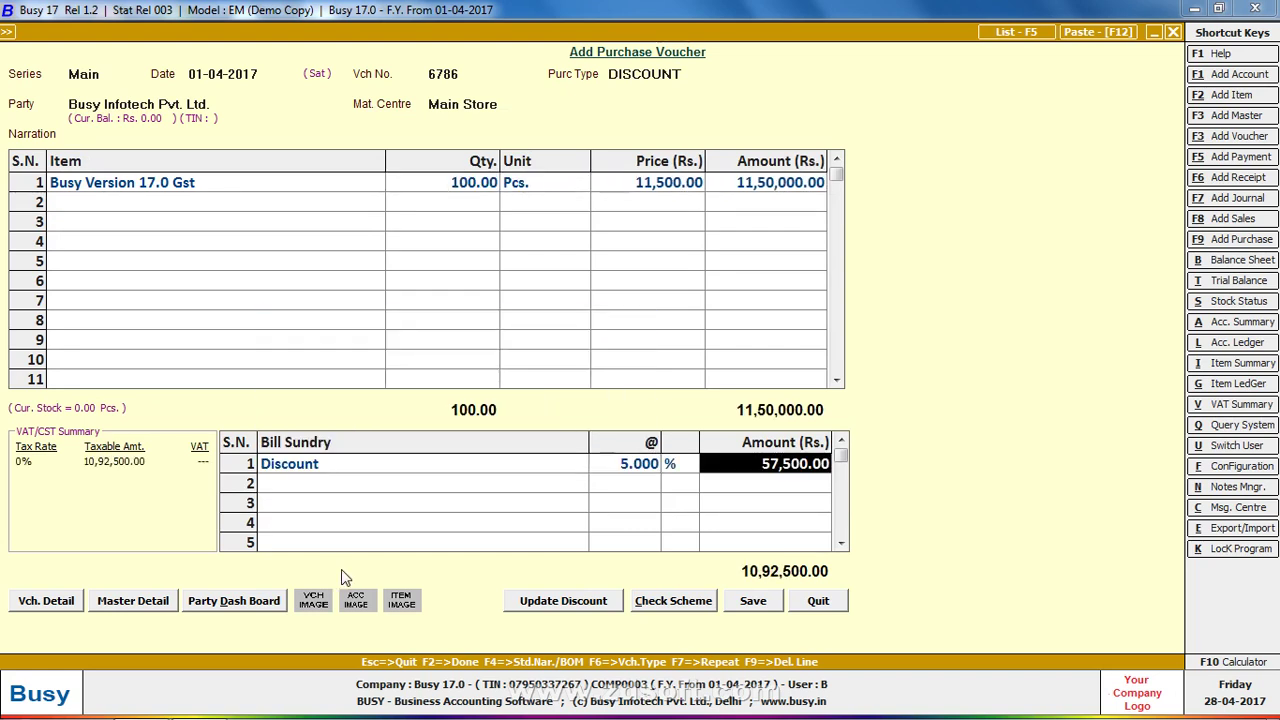
Open the Busy Version 17.0 Gst item master and inspect its tax category
click(341, 208)
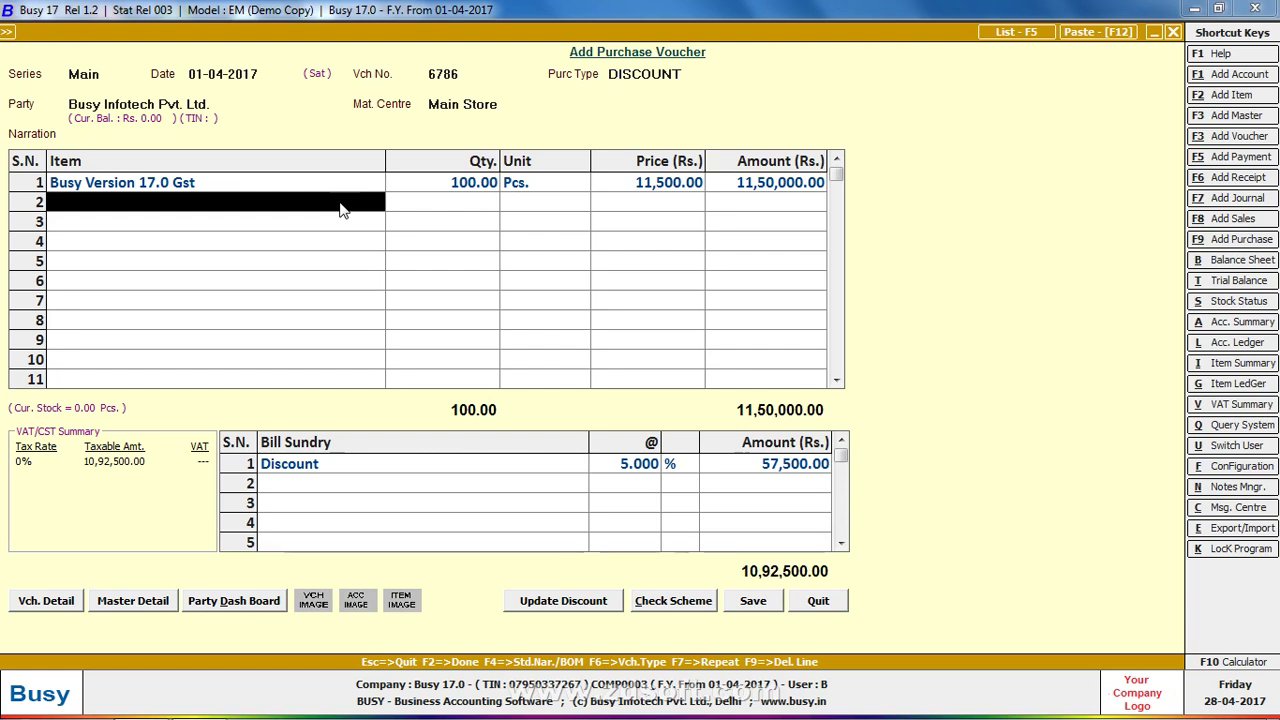
key(Up)
key(Return)
key(Return)
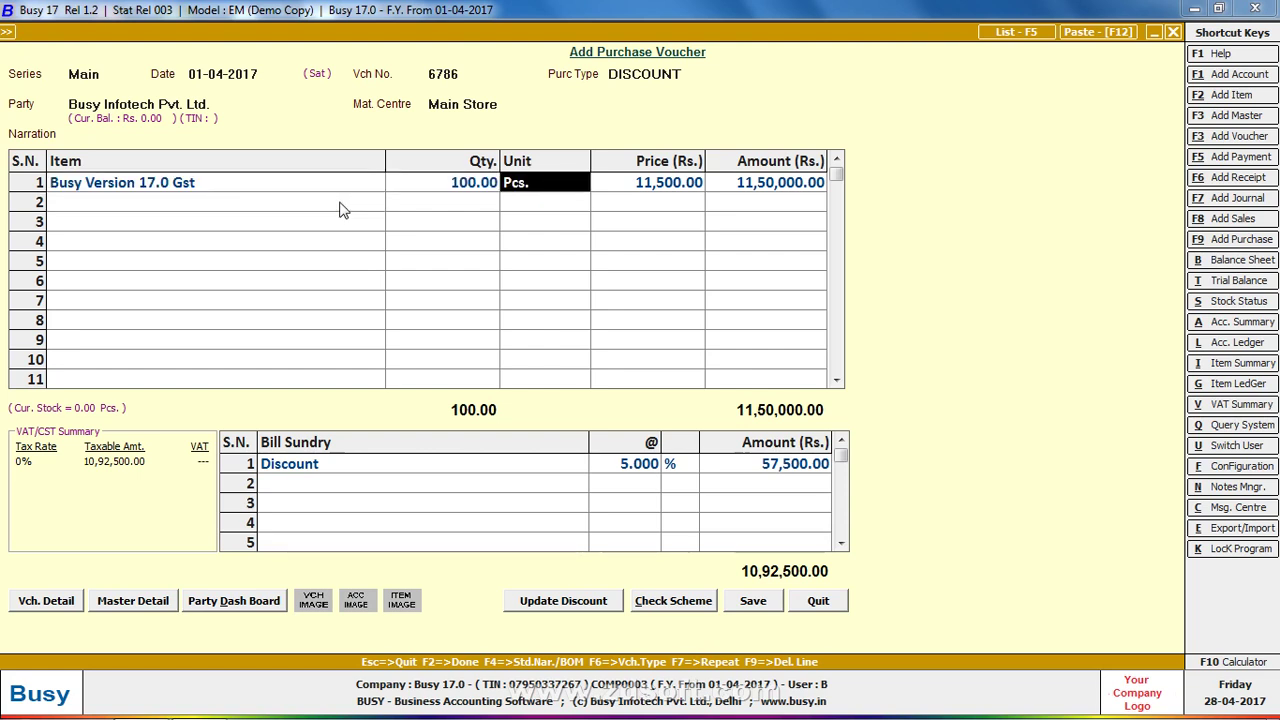
key(Up)
key(shift+Tab)
key(ctrl+Return)
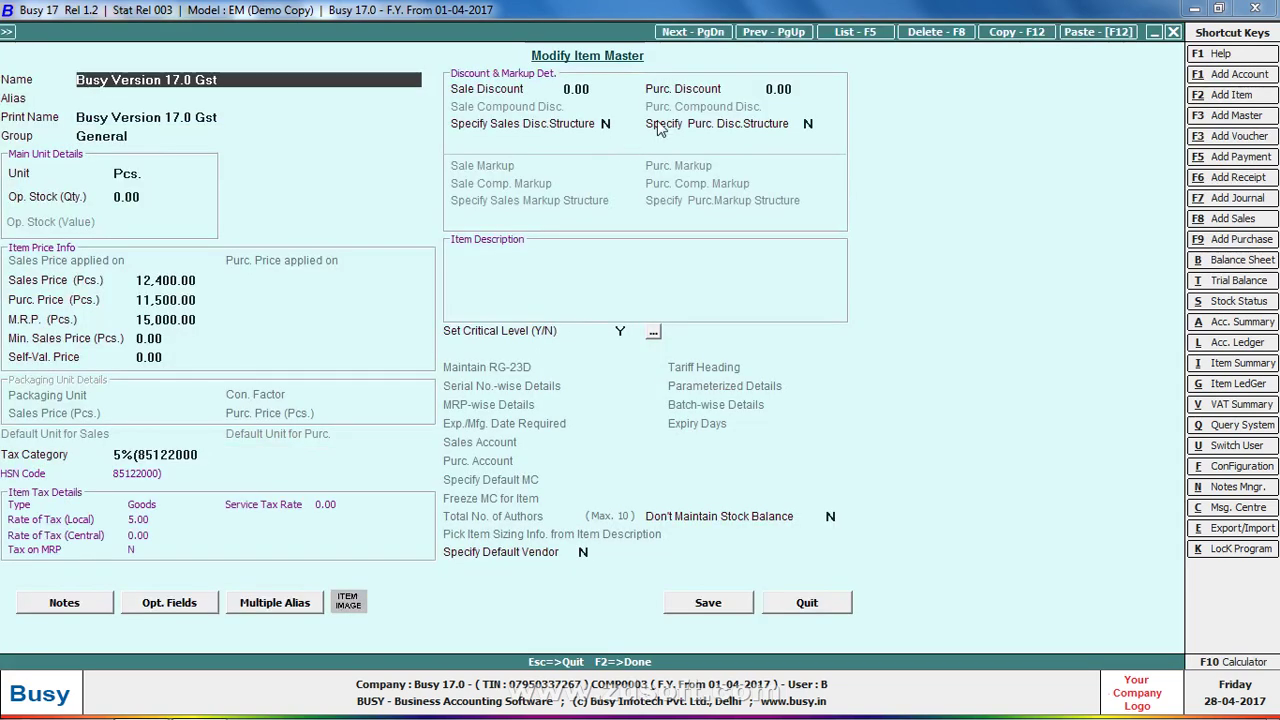
click(163, 458)
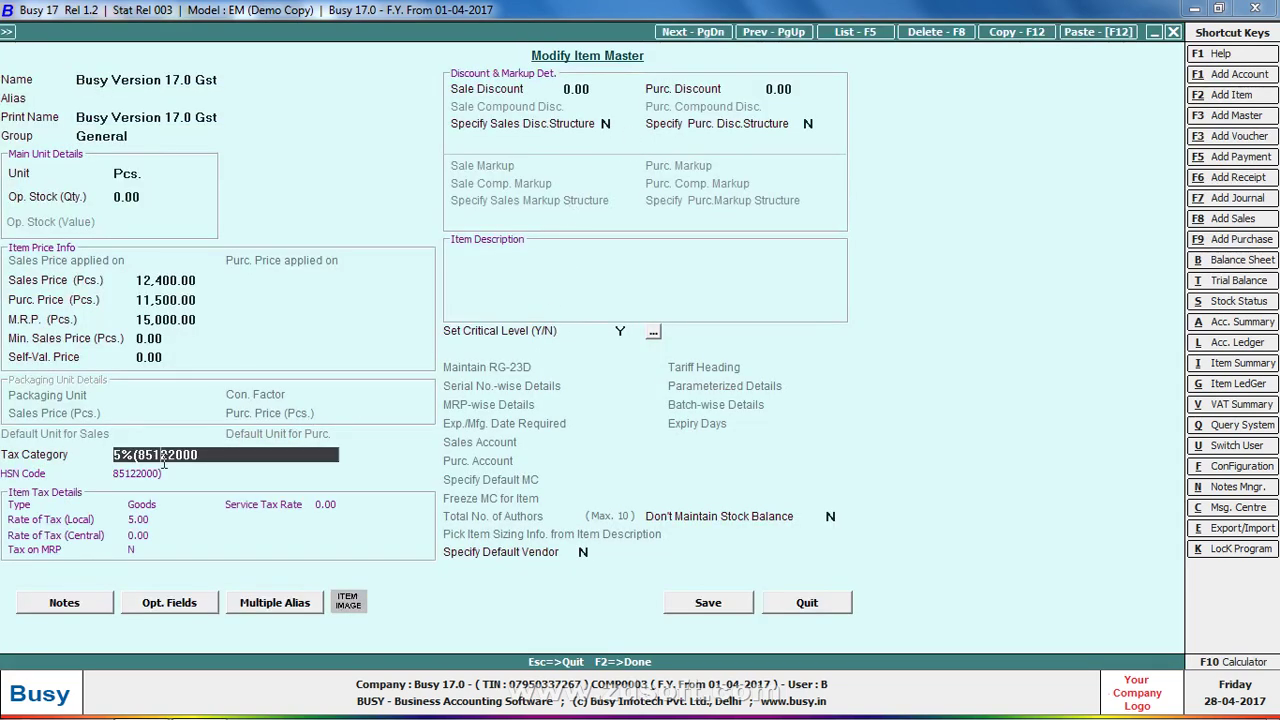
Close the Busy Version 17.0 Gst item master and return to voucher 6786's Discount sundry row
key(Escape)
click(300, 473)
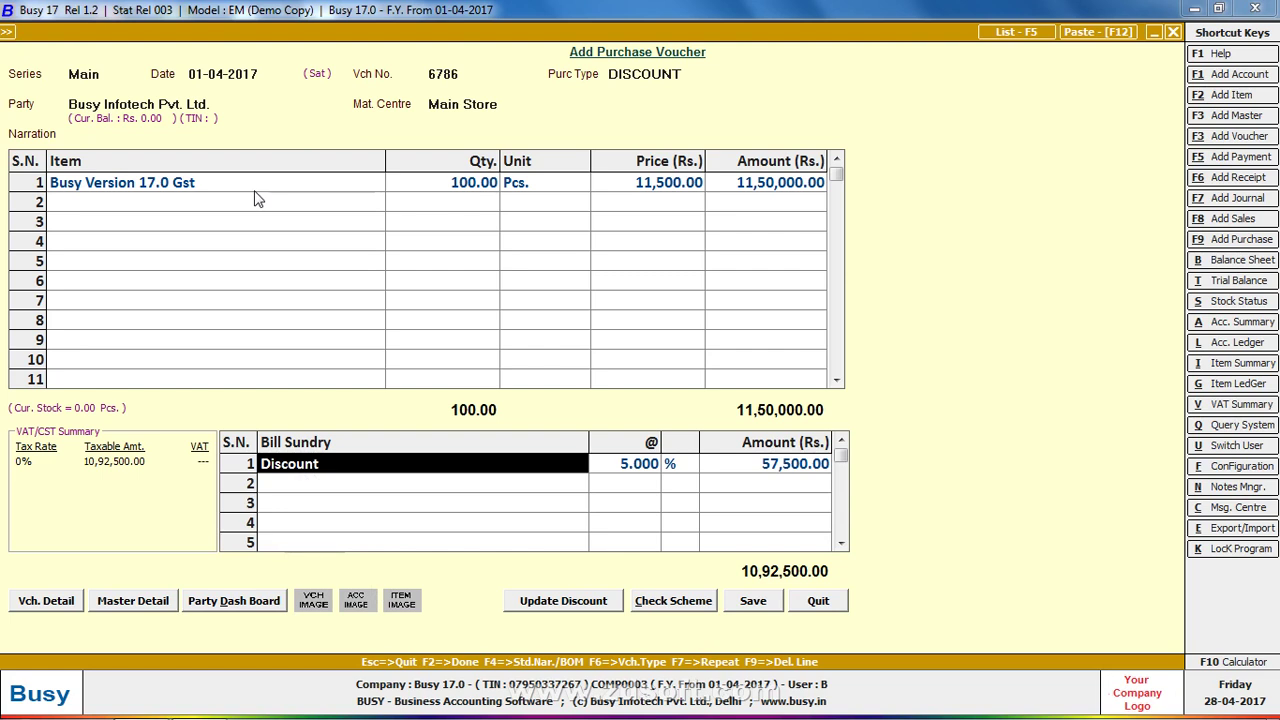
Add 100 Pcs. of Busy Server 4.5 Version as the second item row
click(175, 205)
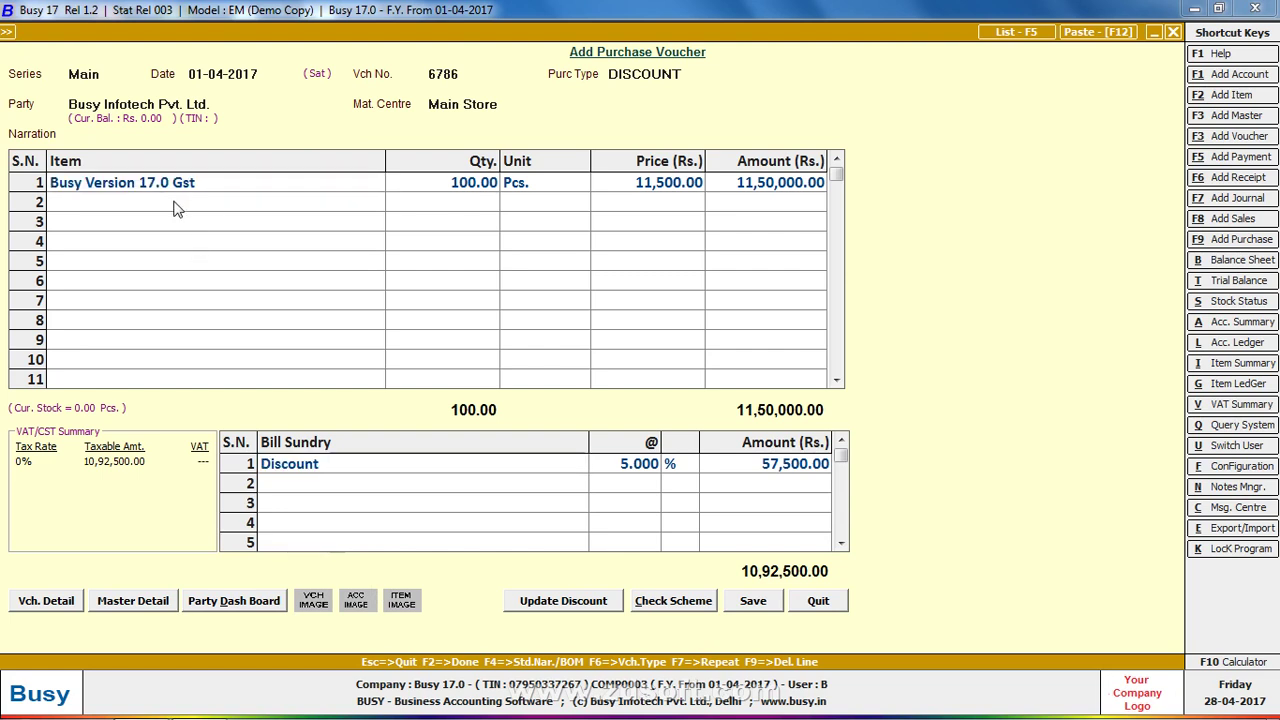
key(Return)
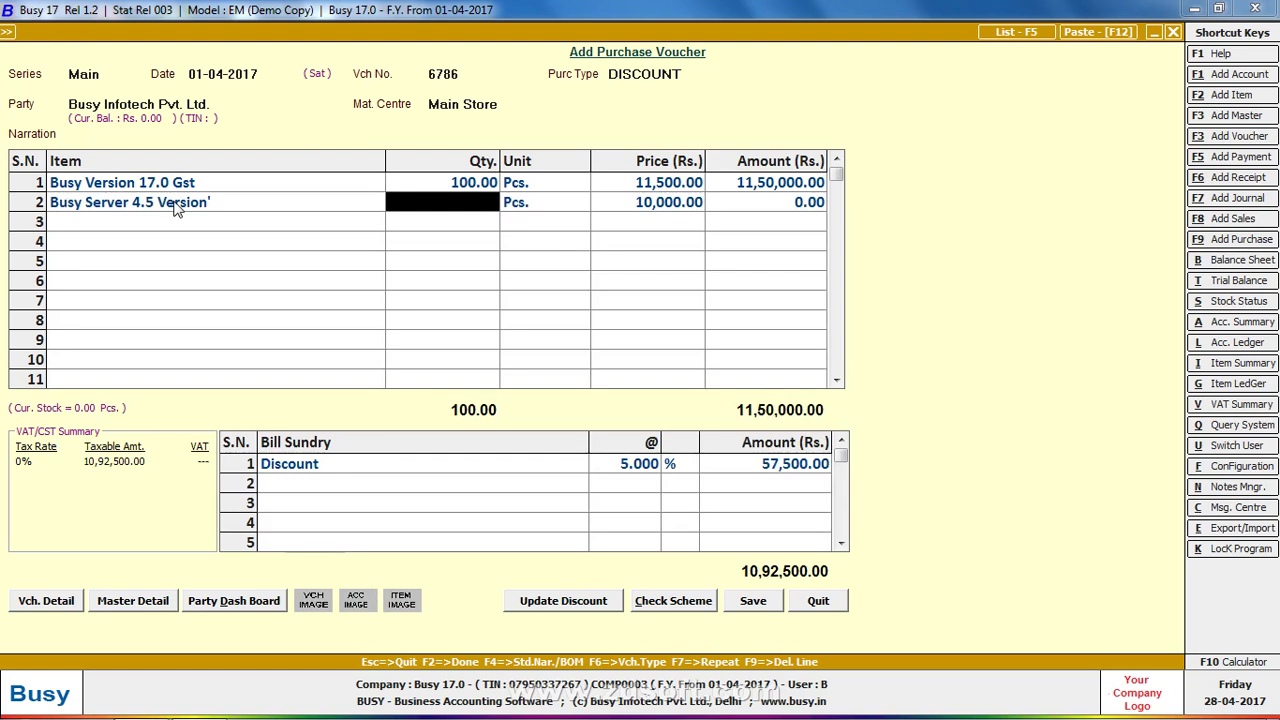
text(100)
key(Return)
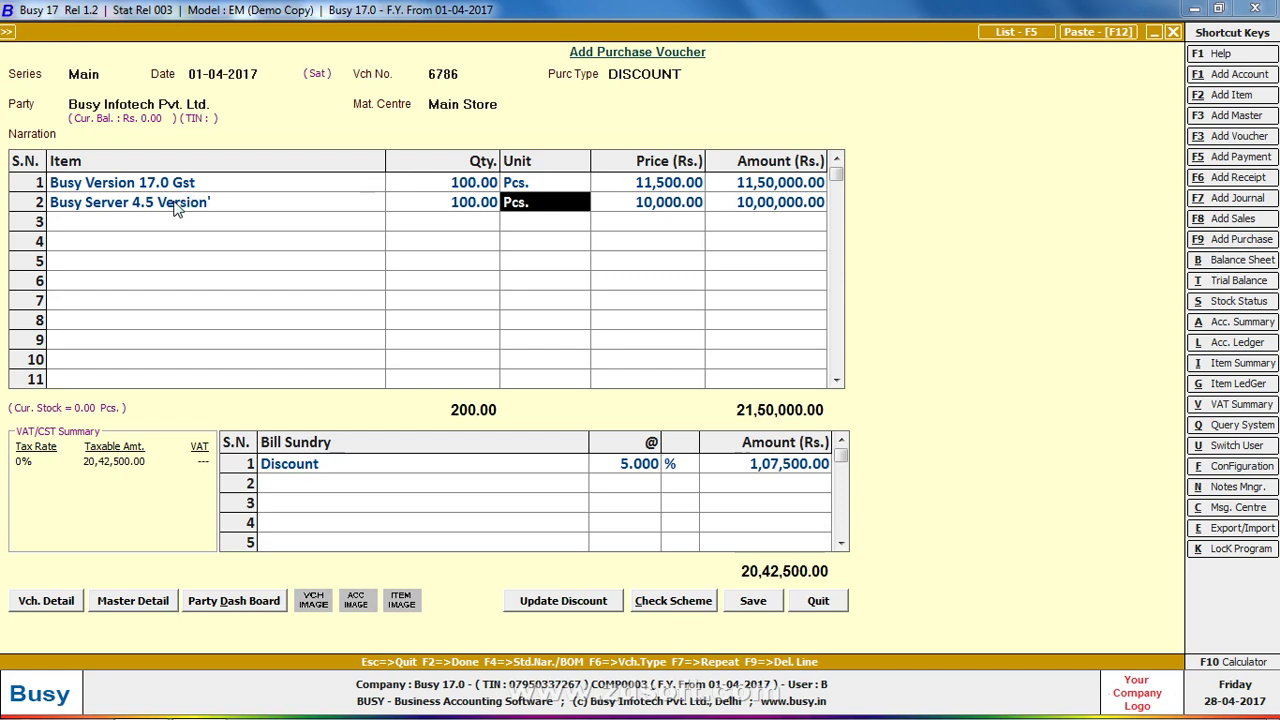
Add a second Discount sundry line at 12.5%, then go back to the first sundry line
key(Return)
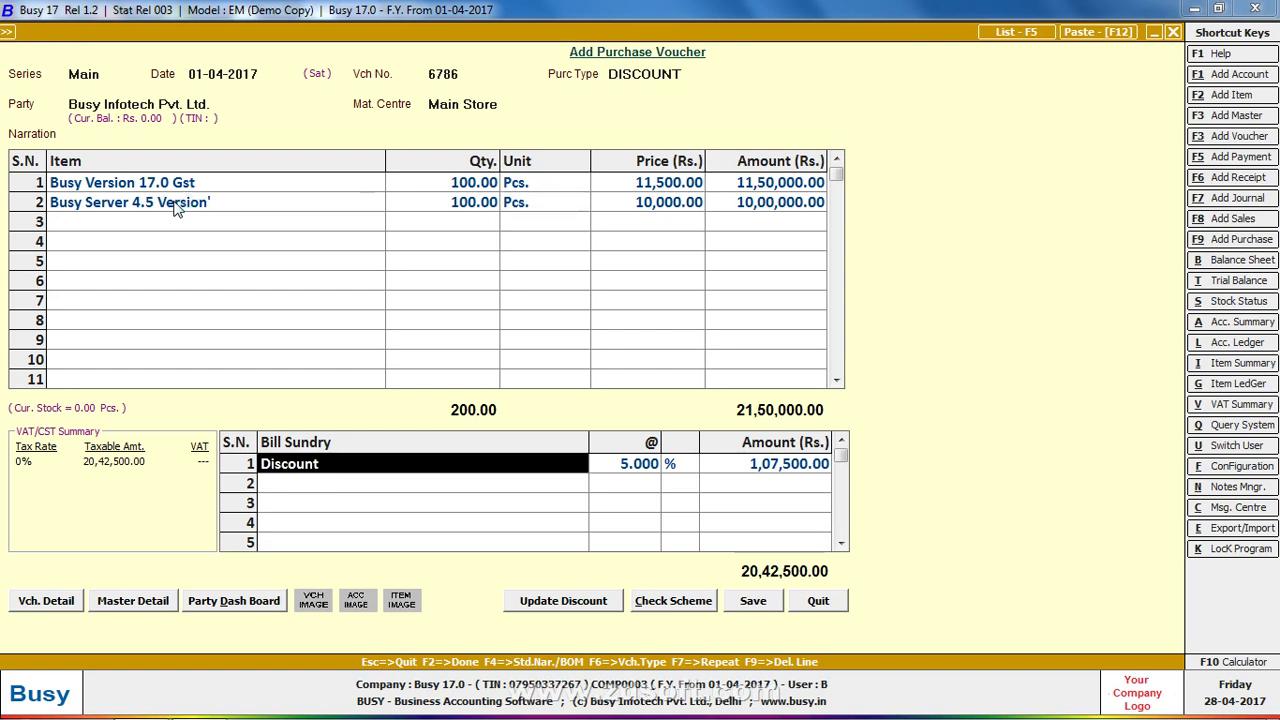
key(Down)
key(Down)
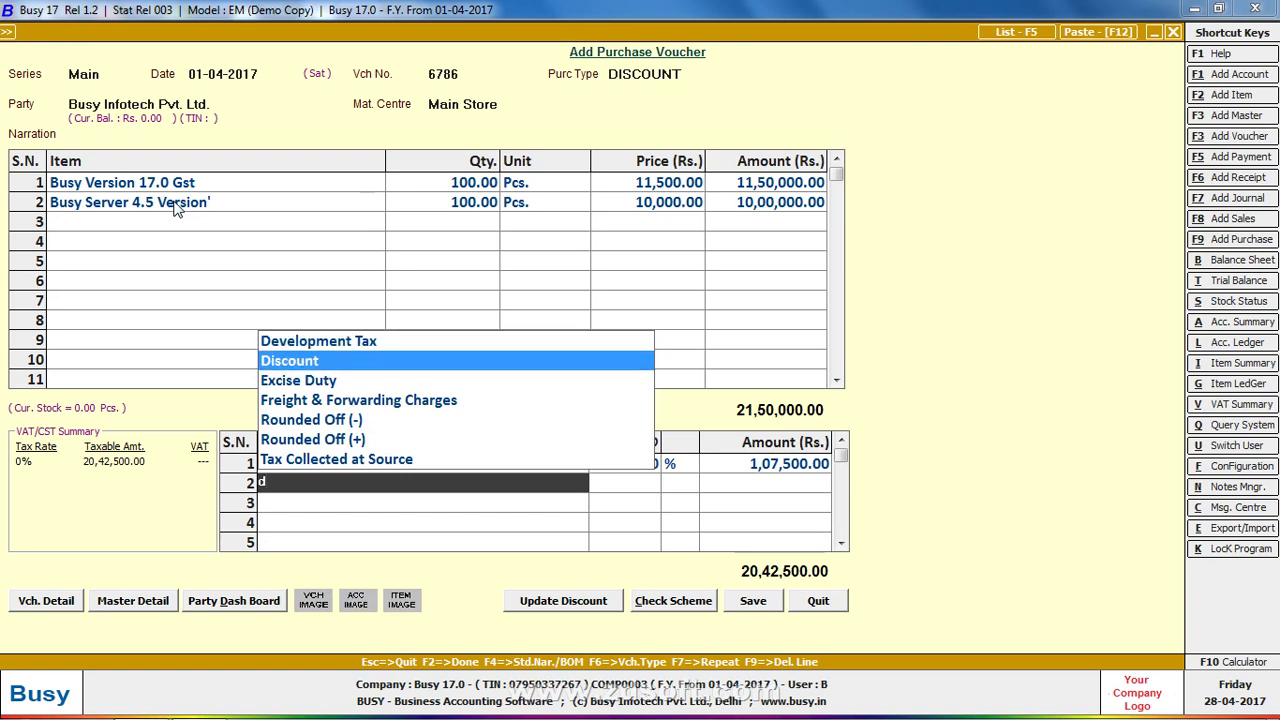
key(Return)
text(12.5)
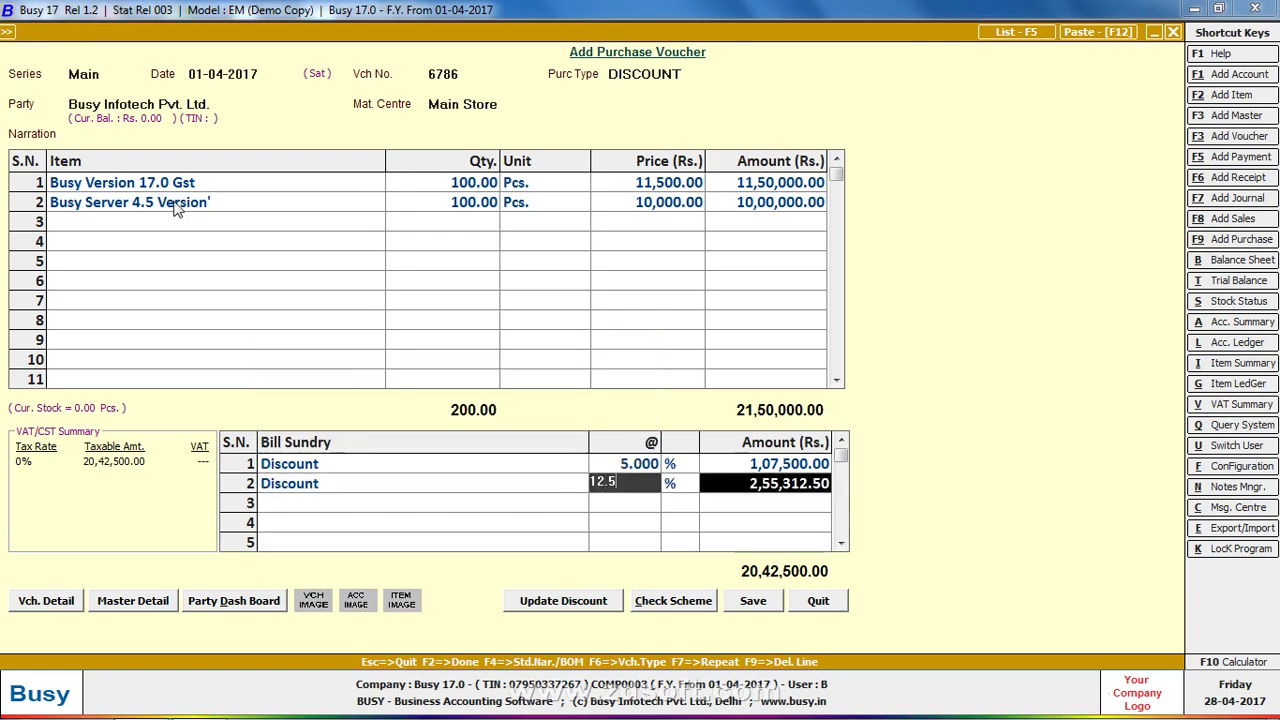
key(Return)
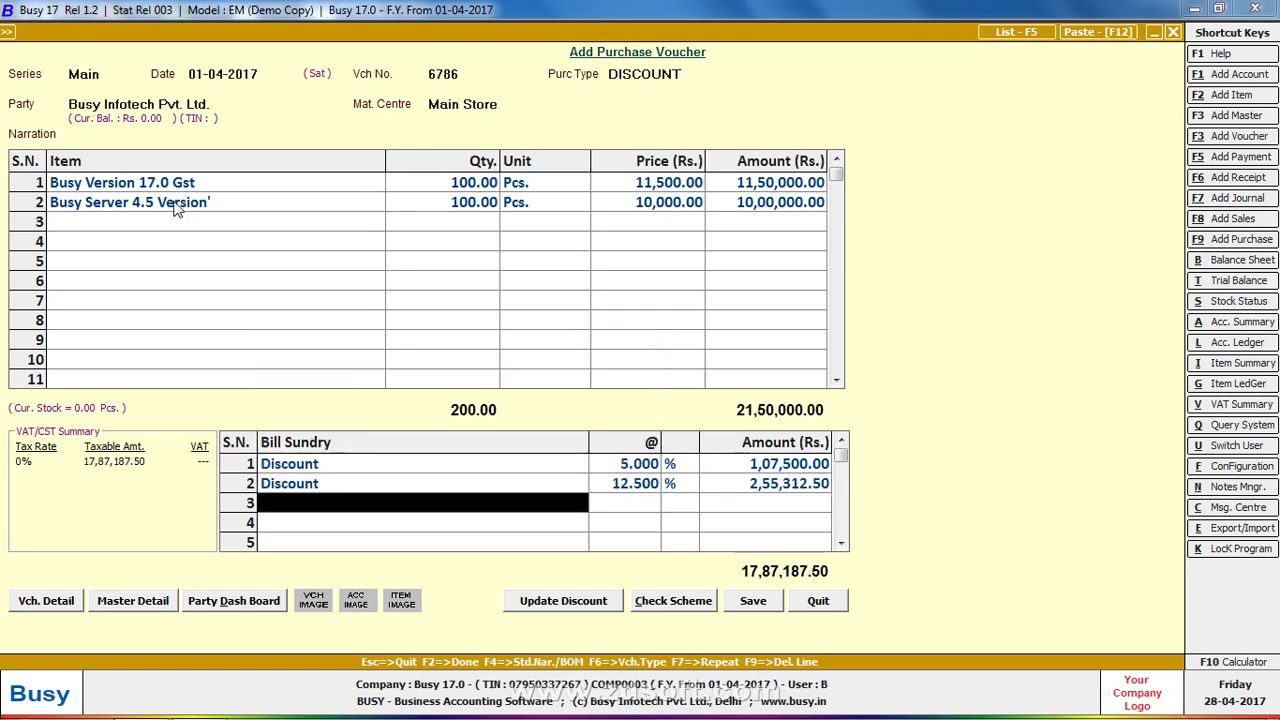
key(Up)
key(Up)
key(Up)
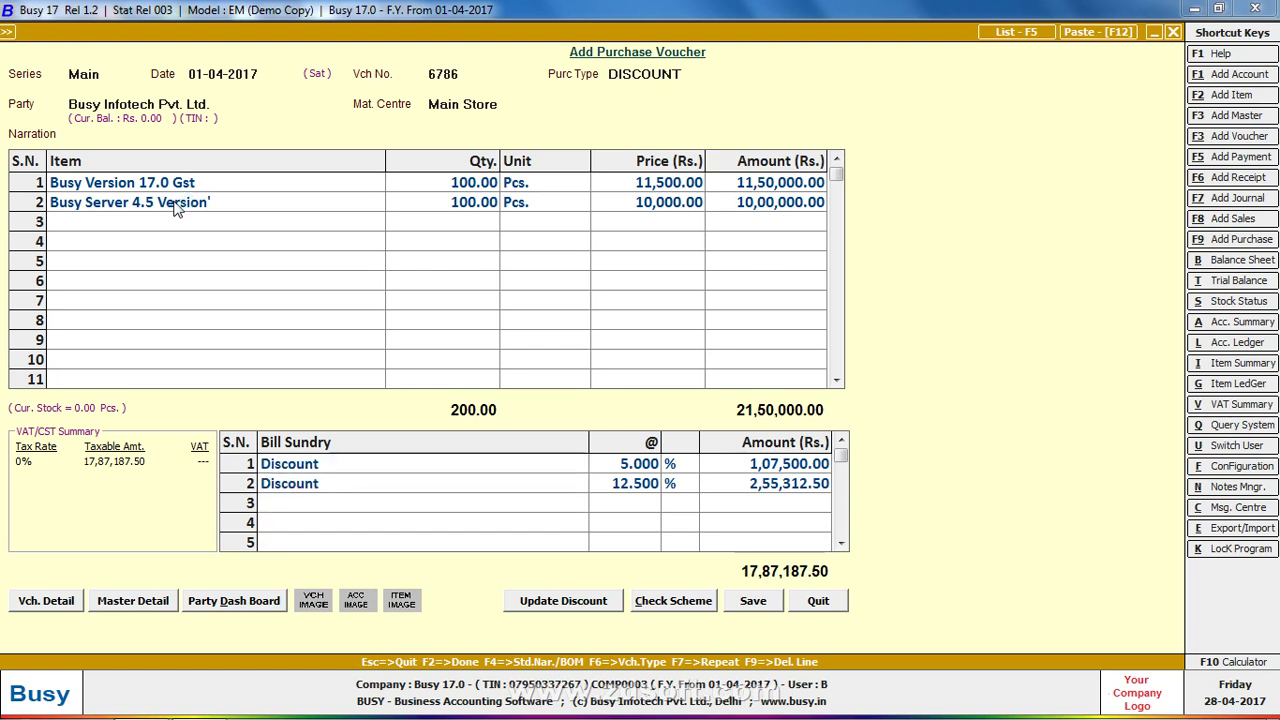
key(Left)
key(Left)
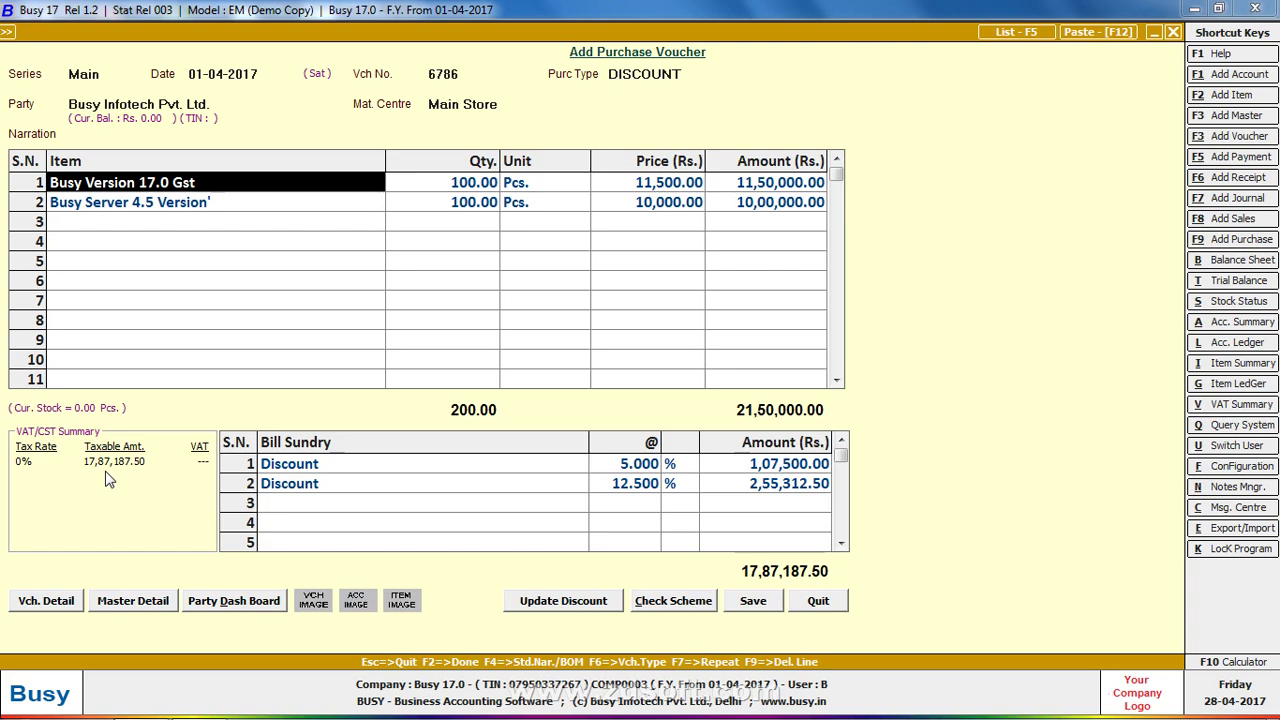
key(Escape)
Pick VAT as the first sundry and rename its master to DISCOUNT
text(vat)
key(Return)
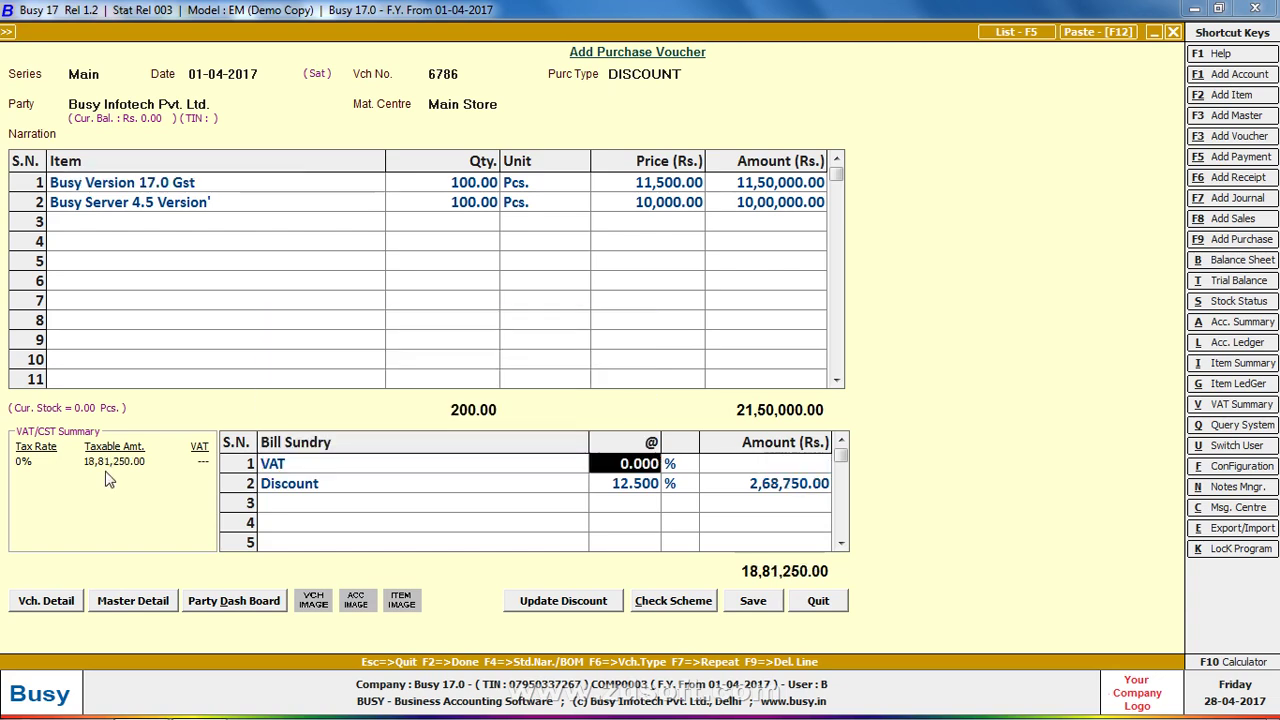
key(shift+Tab)
key(ctrl+Return)
text(DISCOUNT)
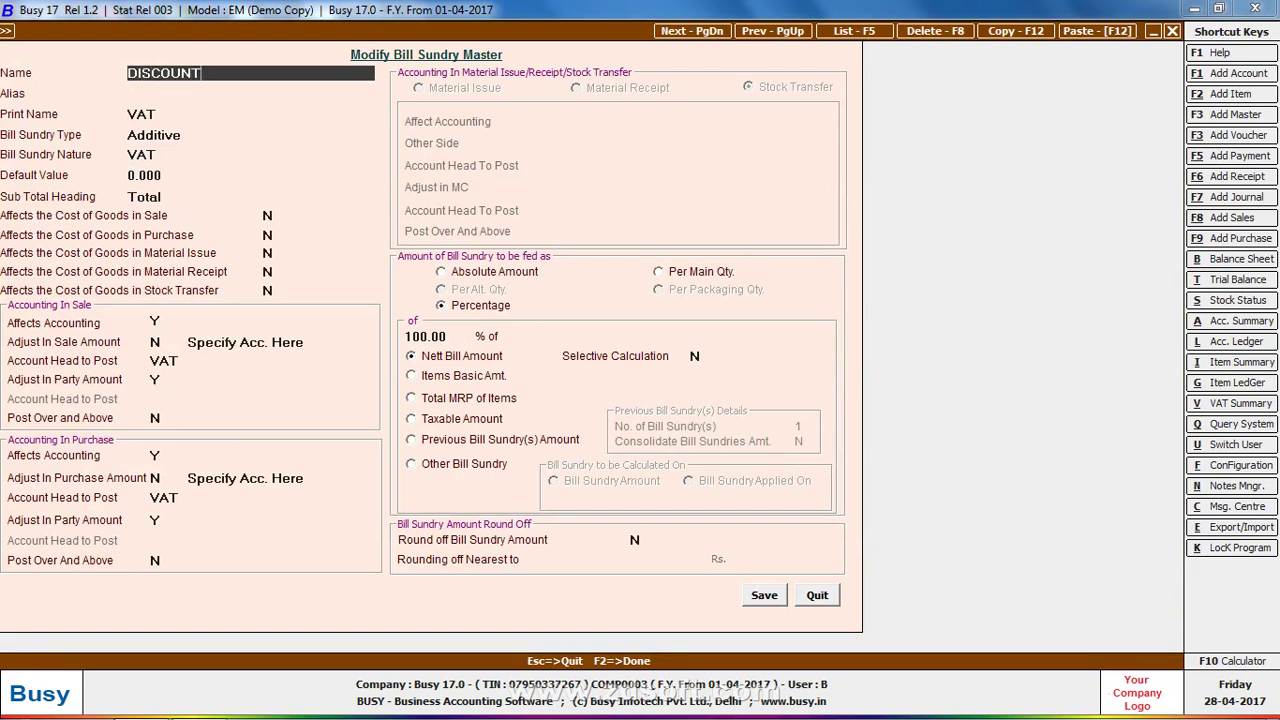
key(Return)
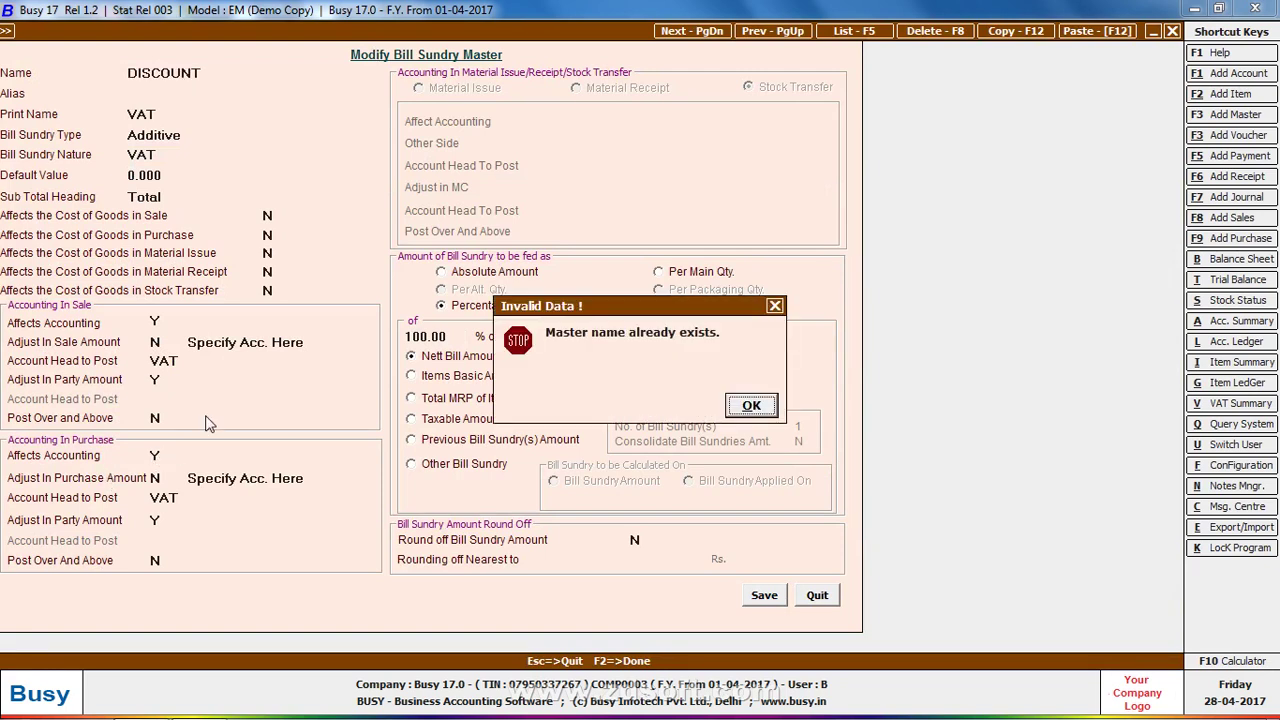
click(745, 416)
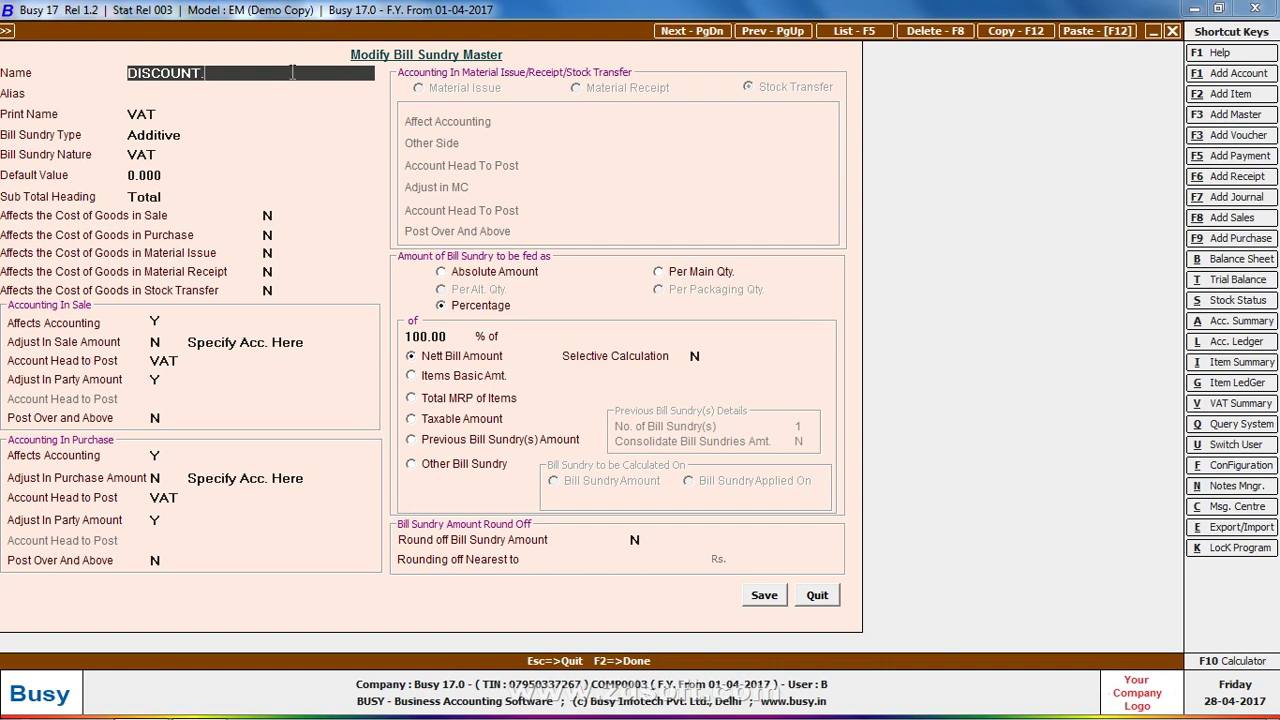
Replace VAT with a new DISCOUNT account as the sundry's purchase posting account
click(213, 500)
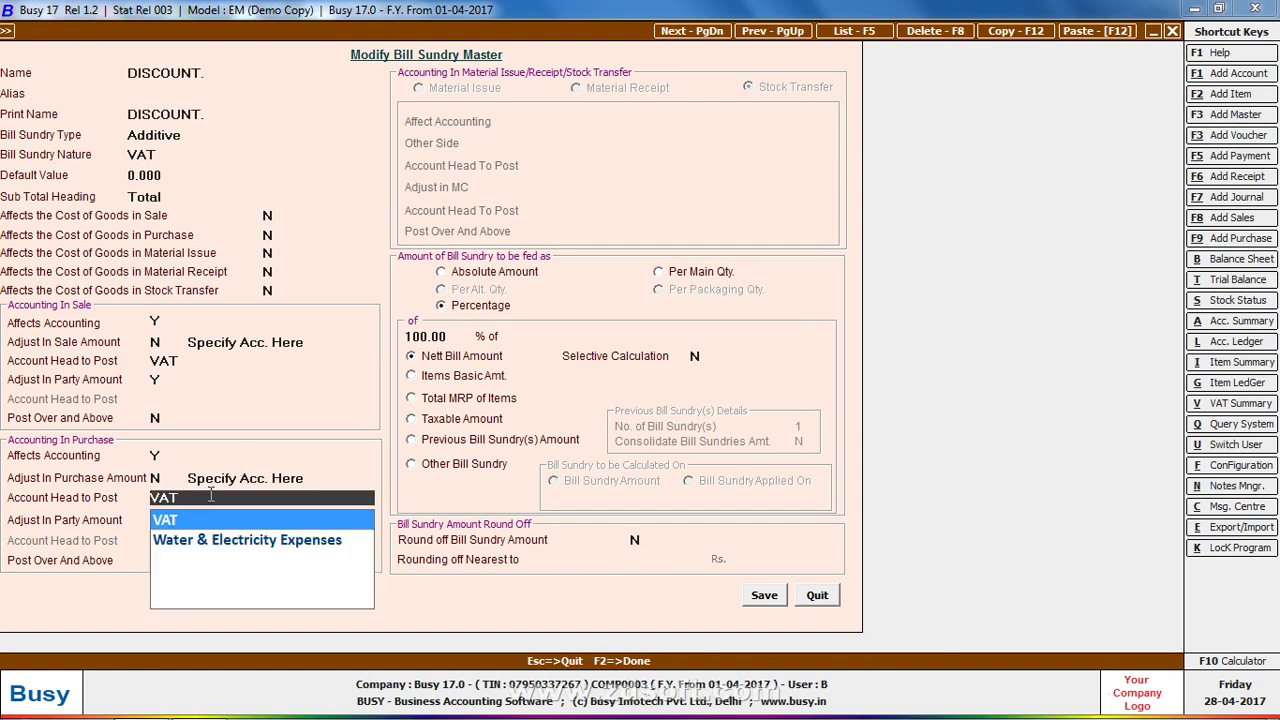
key(BackSpace)
key(BackSpace)
key(BackSpace)
text(D)
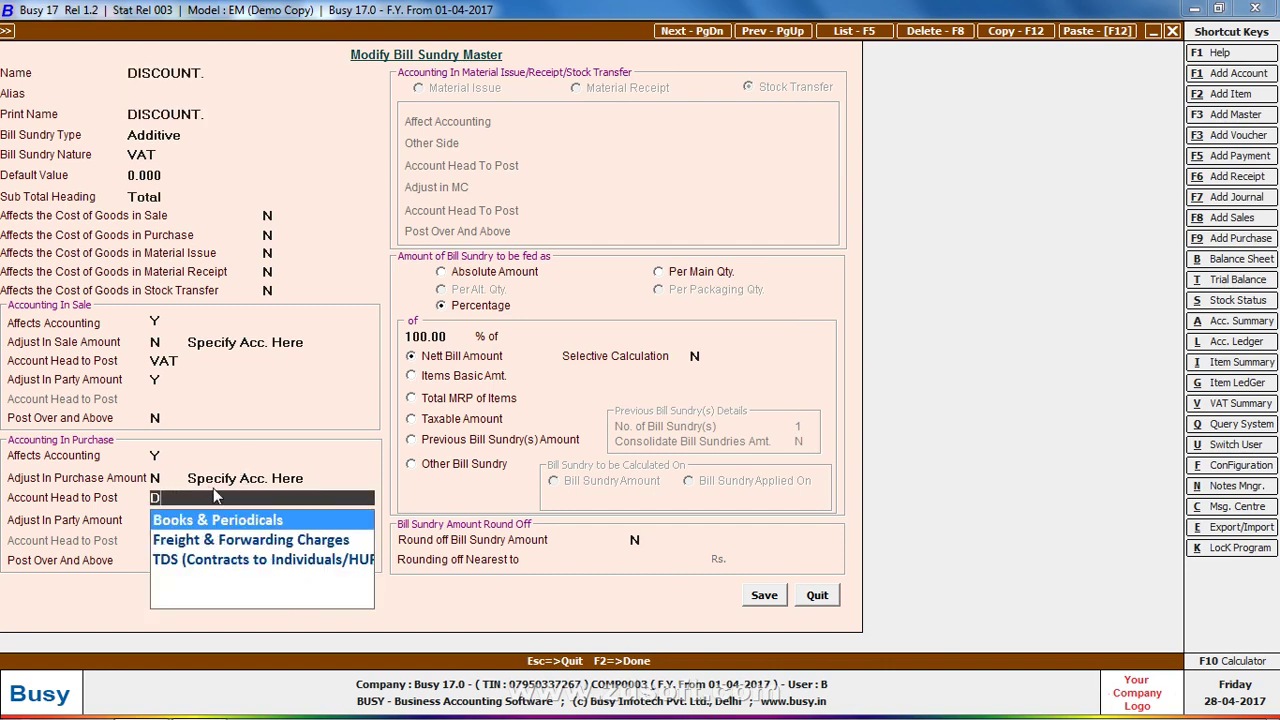
text(IS)
key(F3)
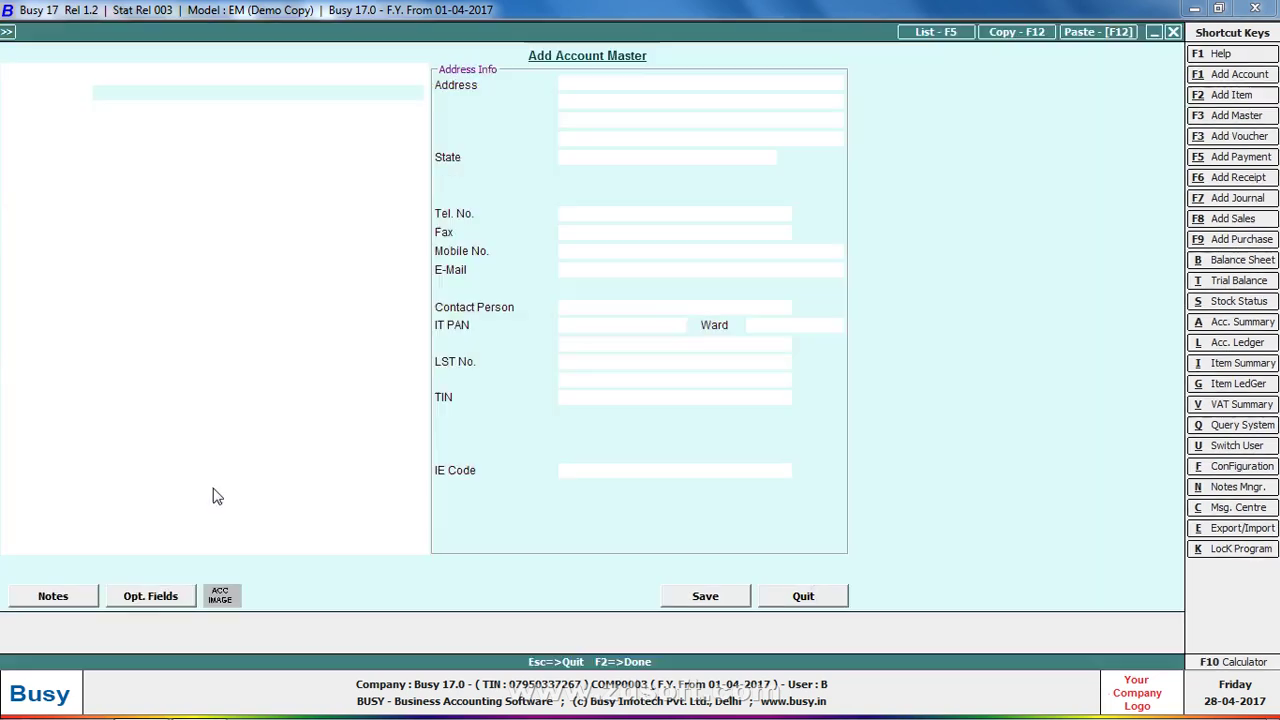
text(COUNT)
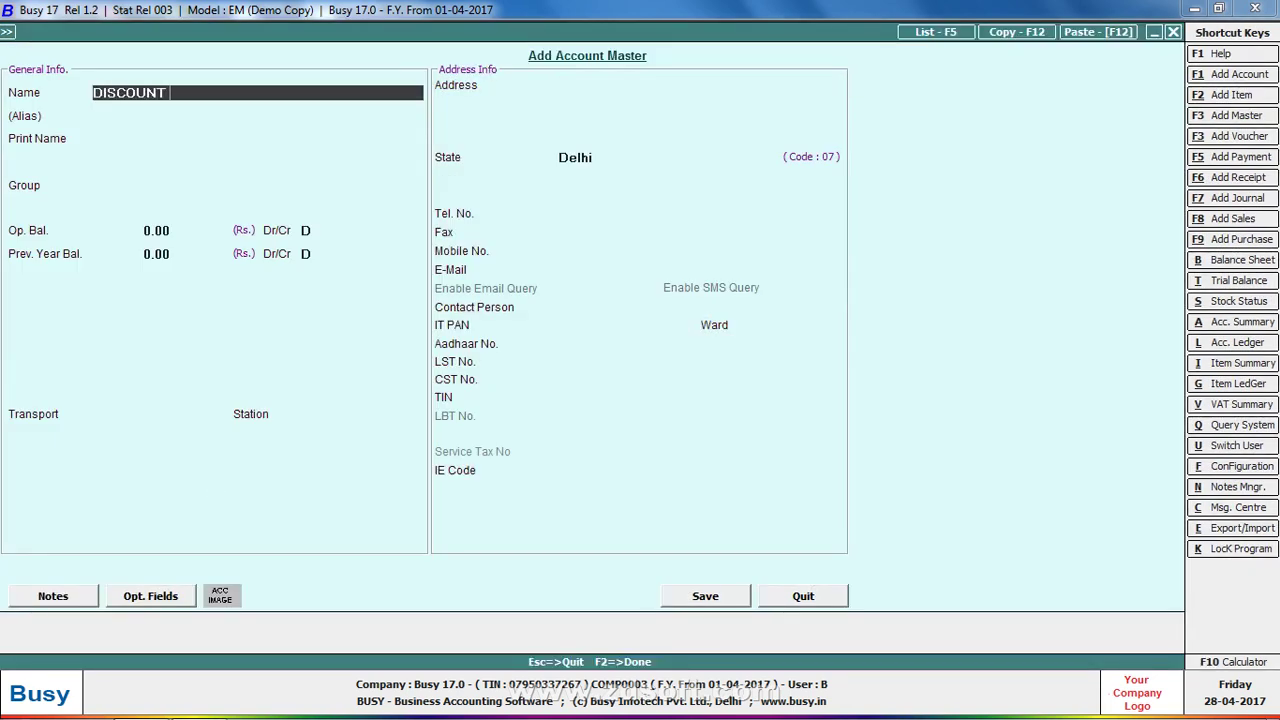
key(Return)
key(Return)
key(Return)
text(E)
Put the DISCOUNT account under the expense group, save the DISCOUNT. sundry, and delete the VAT line
key(Return)
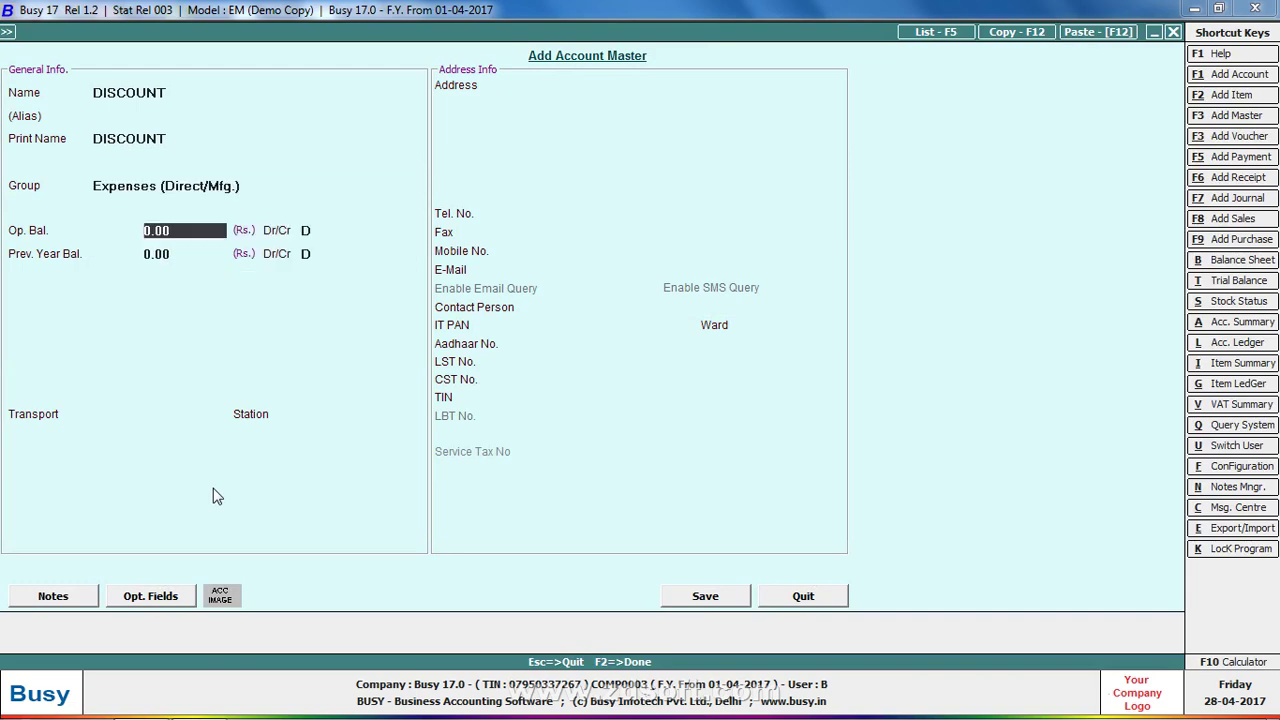
key(Return)
key(Up)
key(Up)
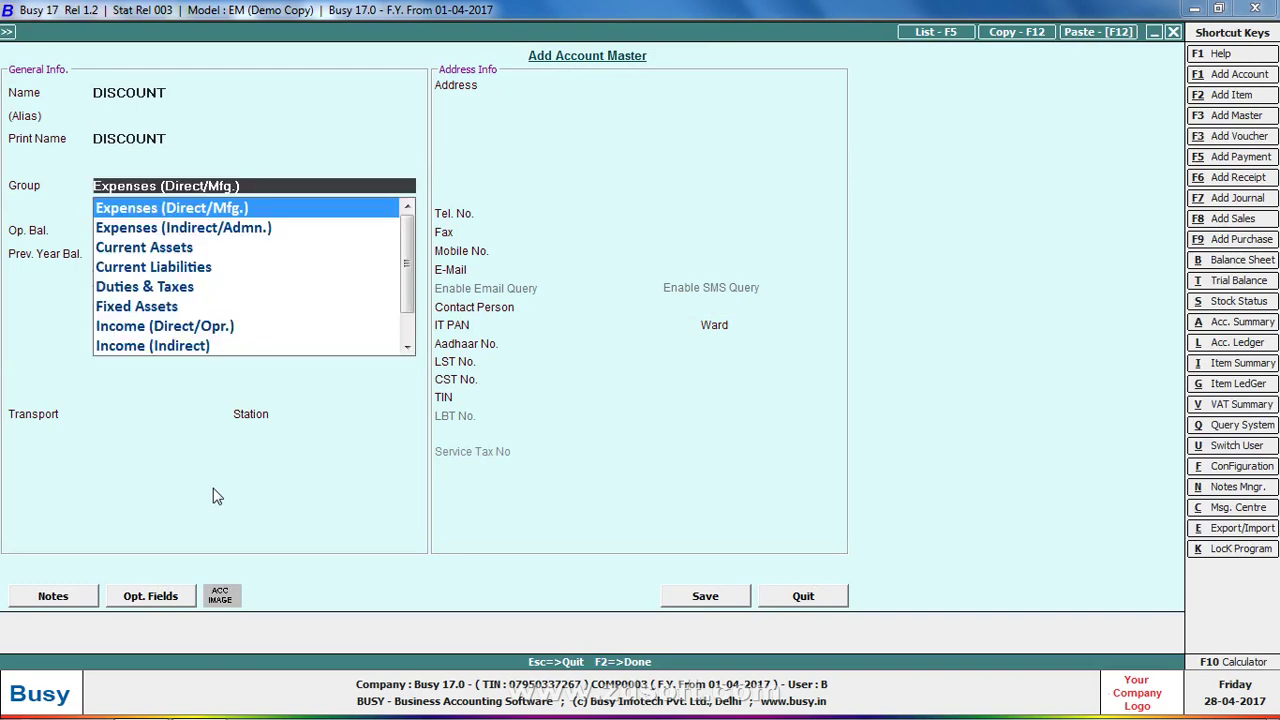
text(EX)
key(Return)
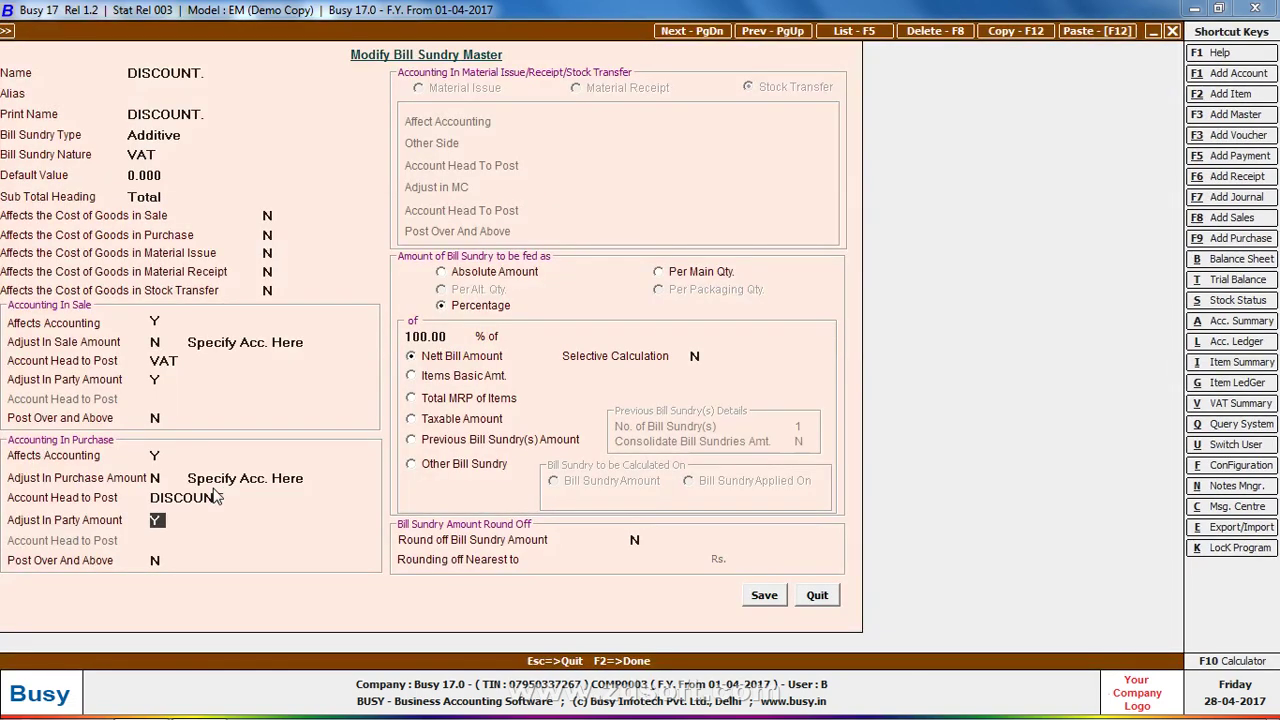
click(760, 594)
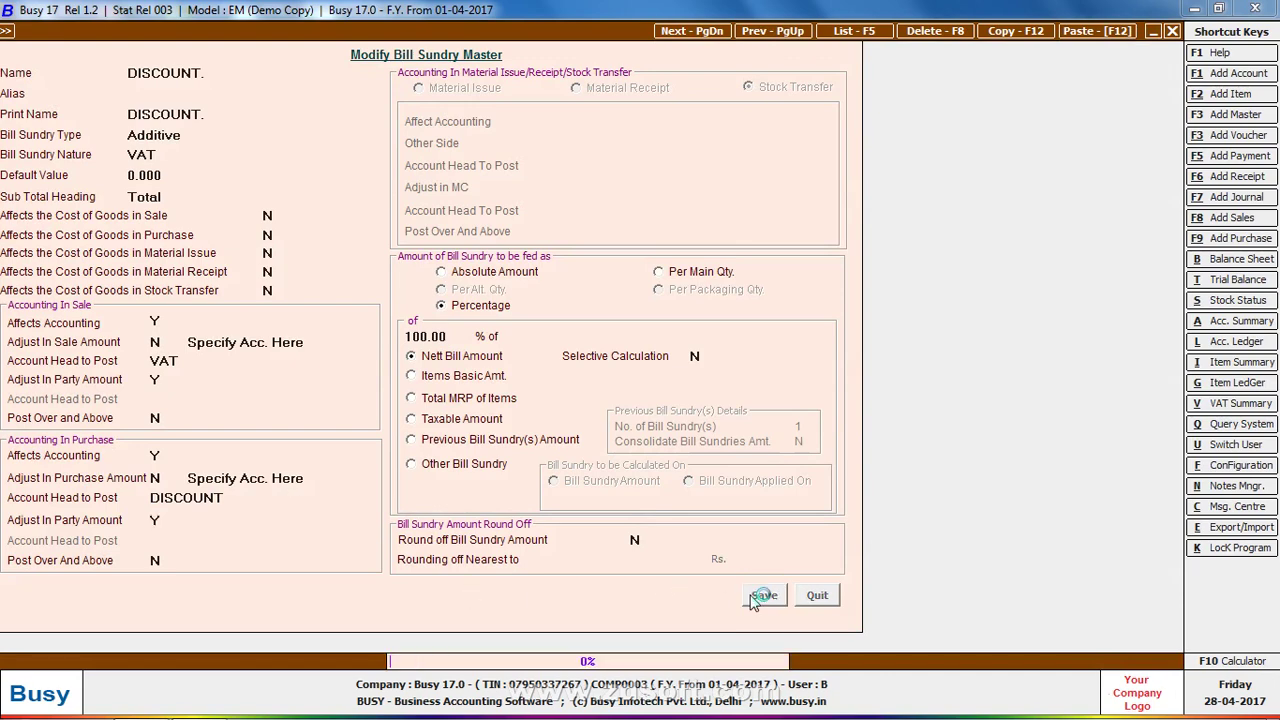
key(F9)
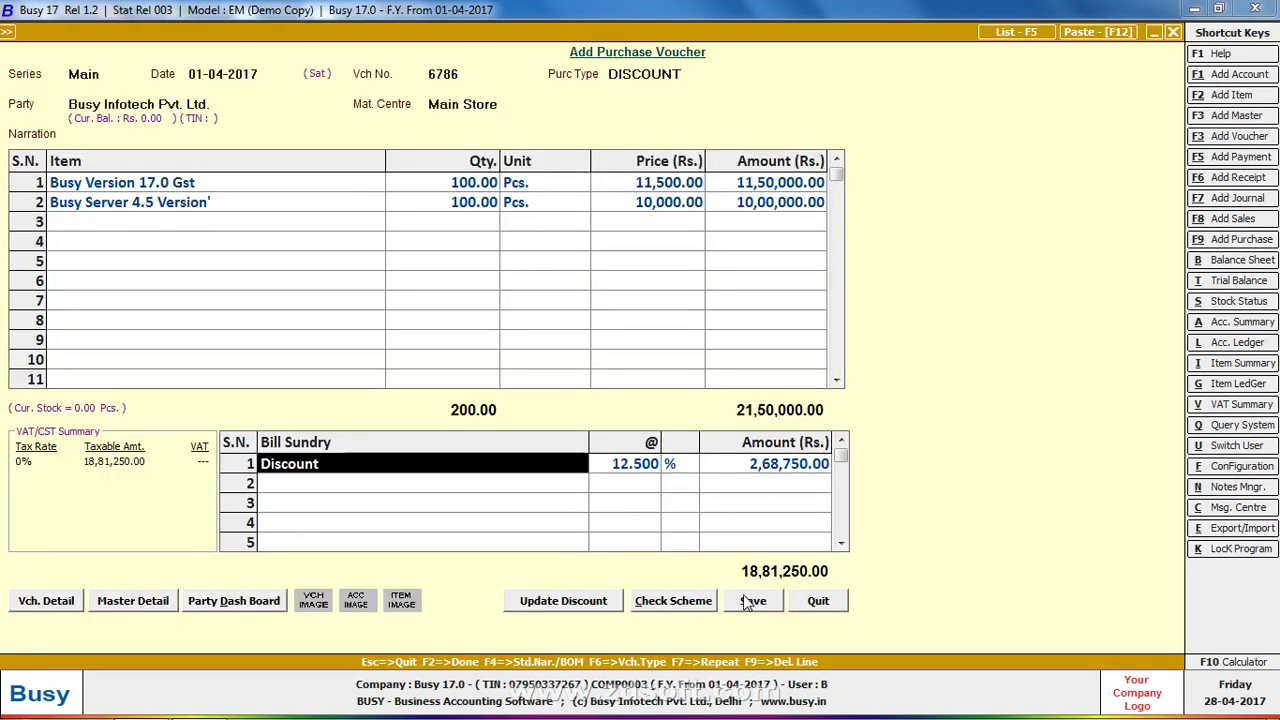
Replace the old Discount line with a DISCOUNT. sundry at 5%
key(F9)
text(dIS)
key(Return)
key(shift+Tab)
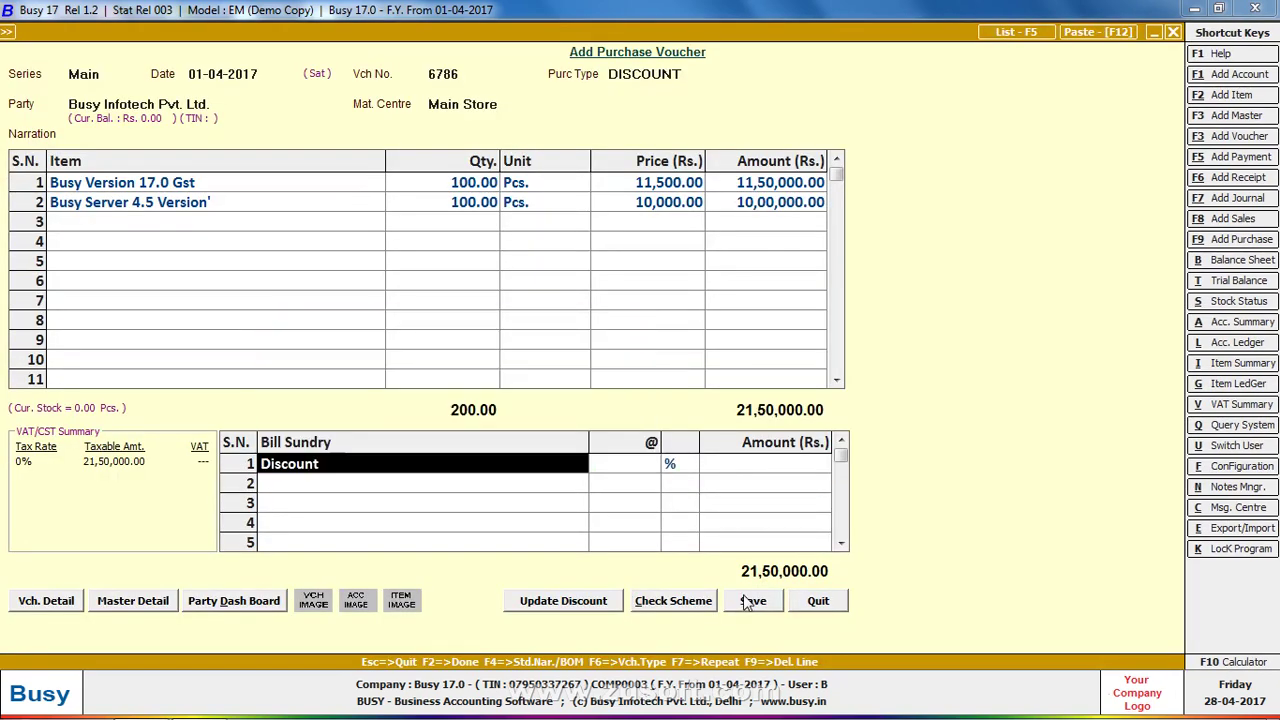
text(dIS)
key(Down)
key(Return)
text(5)
key(Return)
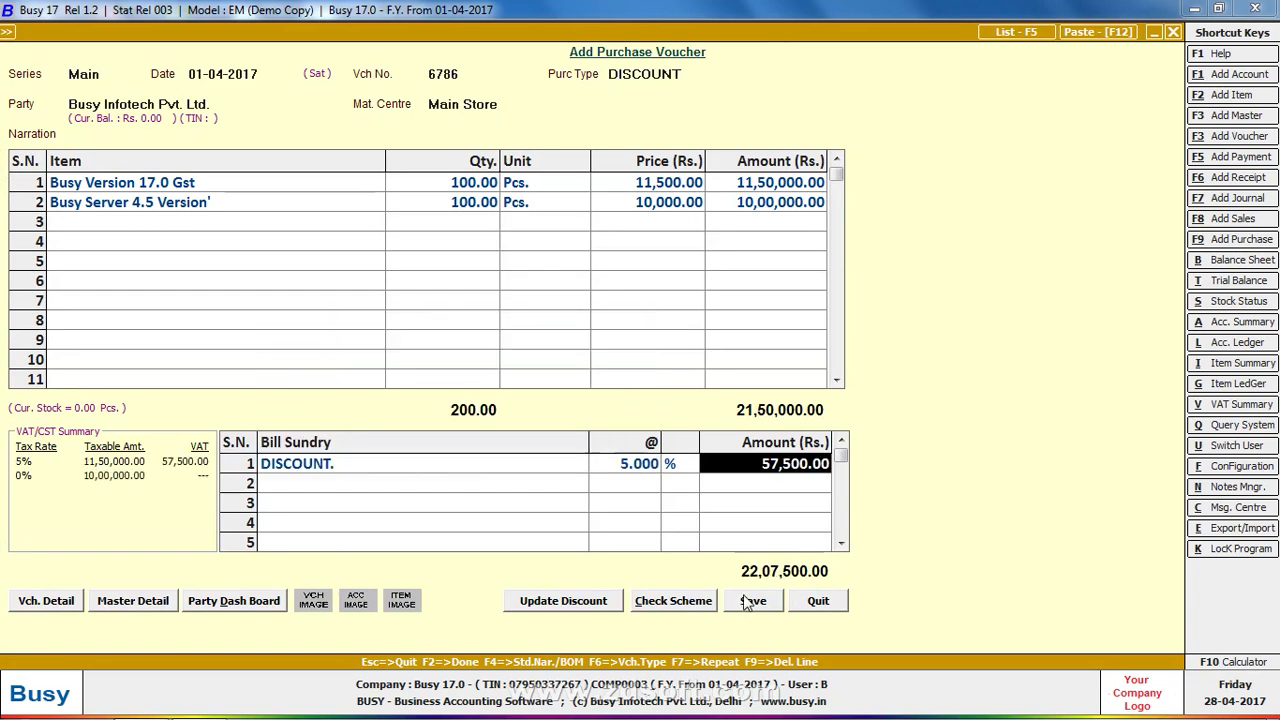
Add a second DISCOUNT. sundry at 12.5% and save the voucher past the unregistered-party warning
key(Return)
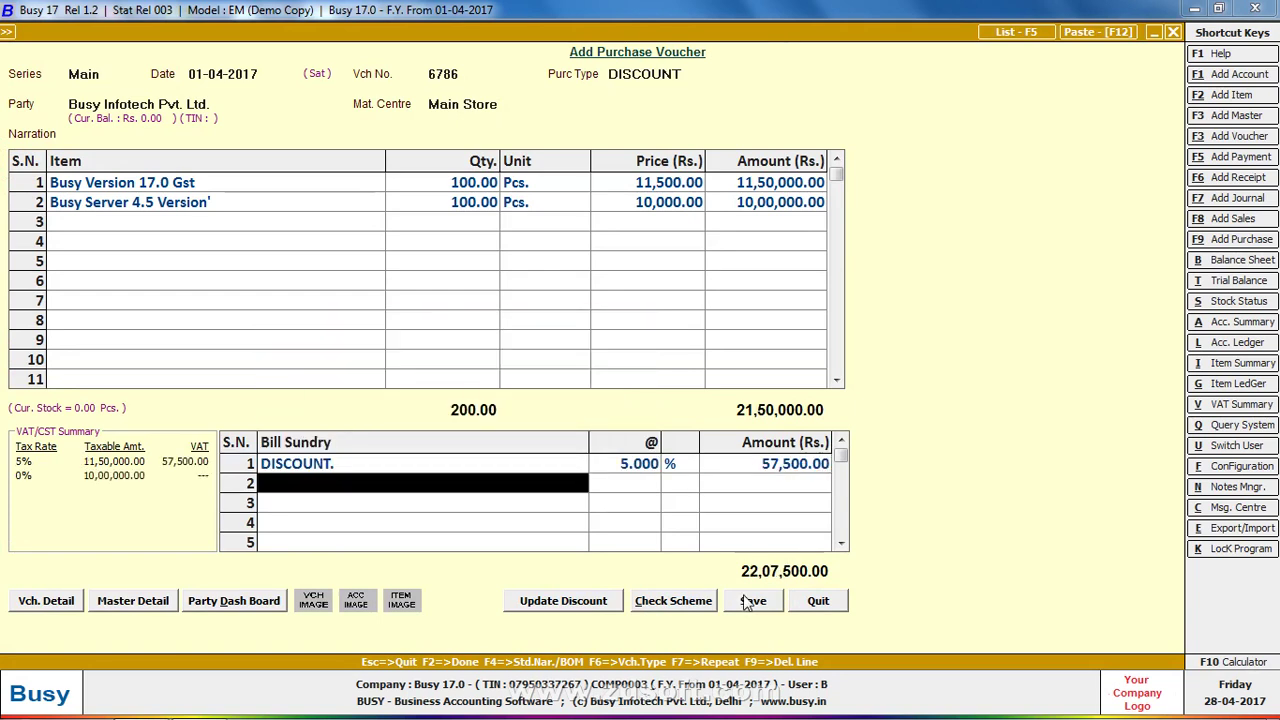
text(dis)
key(Down)
key(Return)
text(12.)
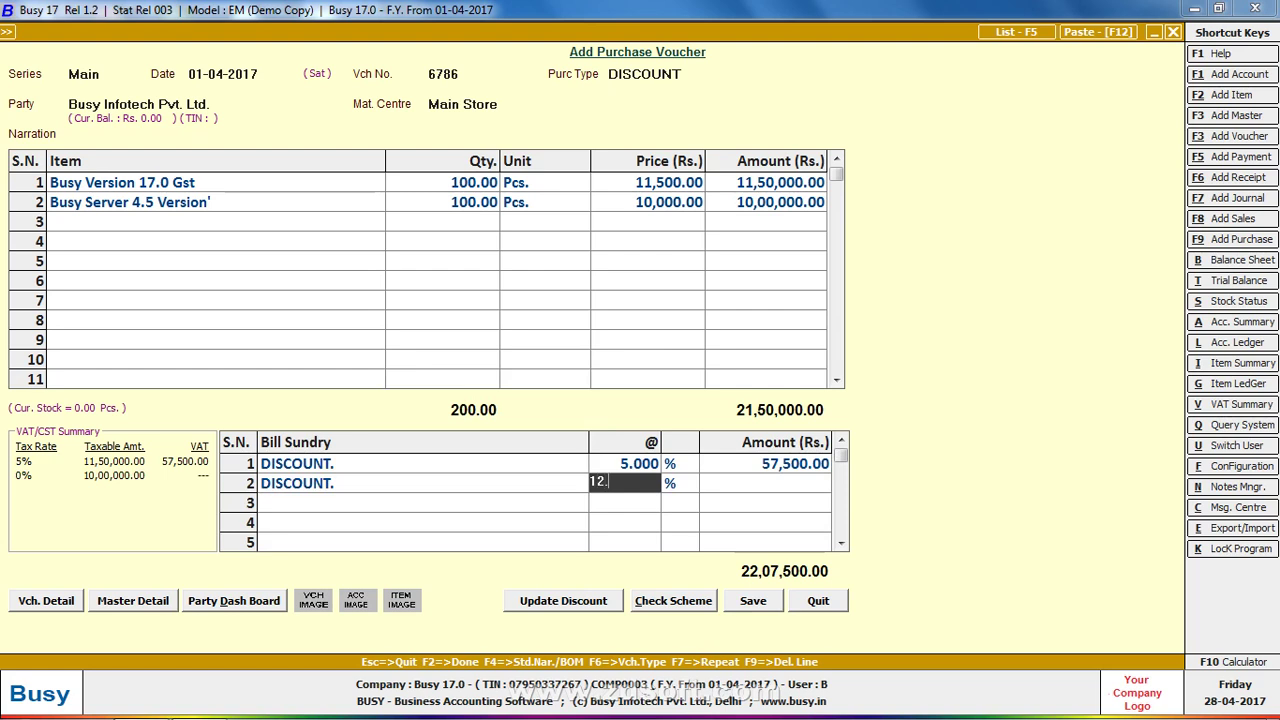
text(5)
key(Return)
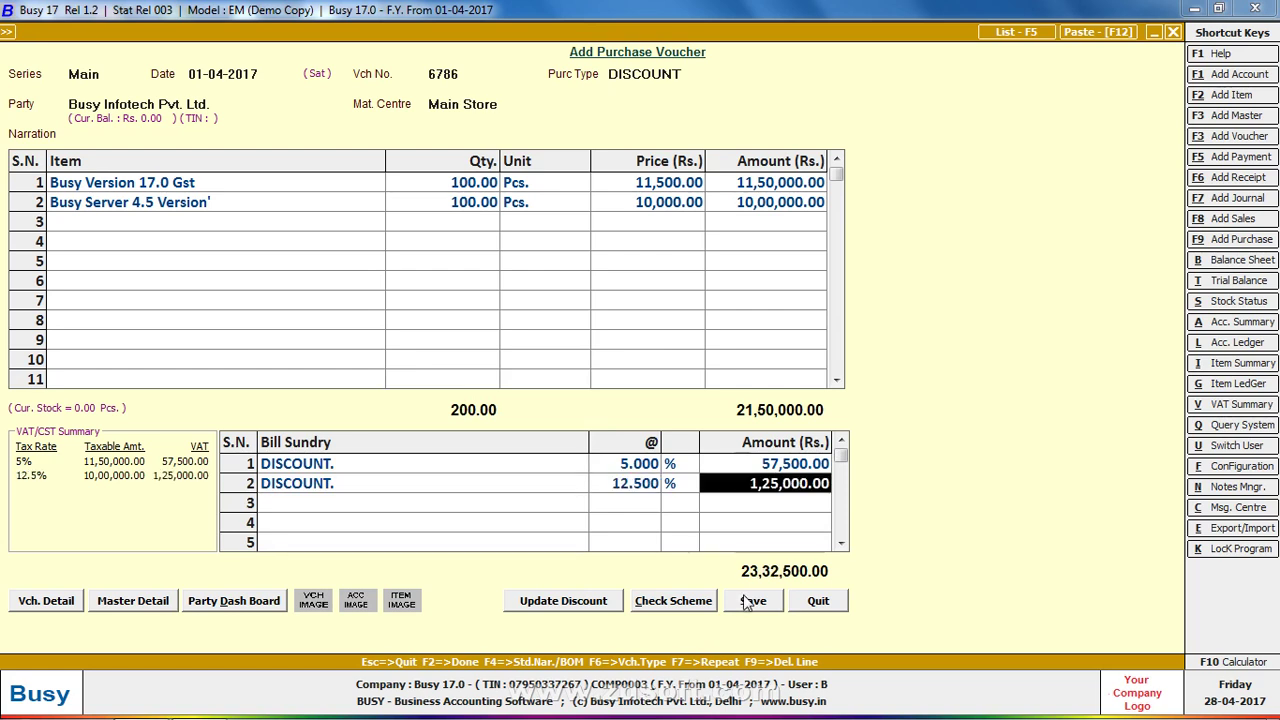
click(750, 600)
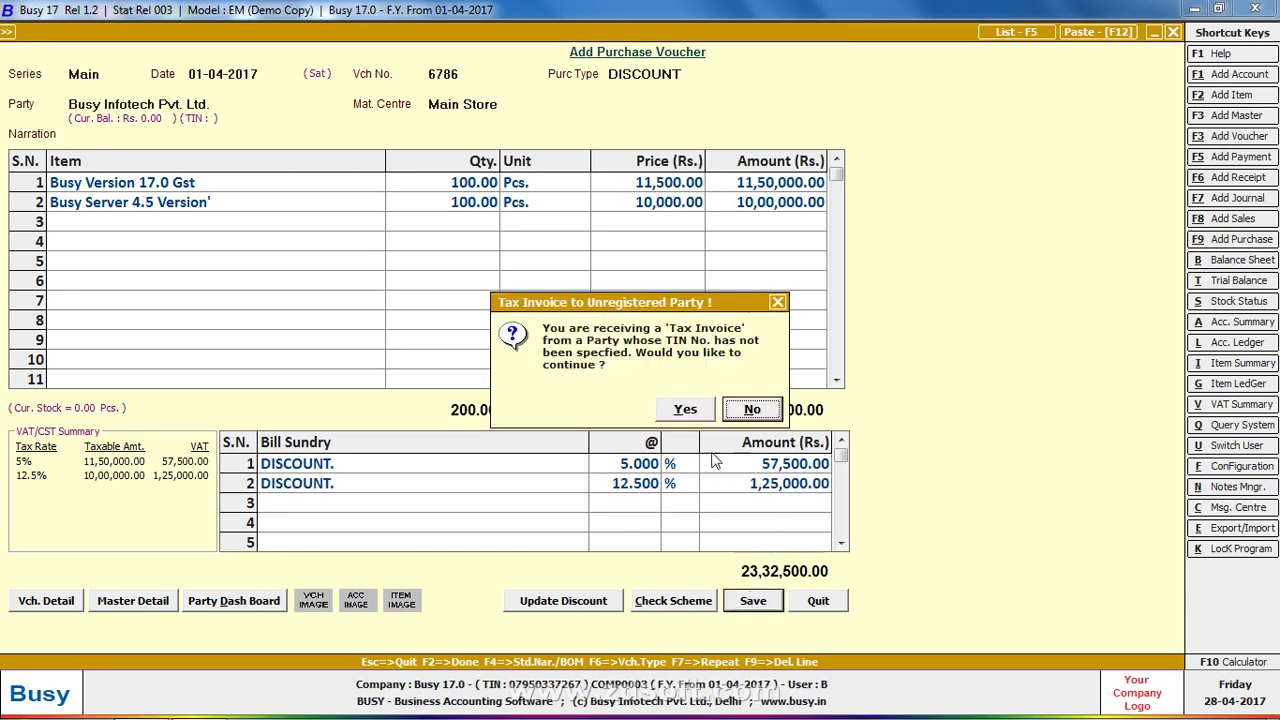
click(700, 412)
Show and refresh the desktop, then open the screen recorder's controls from the hidden tray icons
right_click(690, 708)
click(775, 628)
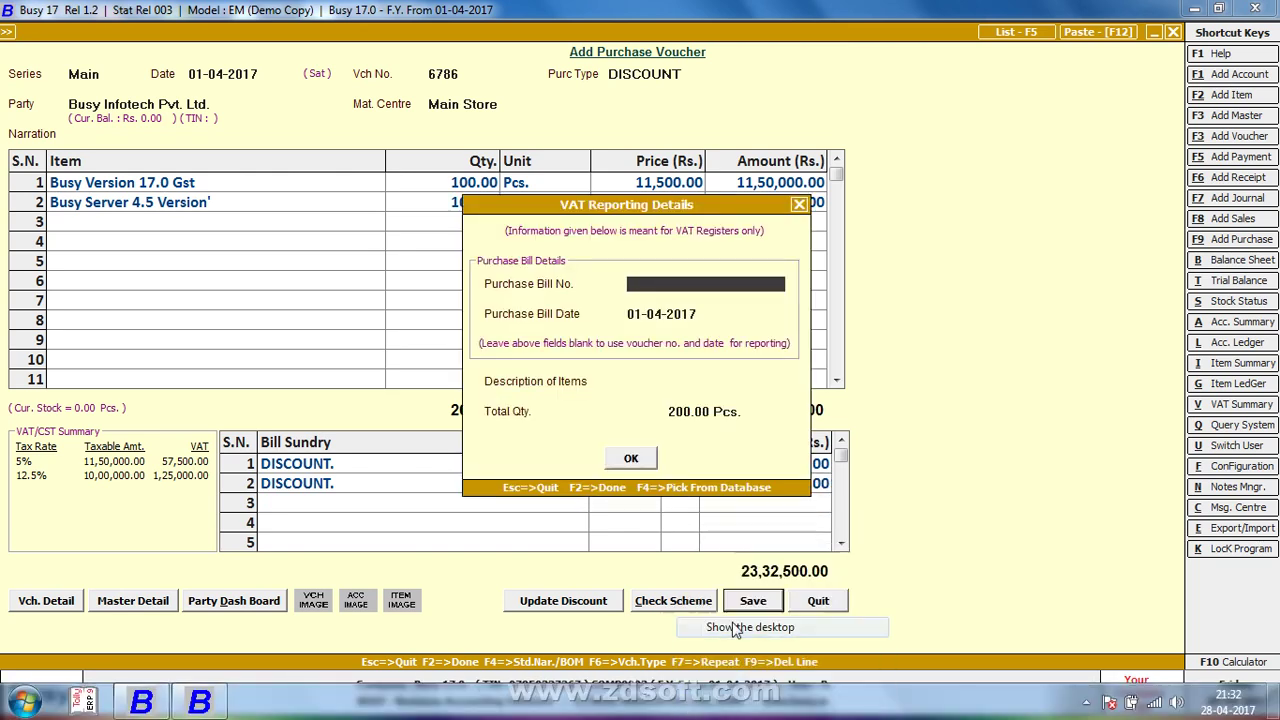
right_click(757, 449)
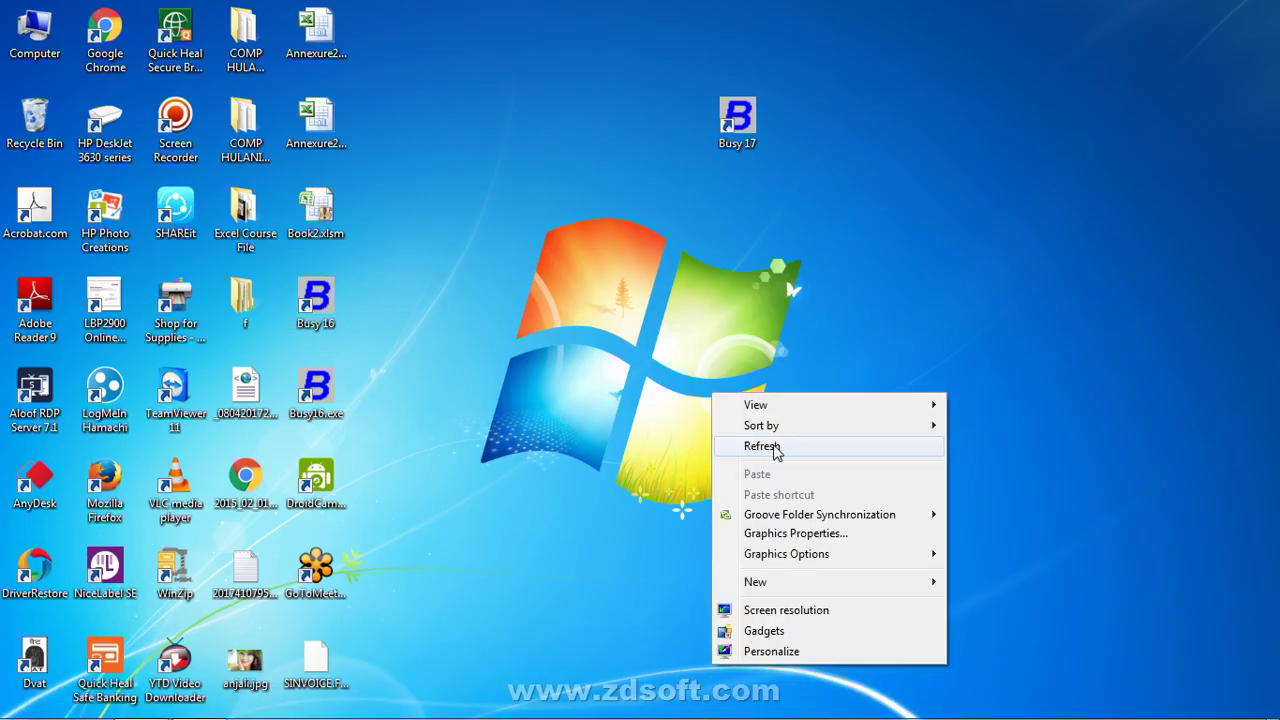
click(766, 448)
click(1085, 703)
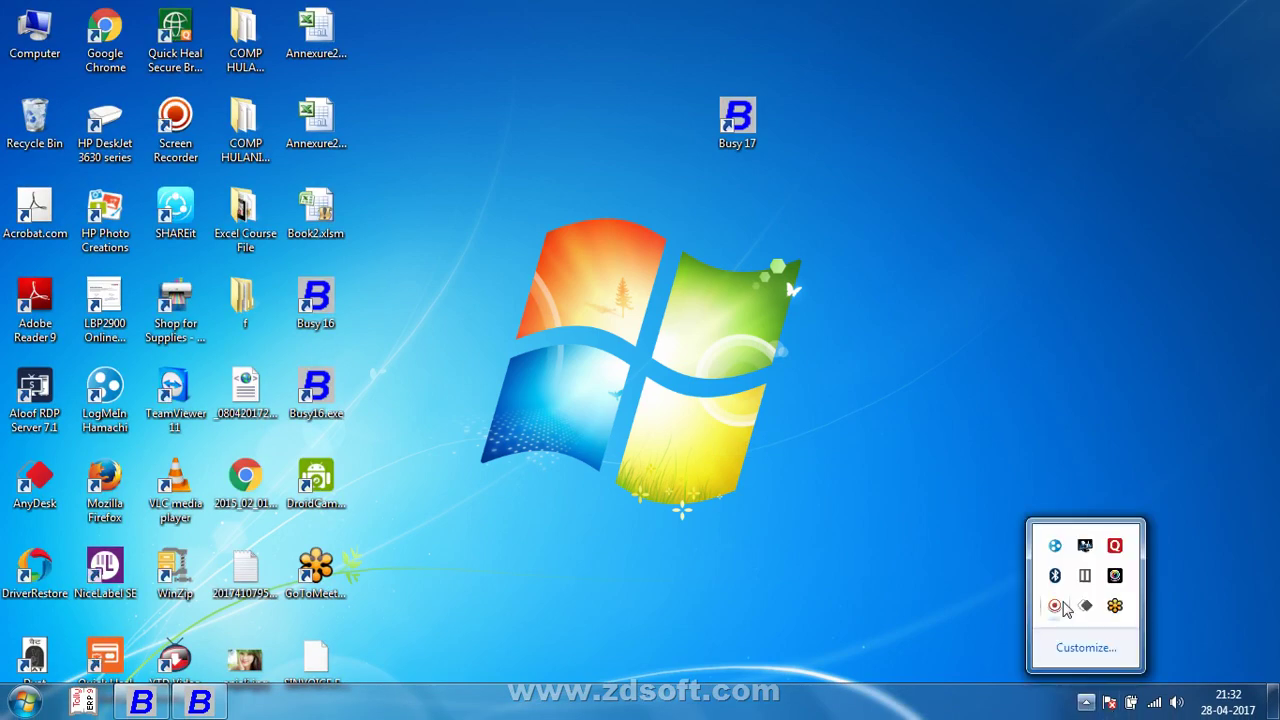
click(1054, 605)
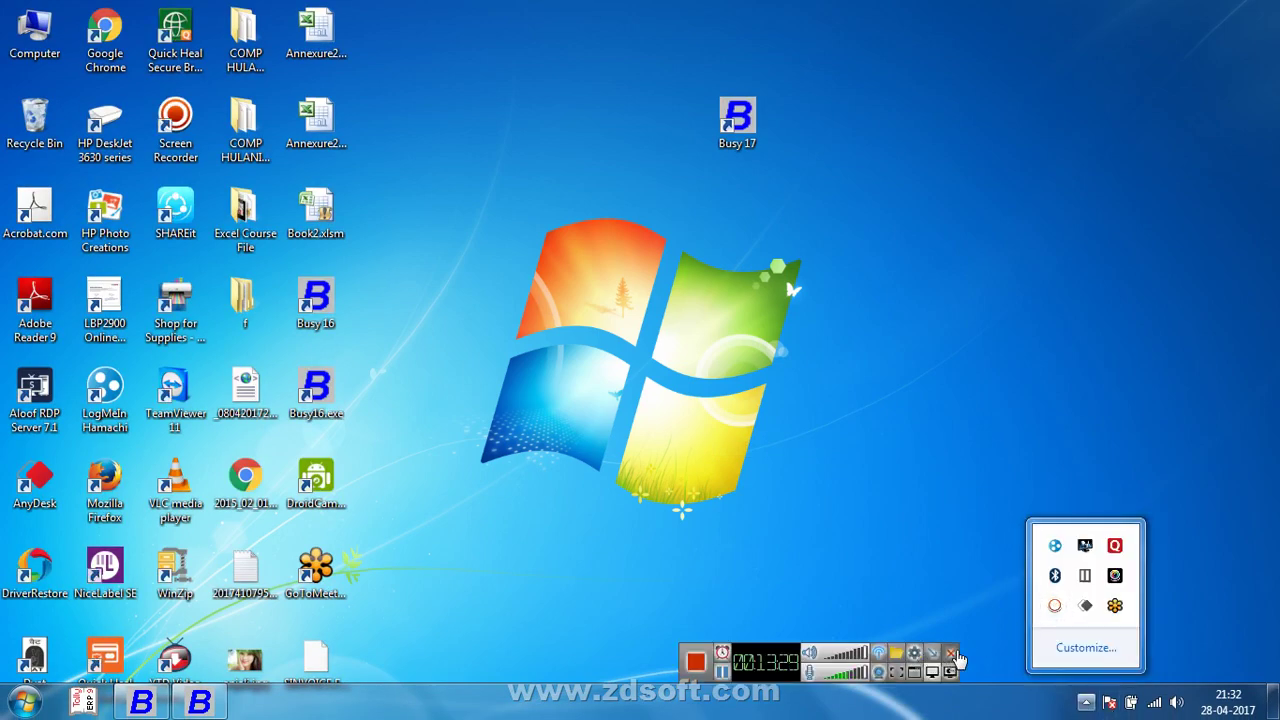